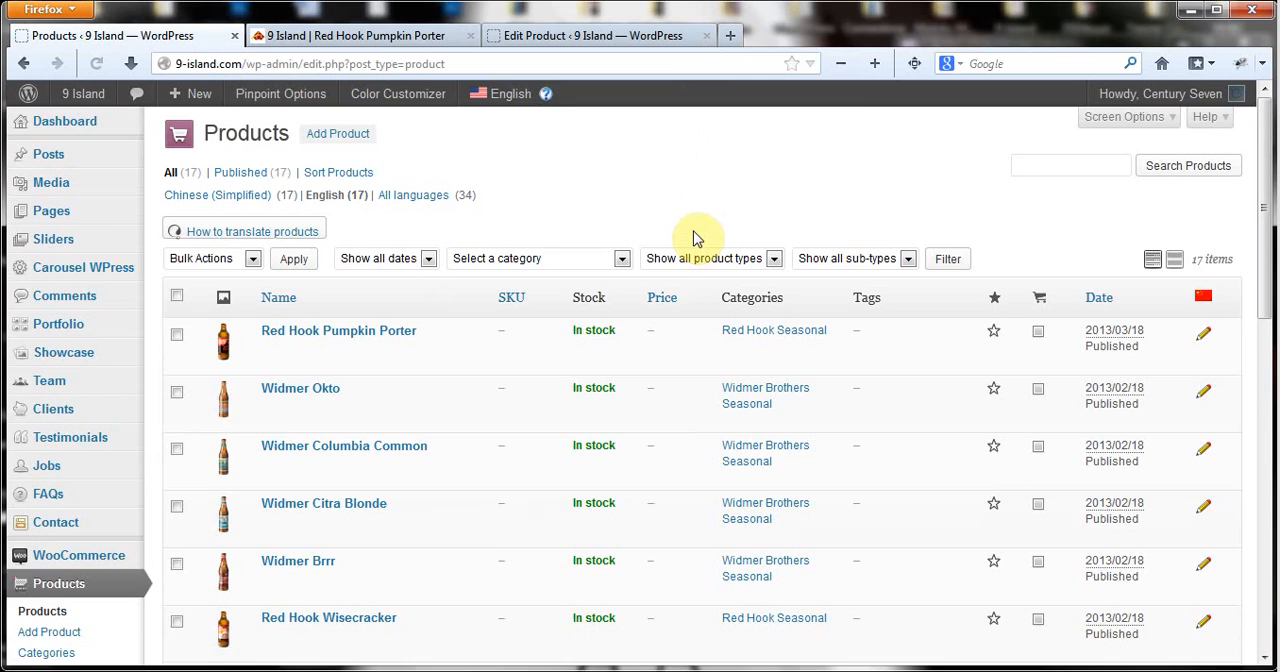
Look over the product list, the Red Hook Pumpkin Porter storefront page and that product's edit page.
scroll(697, 238, "down", 3)
scroll(460, 395, "up", 3)
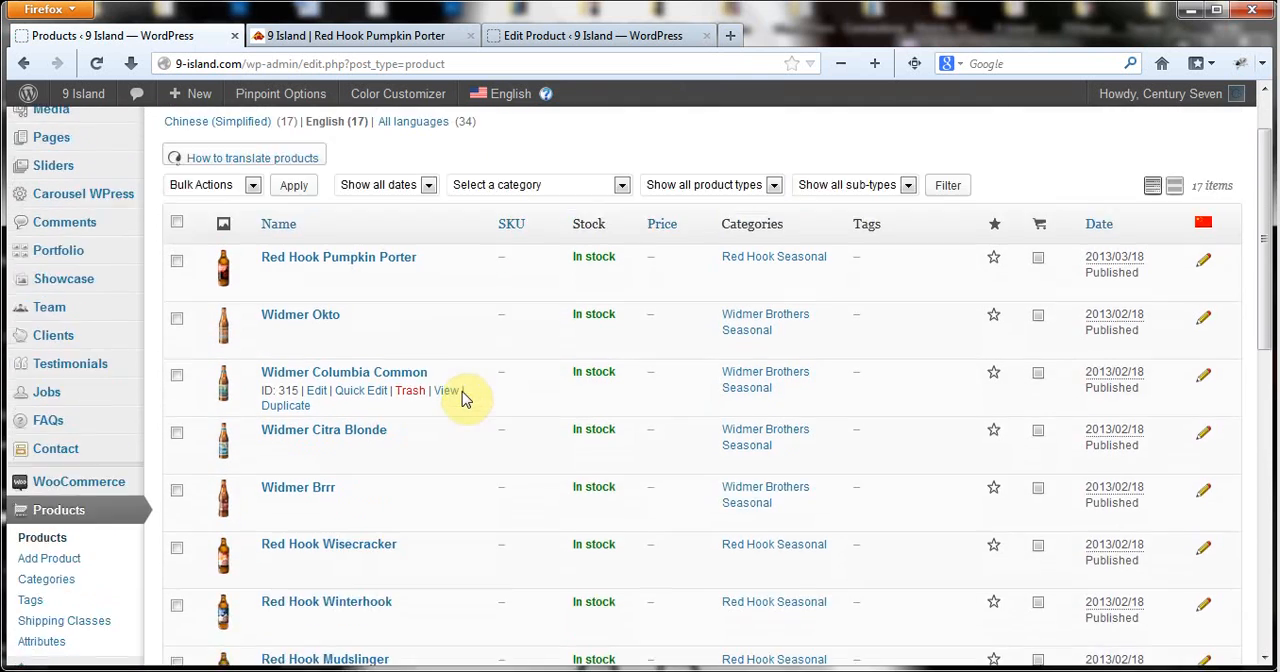
left_click(366, 36)
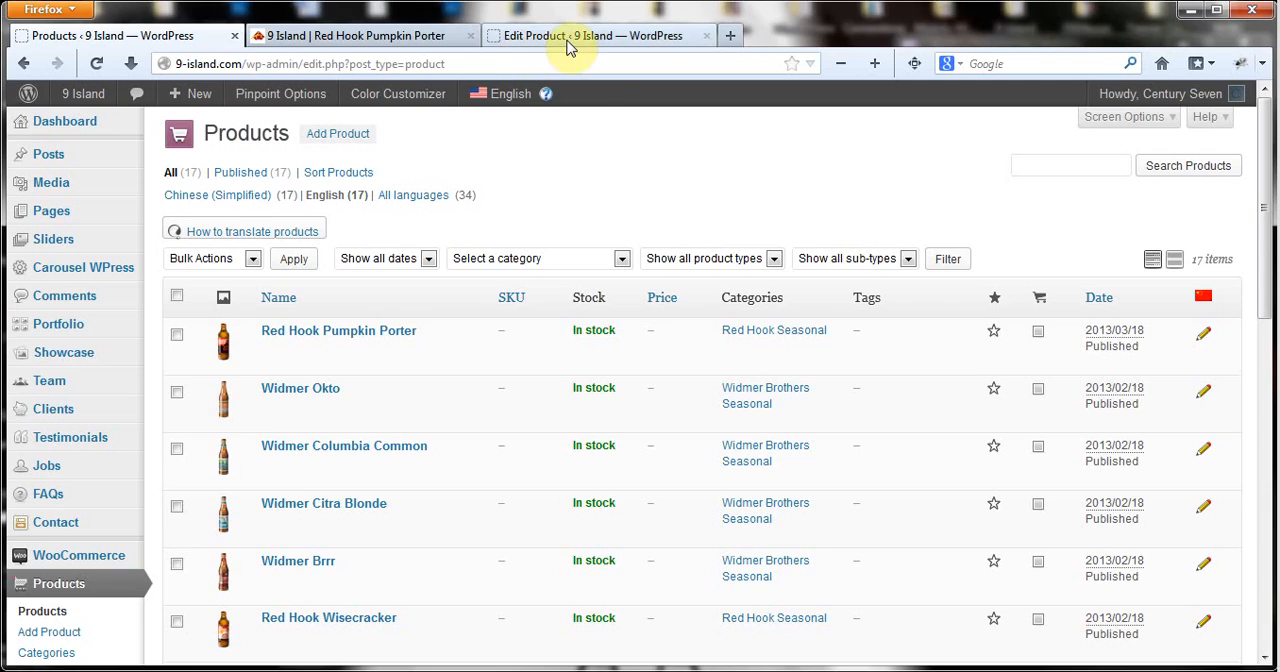
left_click(590, 36)
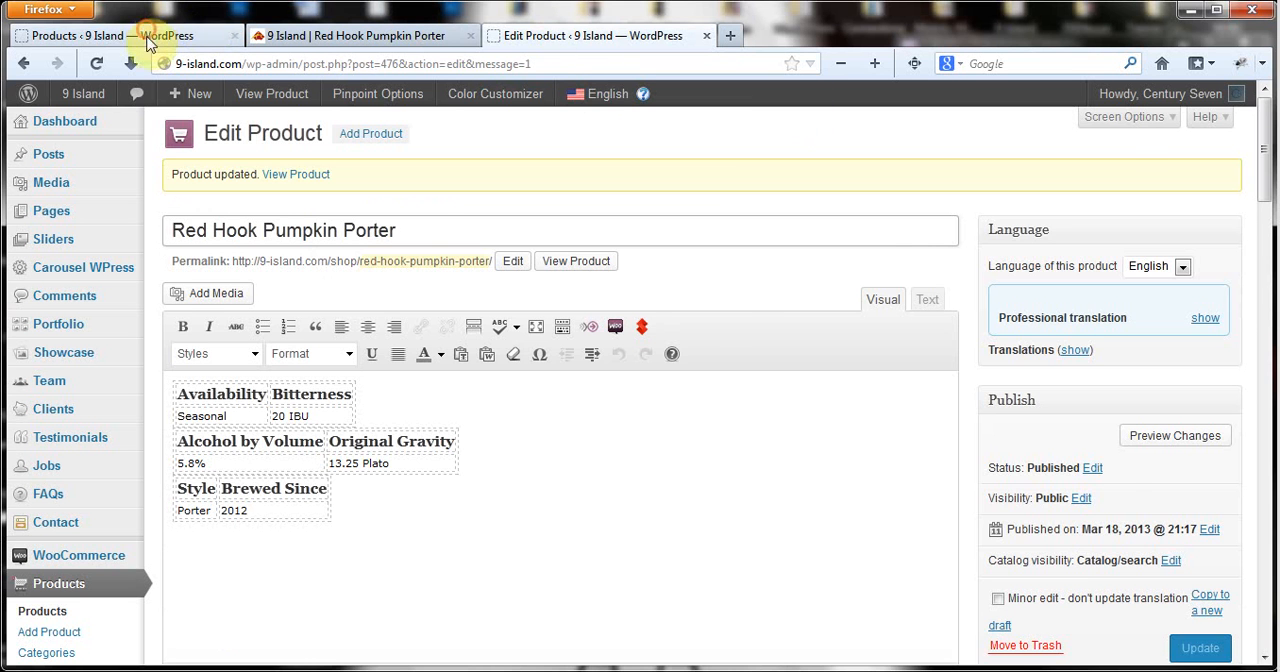
left_click(148, 38)
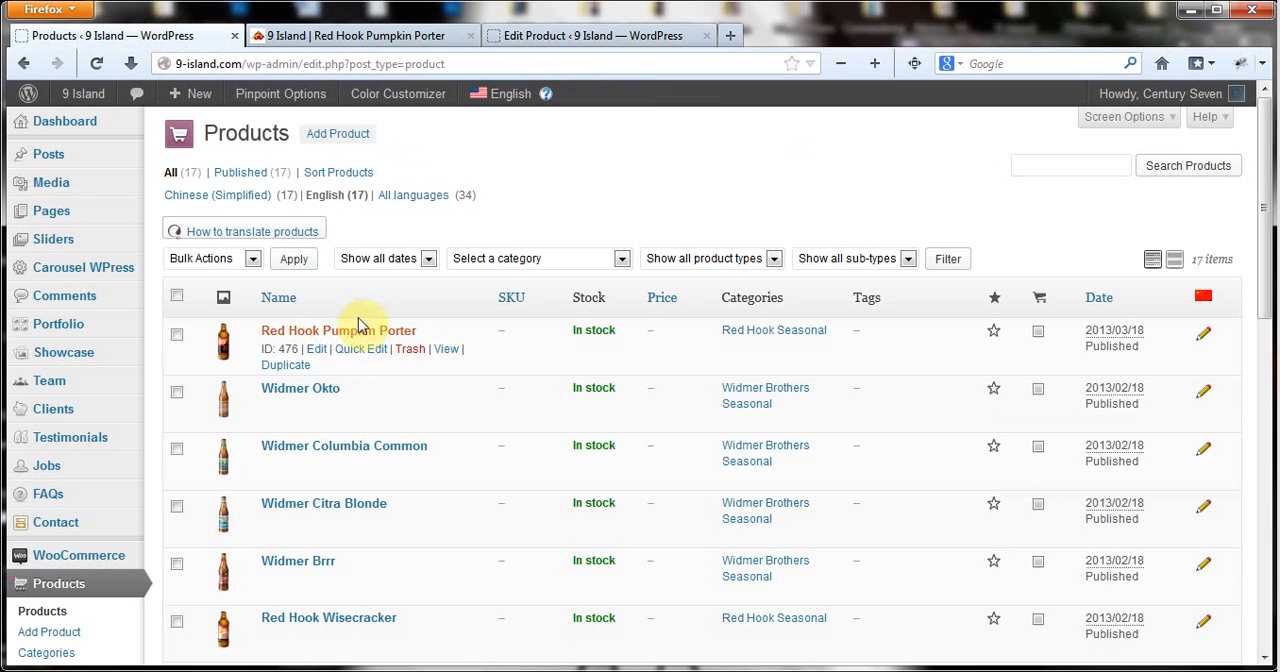
Examine the Red Hook Pumpkin Porter edit page from the main description through product data, categories, gallery, featured image and short description.
left_click(598, 35)
scroll(820, 210, "down", 2)
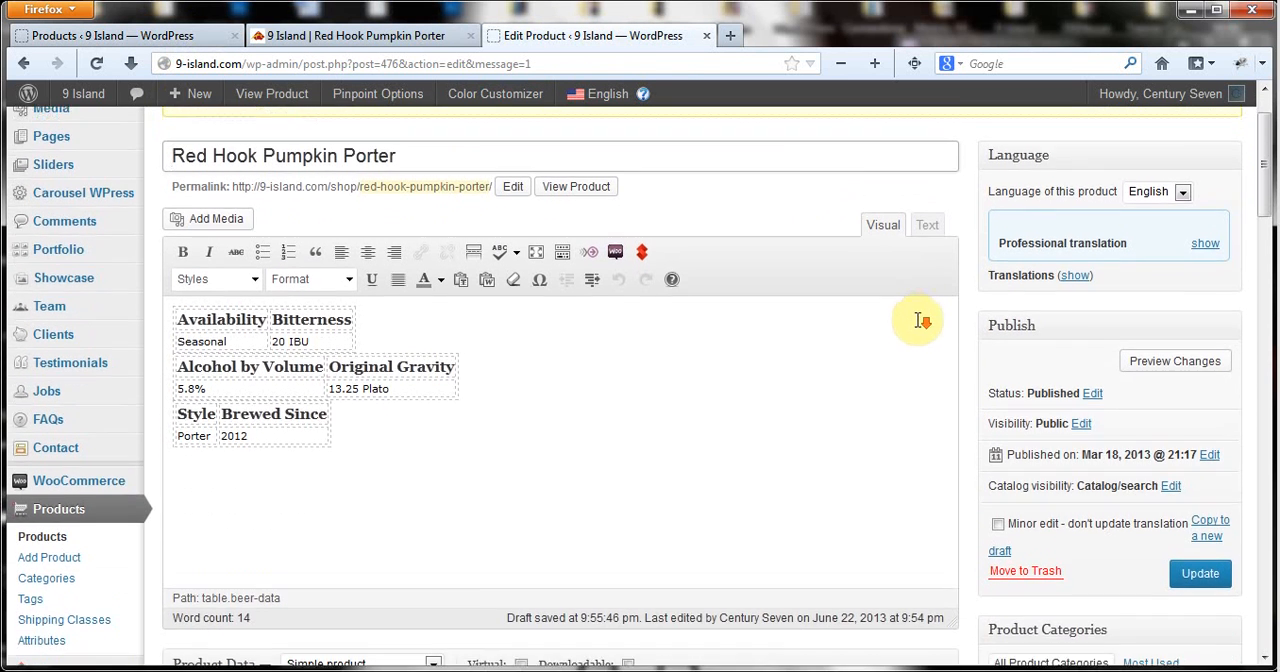
scroll(921, 320, "down", 6)
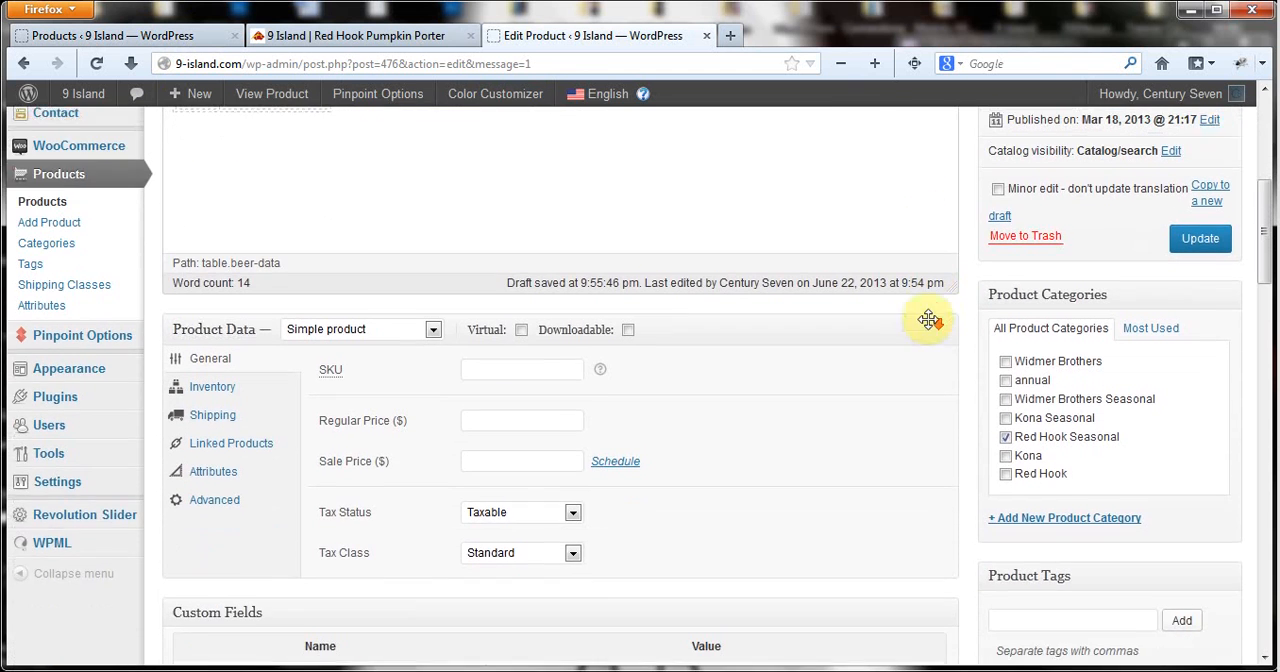
scroll(929, 320, "down", 4)
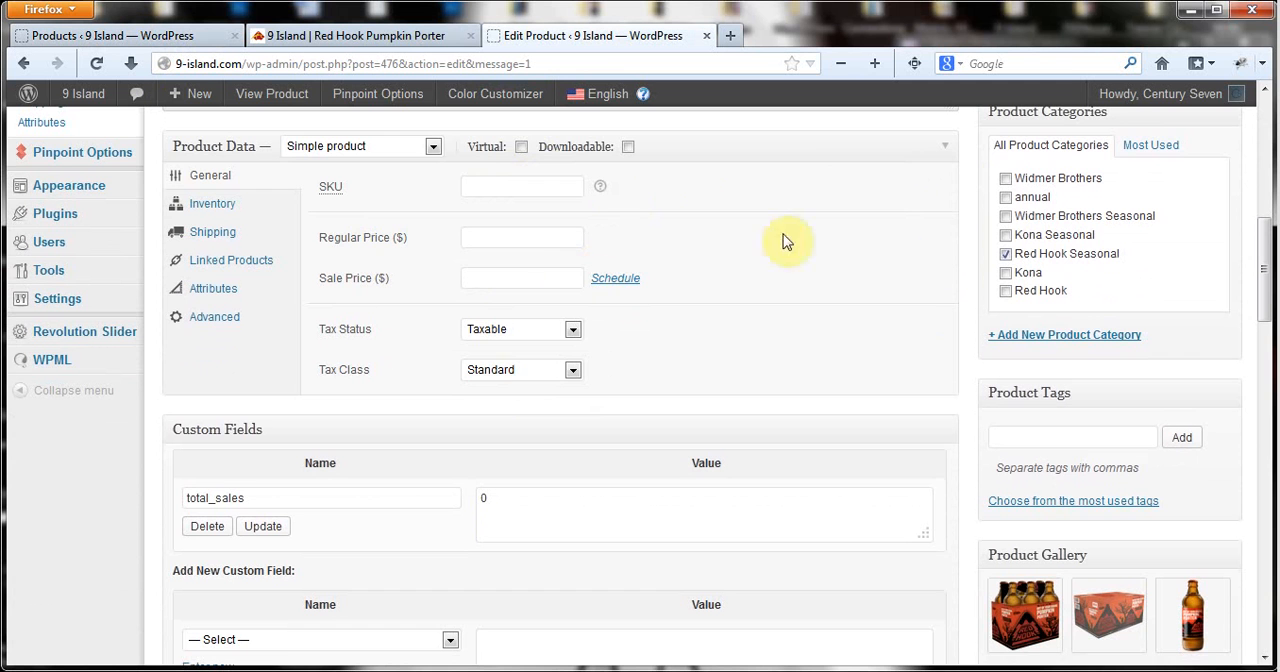
scroll(887, 270, "down", 1)
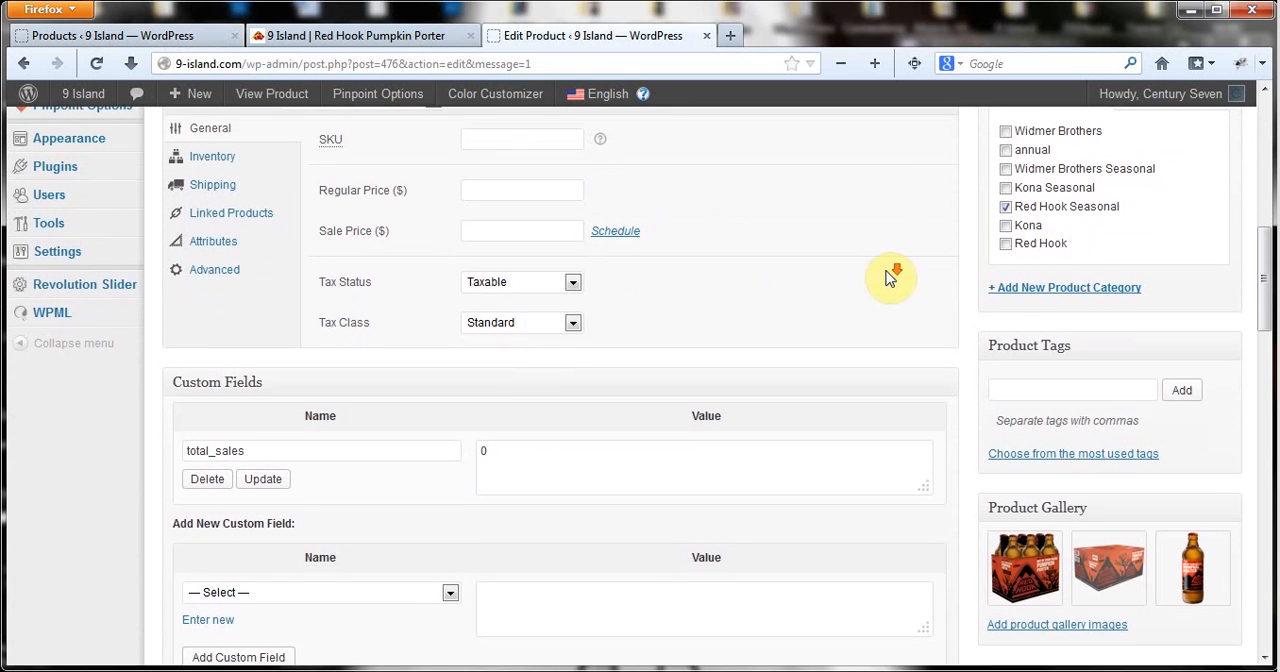
scroll(888, 278, "down", 1)
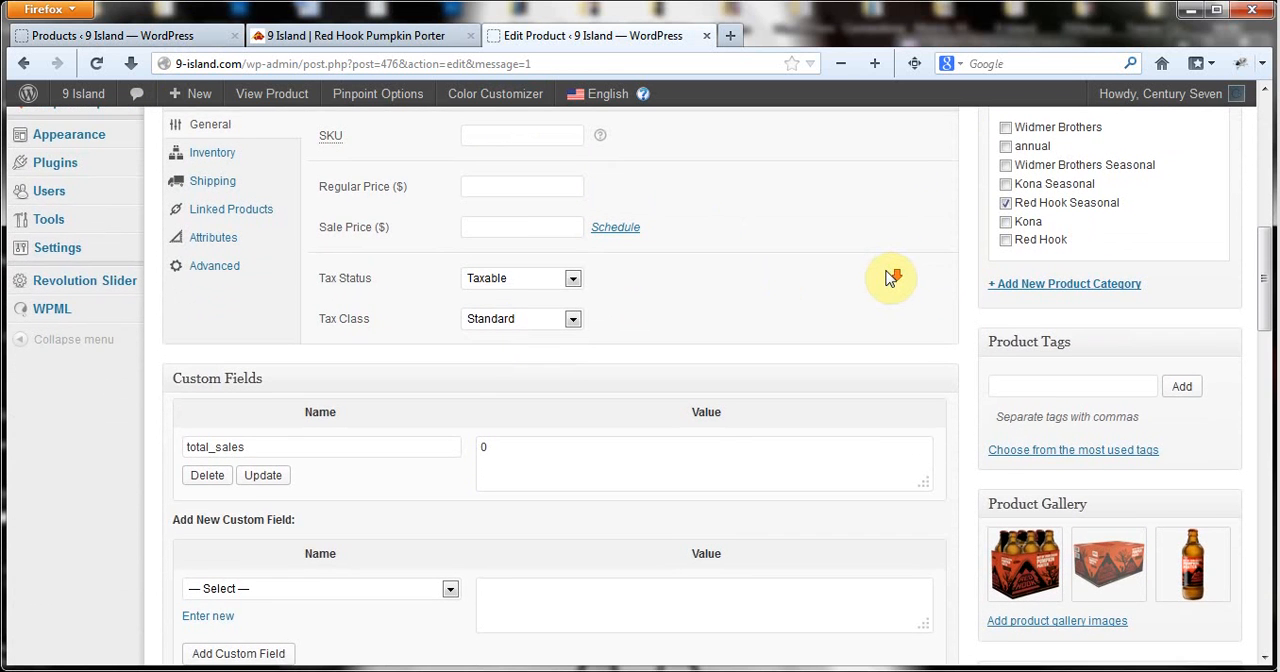
scroll(905, 270, "down", 2)
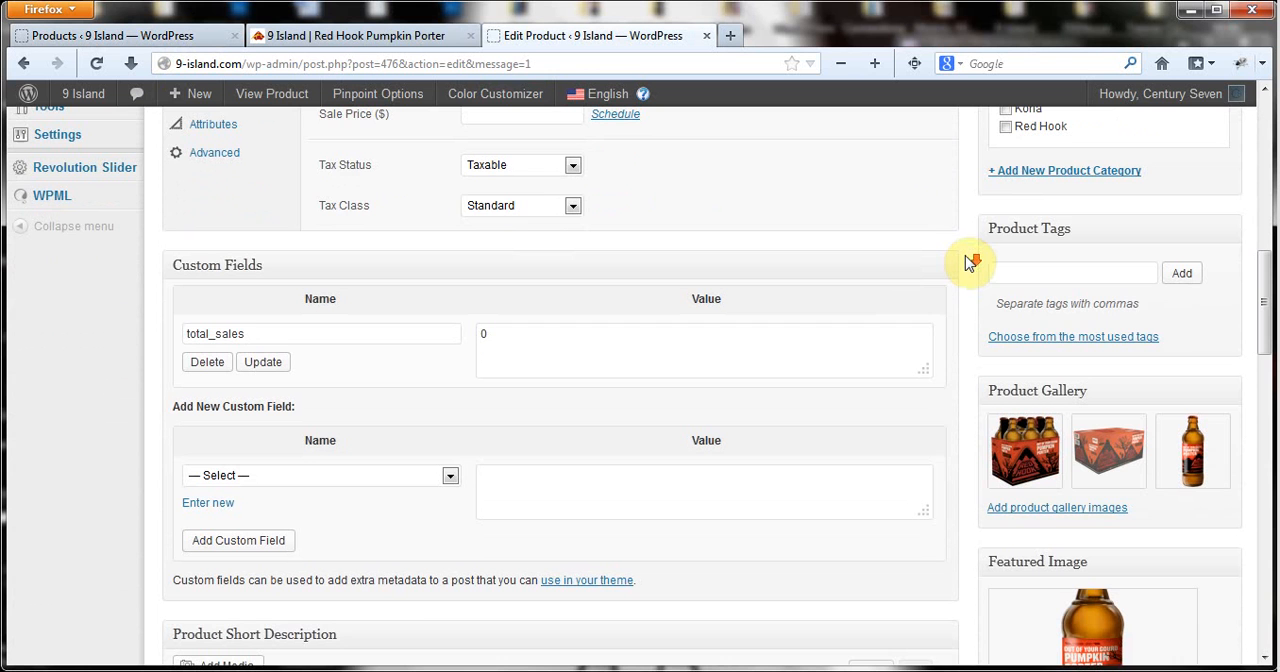
scroll(968, 258, "down", 3)
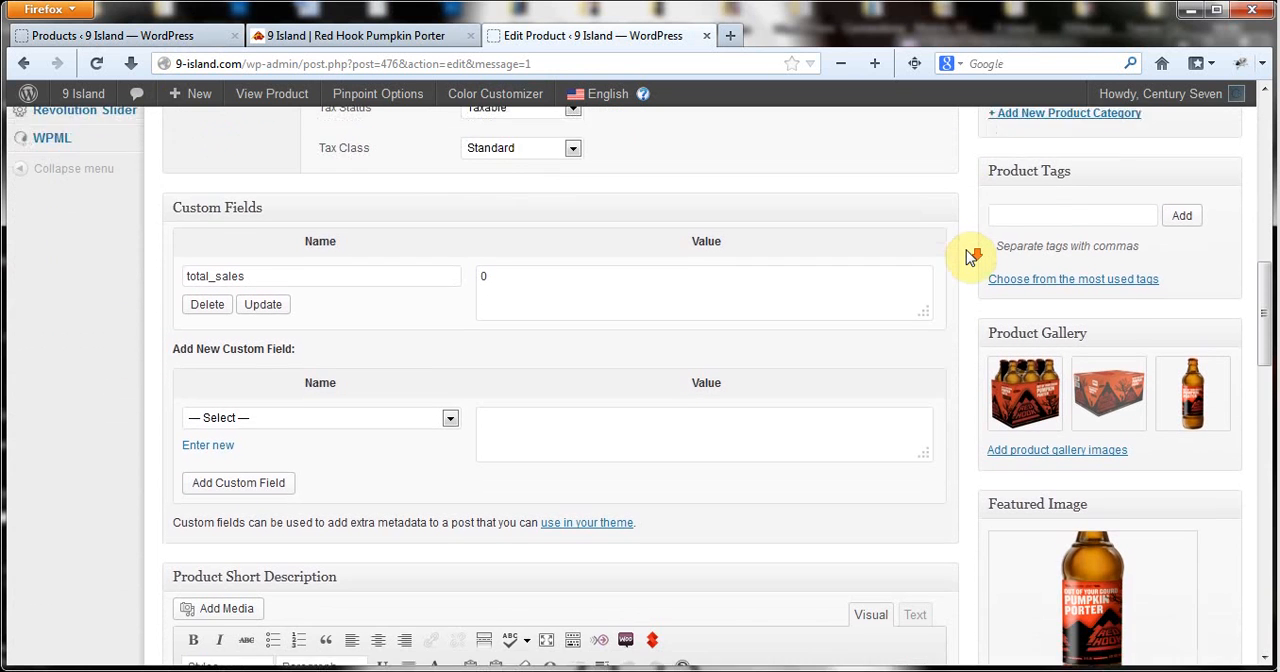
scroll(968, 258, "down", 2)
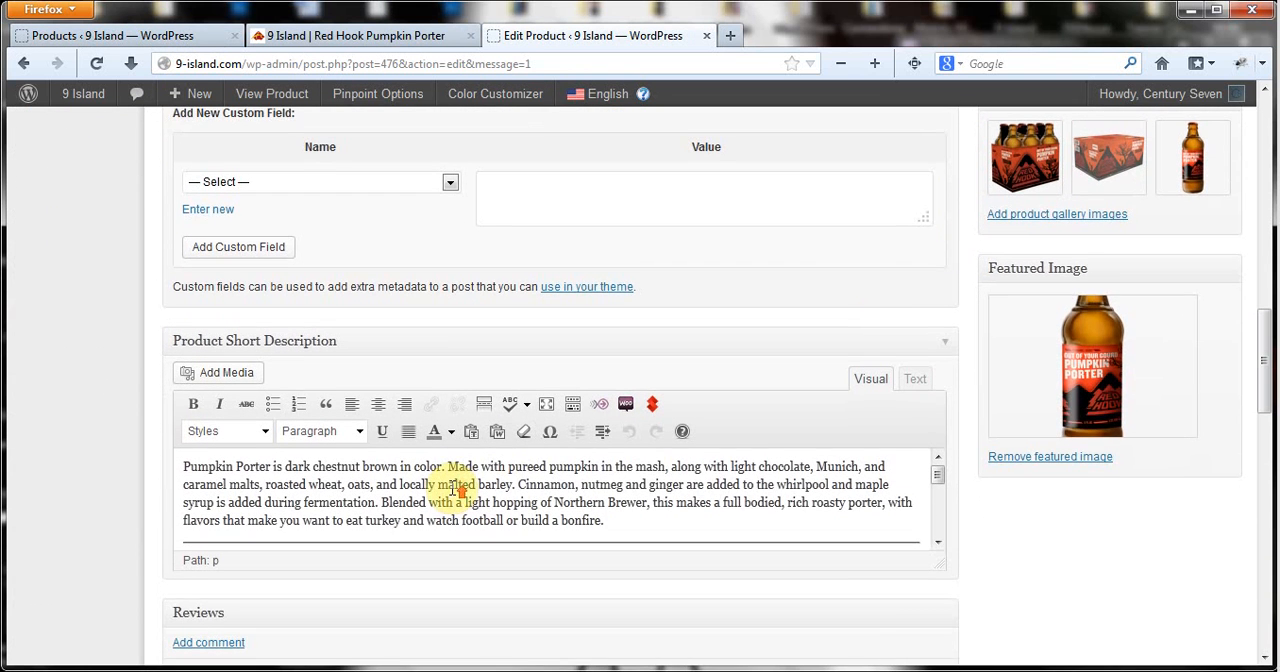
scroll(1100, 491, "up", 1)
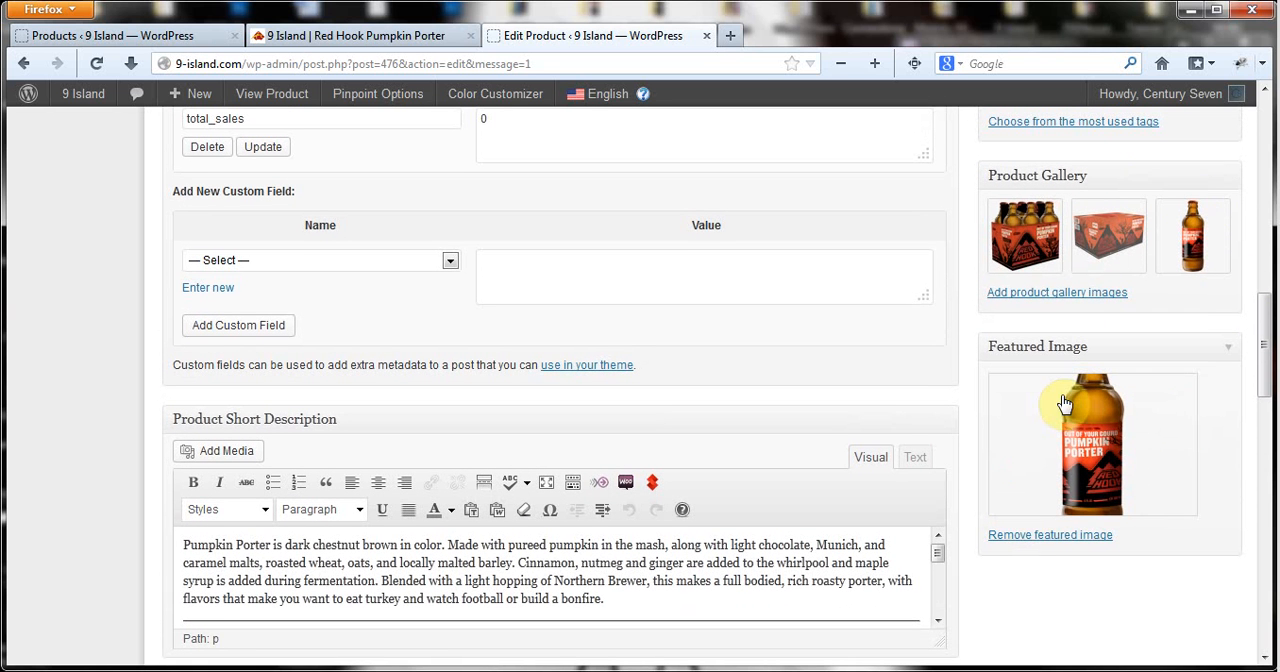
View the product images on the storefront page, then inspect the edit page's gallery image picker and close it without adding images.
left_click(362, 44)
scroll(220, 410, "down", 2)
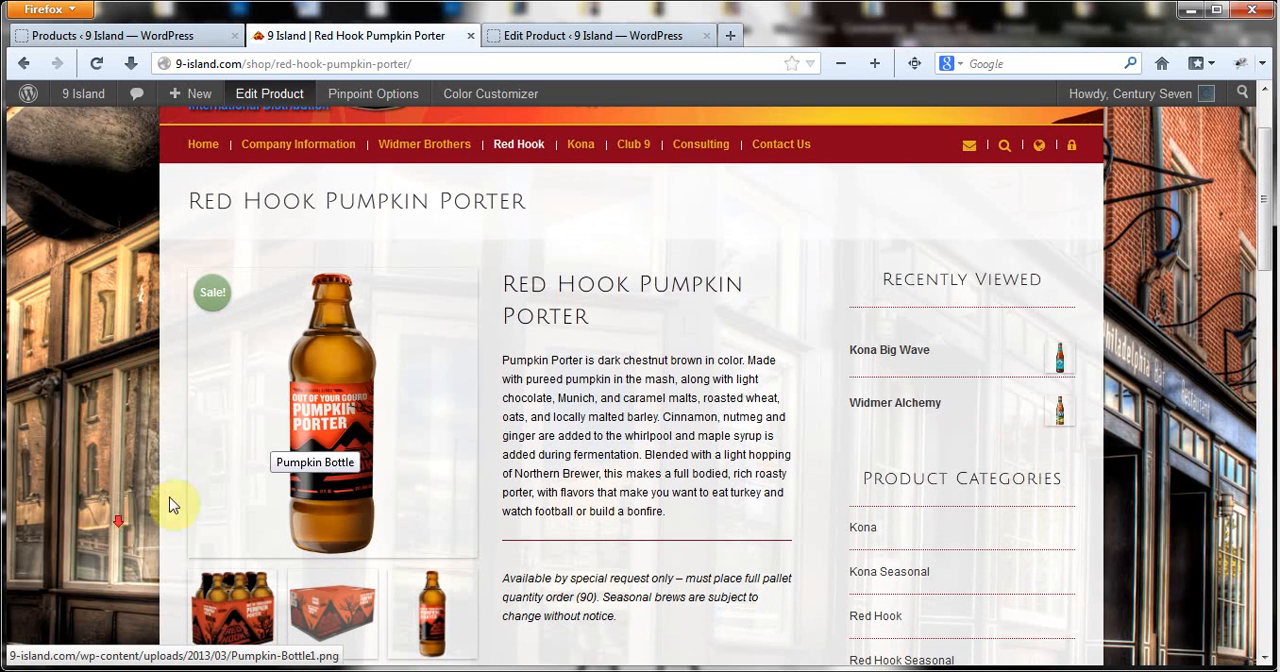
scroll(257, 465, "down", 3)
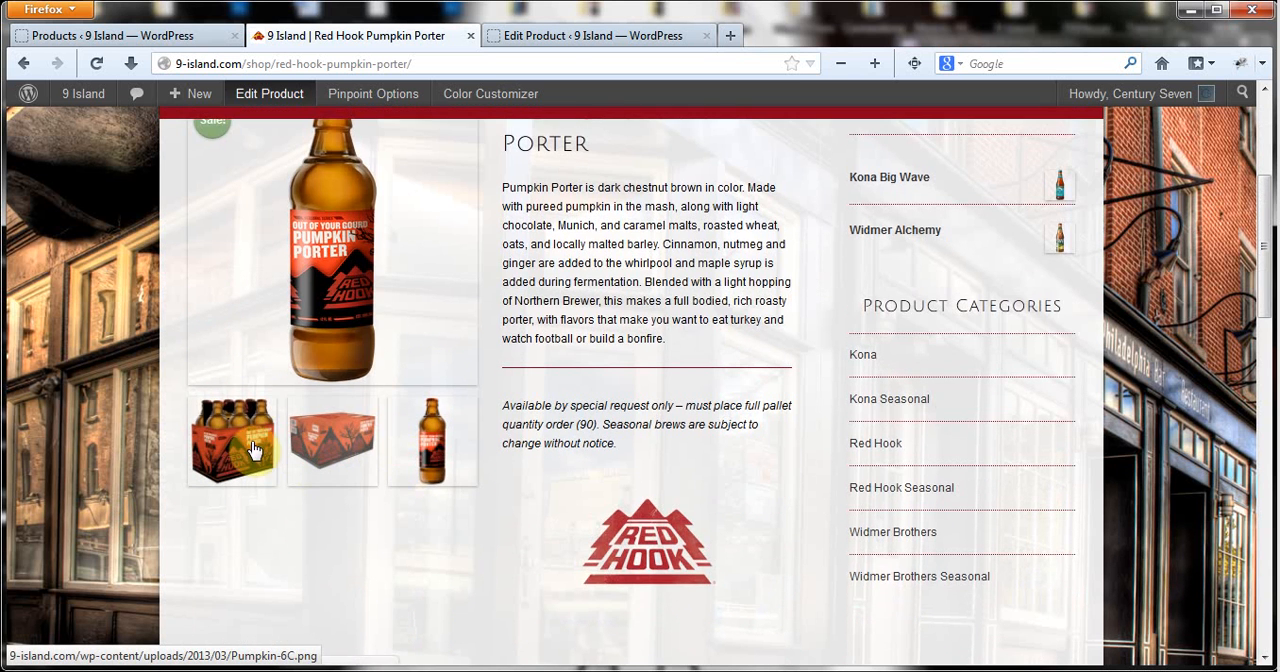
left_click(520, 30)
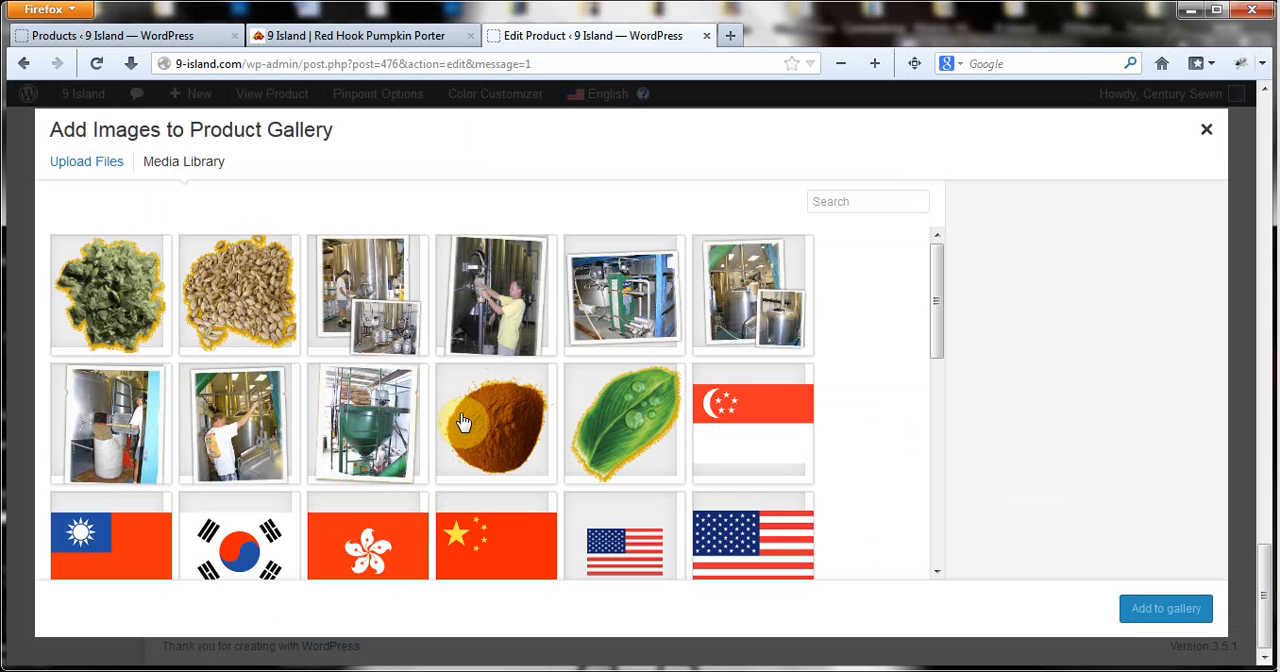
left_click(1206, 136)
scroll(781, 389, "down", 2)
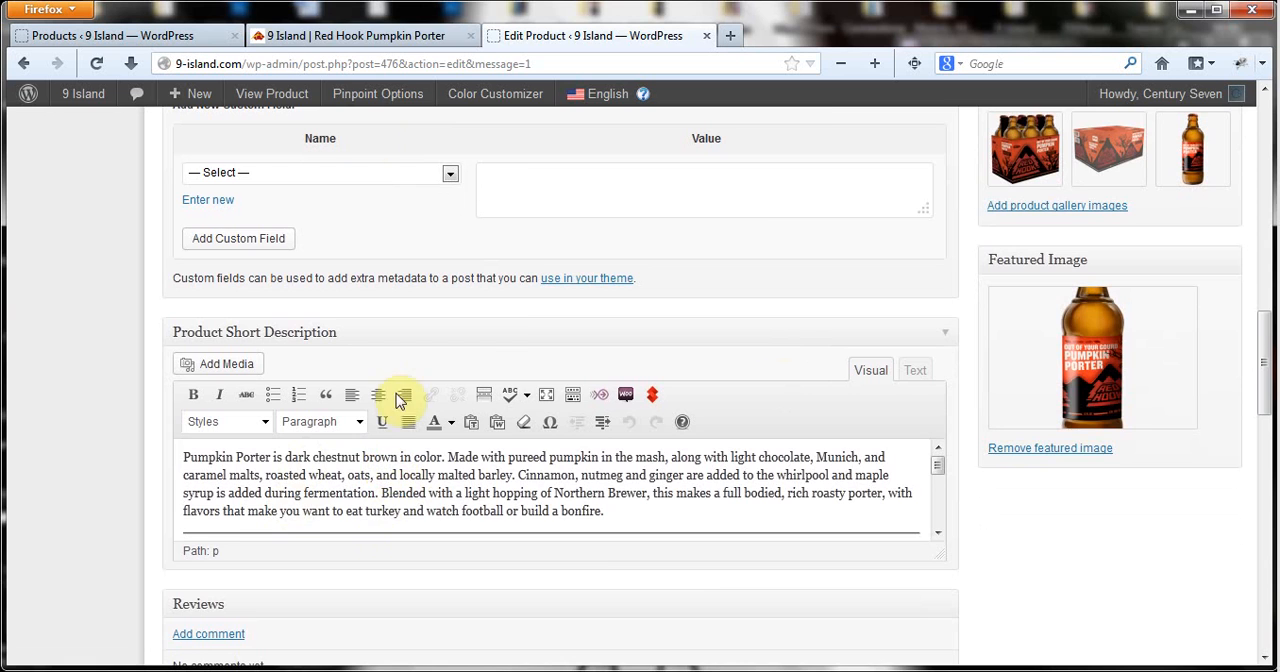
Compare the storefront's introductory text with the edit page's short description, and return to the main description table.
left_click(340, 35)
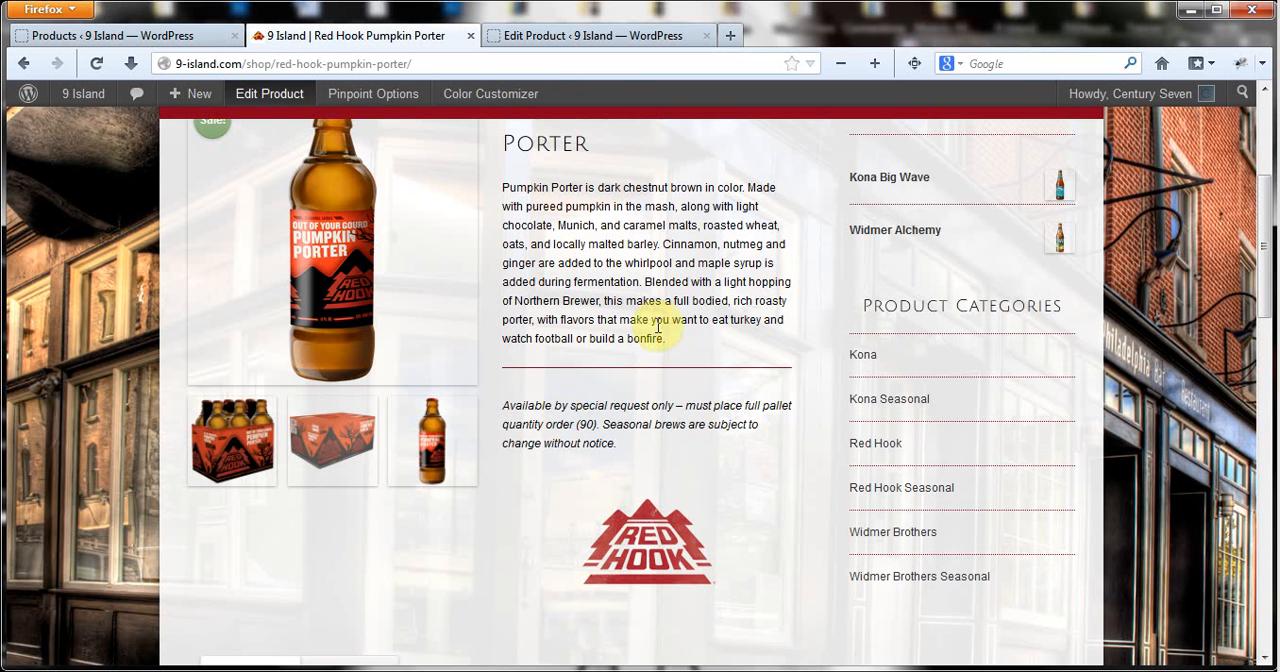
left_click(558, 36)
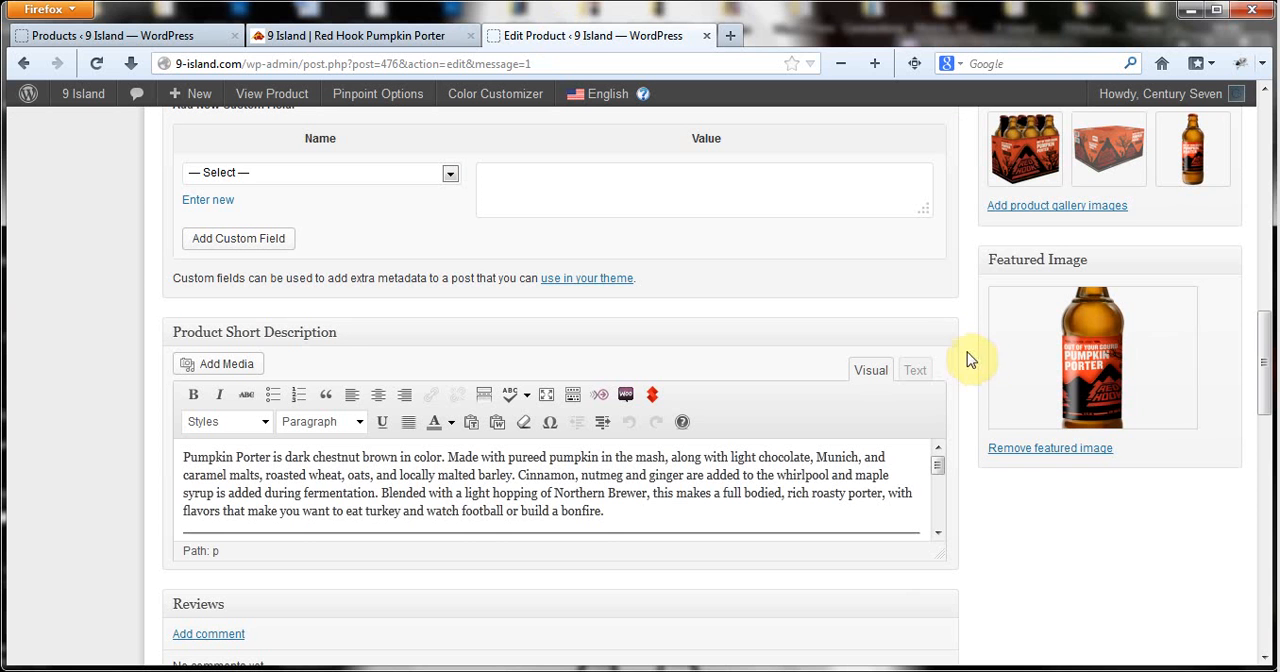
scroll(967, 360, "up", 15)
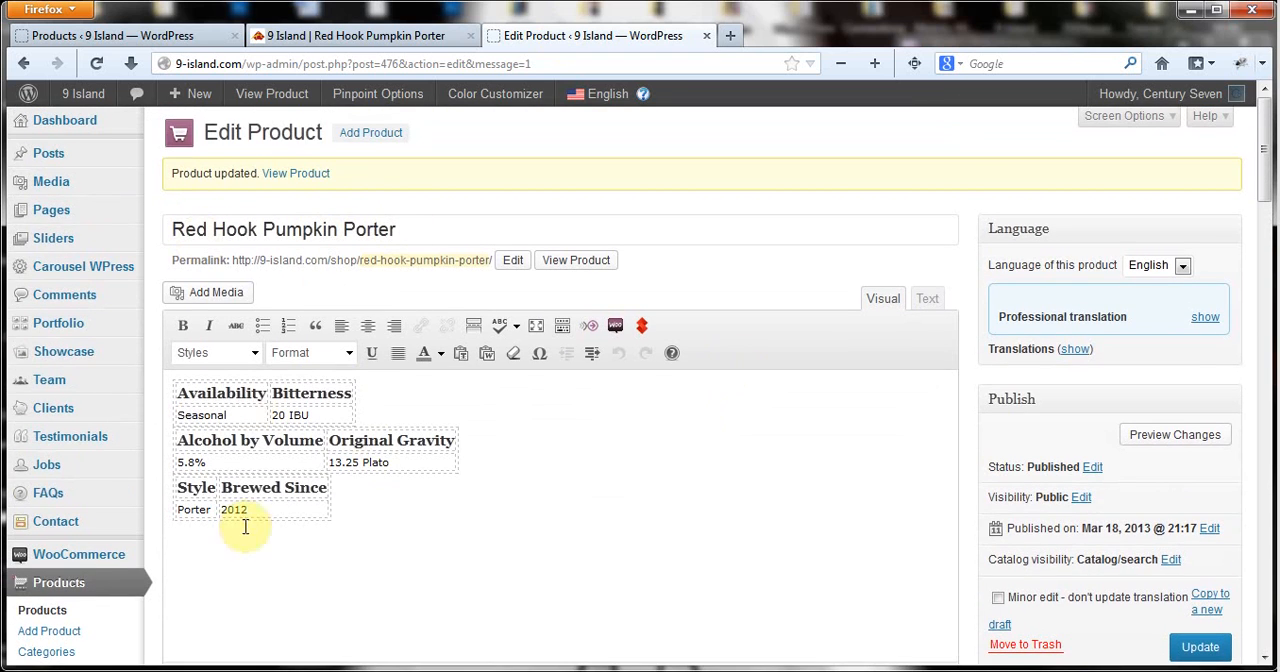
Review the description table and the related products on the Red Hook Pumpkin Porter storefront page.
left_click(303, 35)
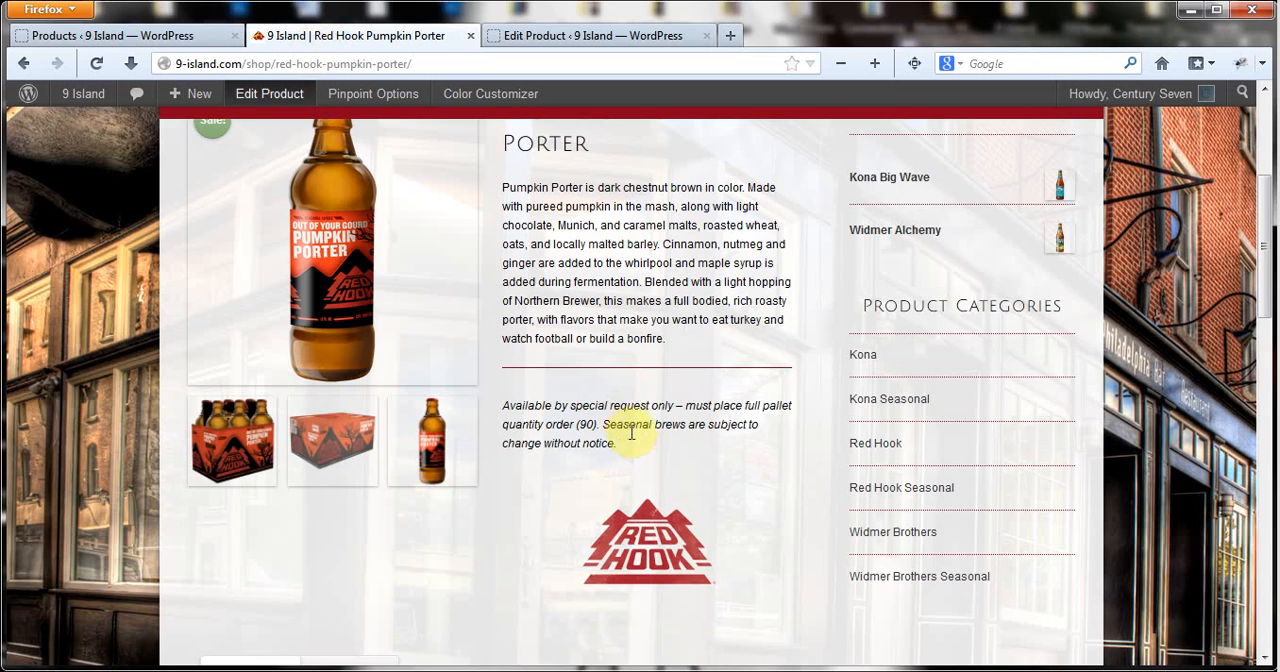
scroll(631, 433, "down", 5)
scroll(630, 440, "down", 1)
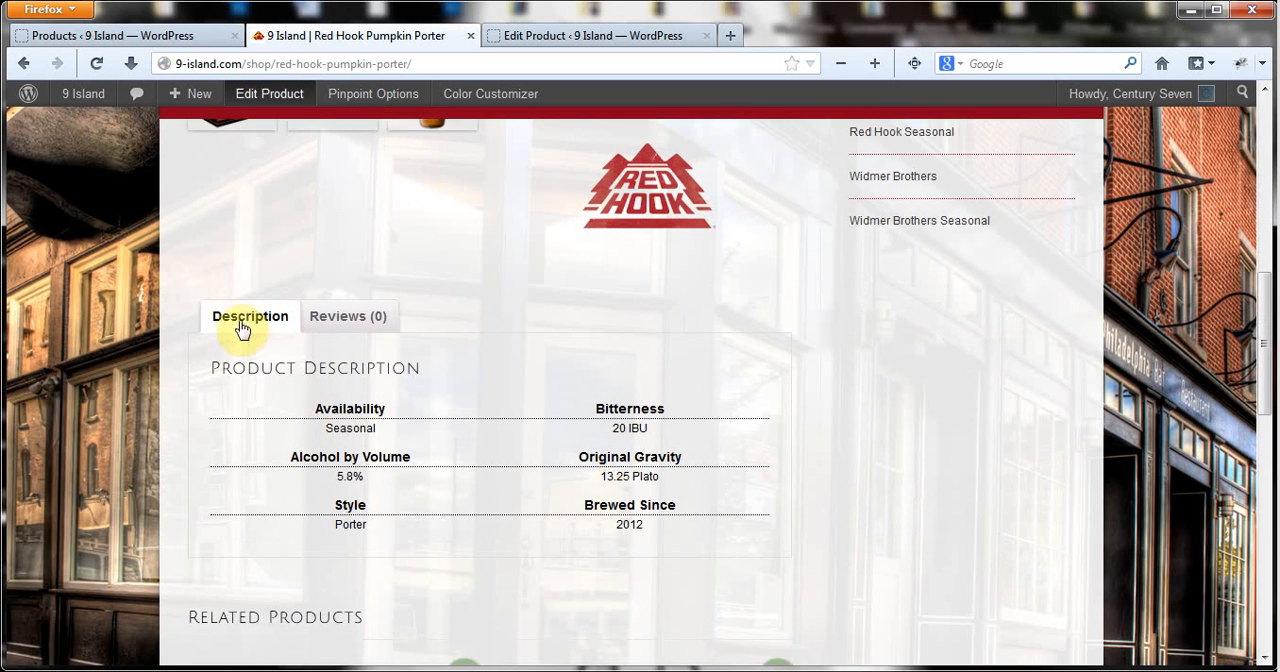
scroll(242, 334, "down", 1)
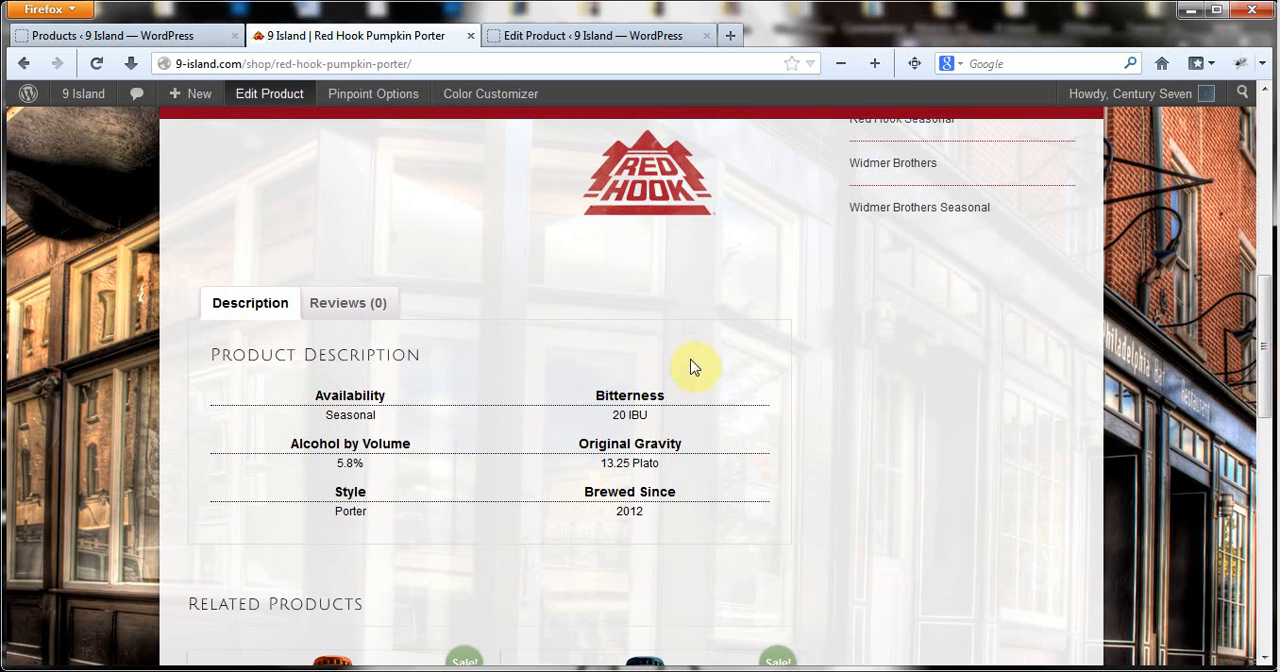
scroll(375, 538, "down", 2)
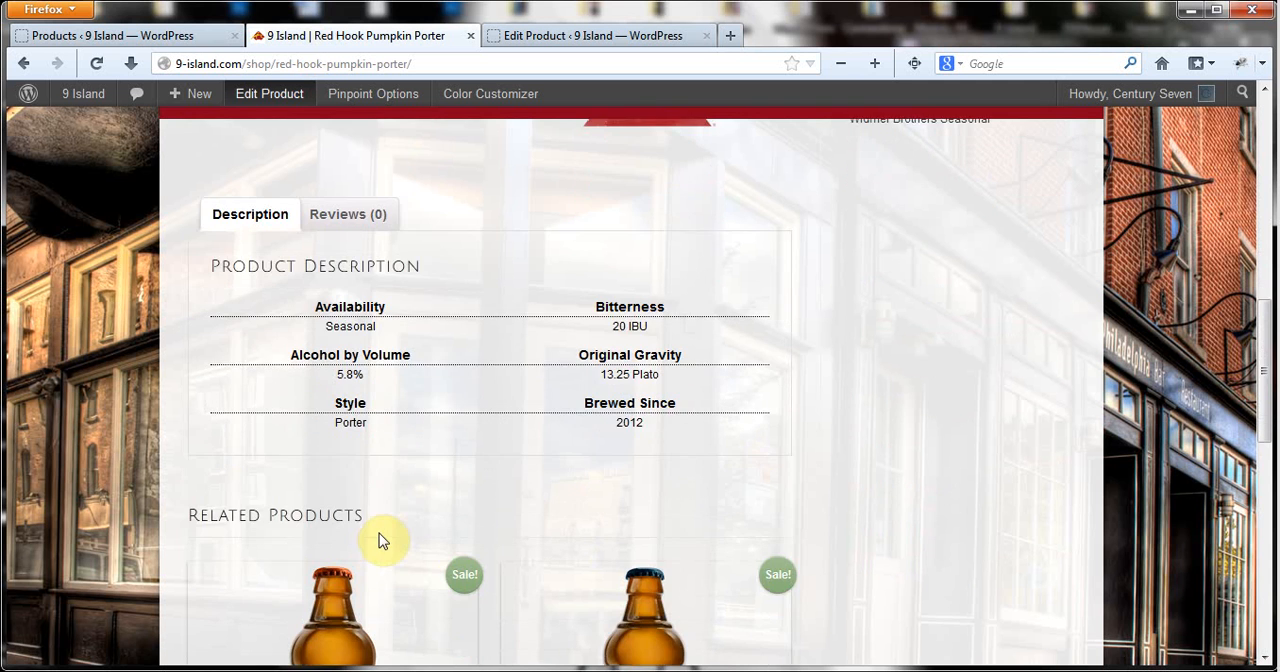
scroll(368, 519, "down", 3)
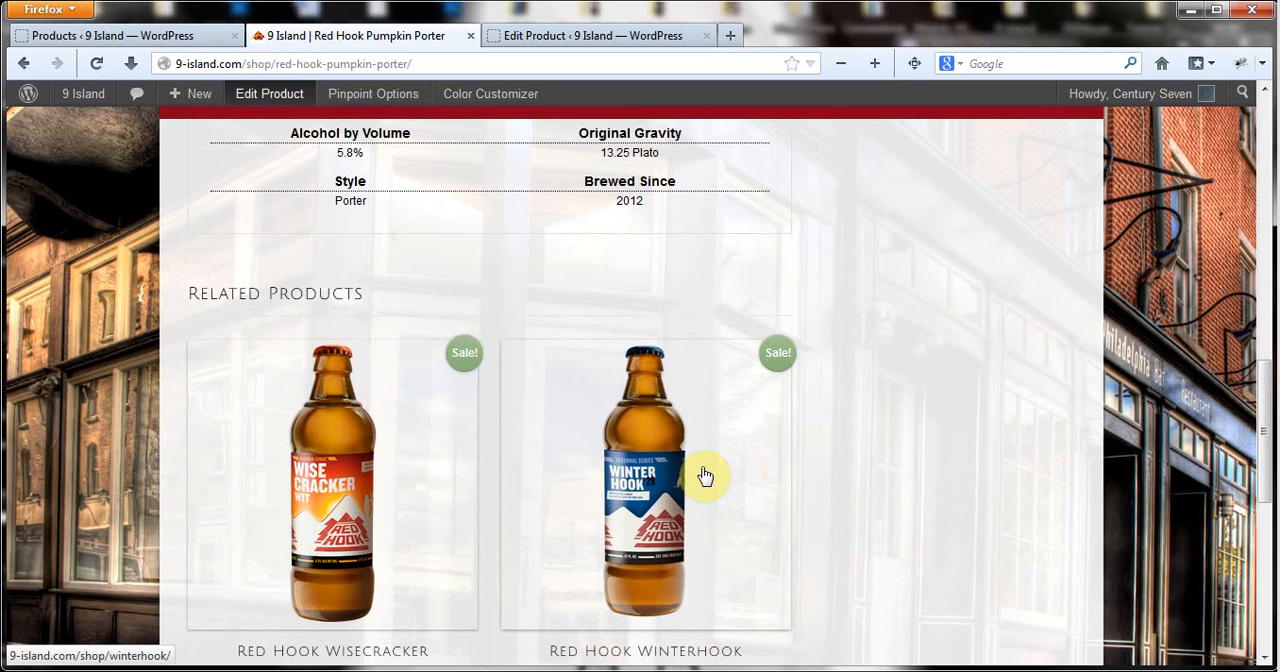
scroll(705, 476, "up", 10)
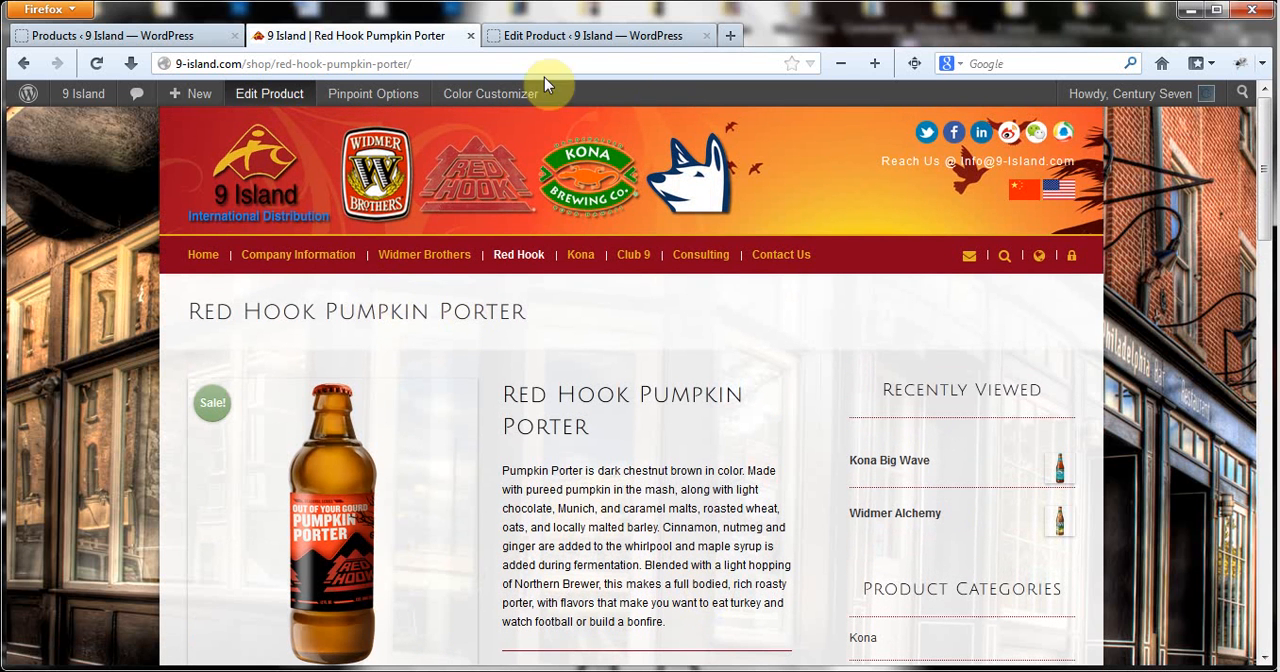
Open a blank new product form from the product list and look over its fields and category choices.
left_click(166, 37)
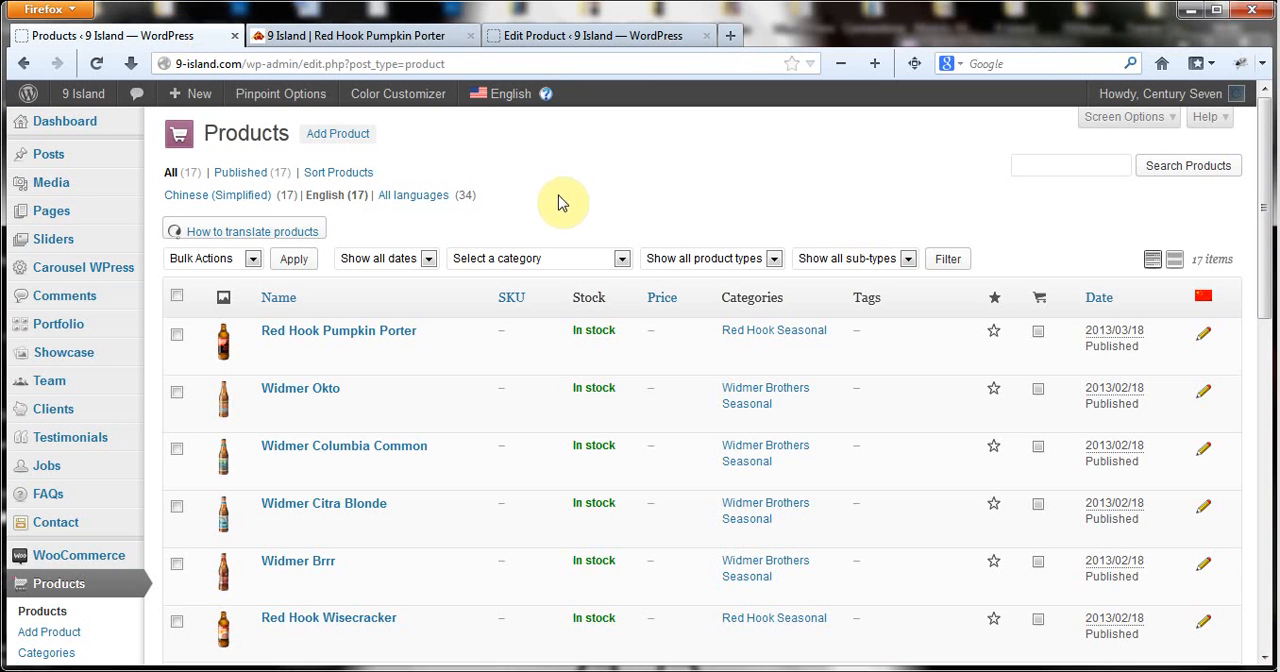
left_click(337, 134)
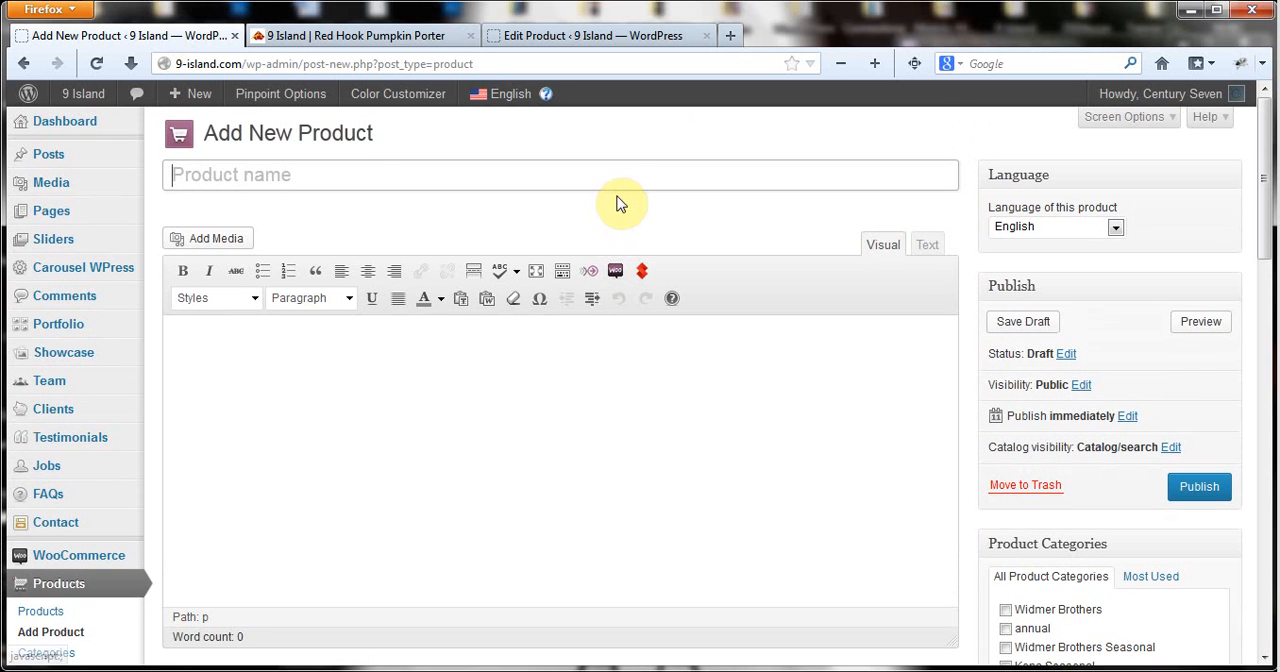
scroll(294, 271, "down", 4)
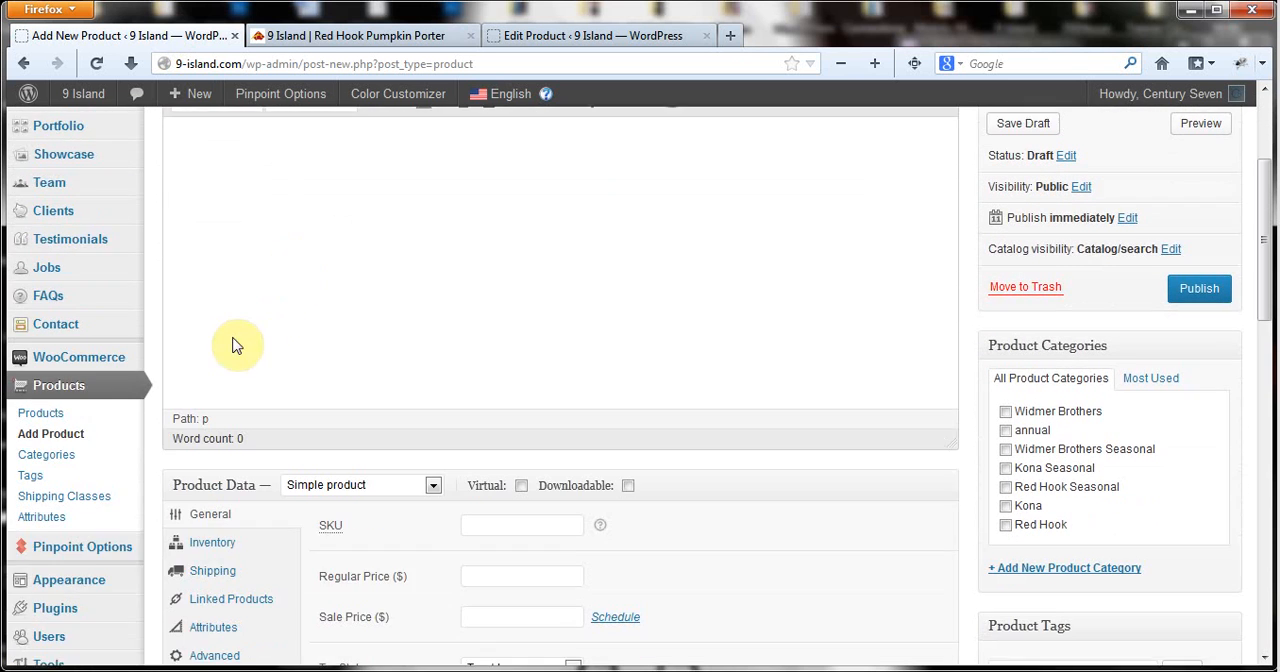
Add a new product category named Blue Dog.
left_click(46, 454)
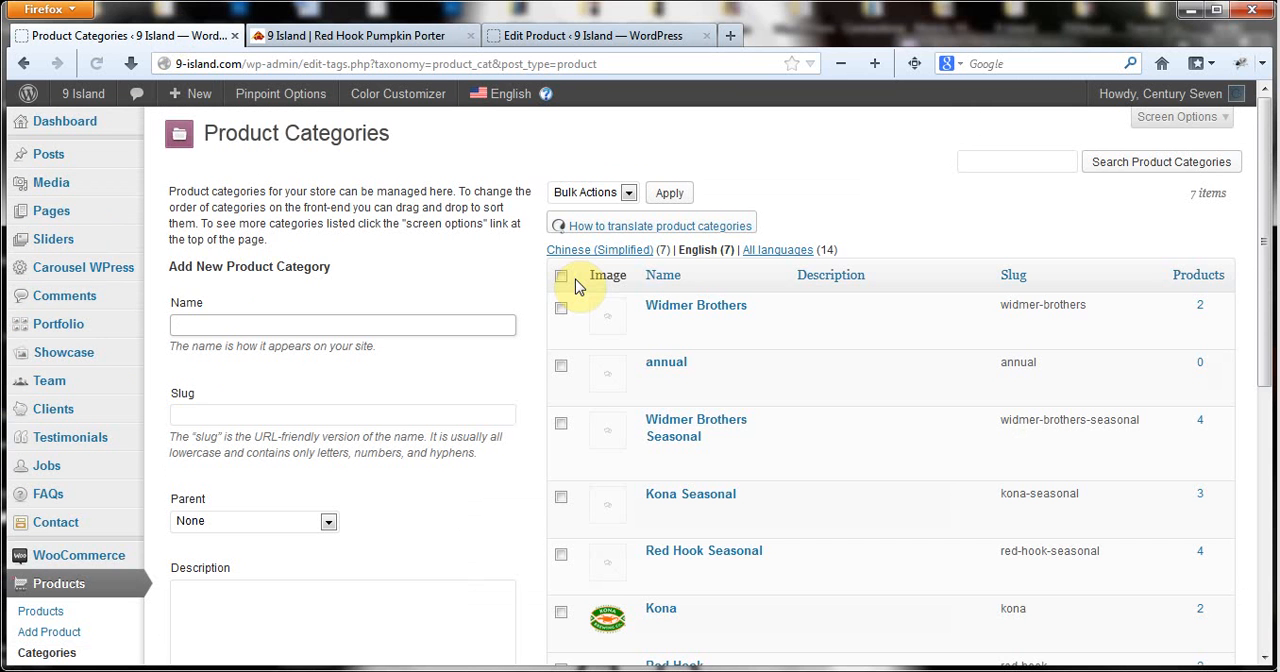
scroll(826, 234, "down", 1)
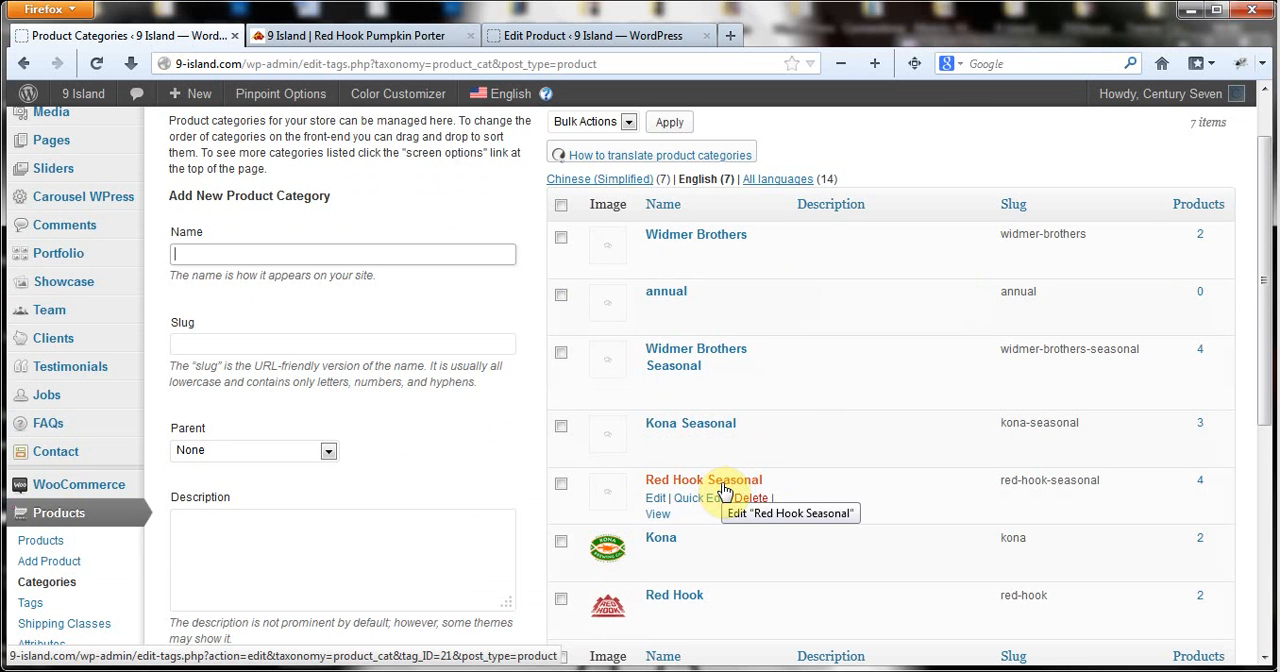
left_click(326, 252)
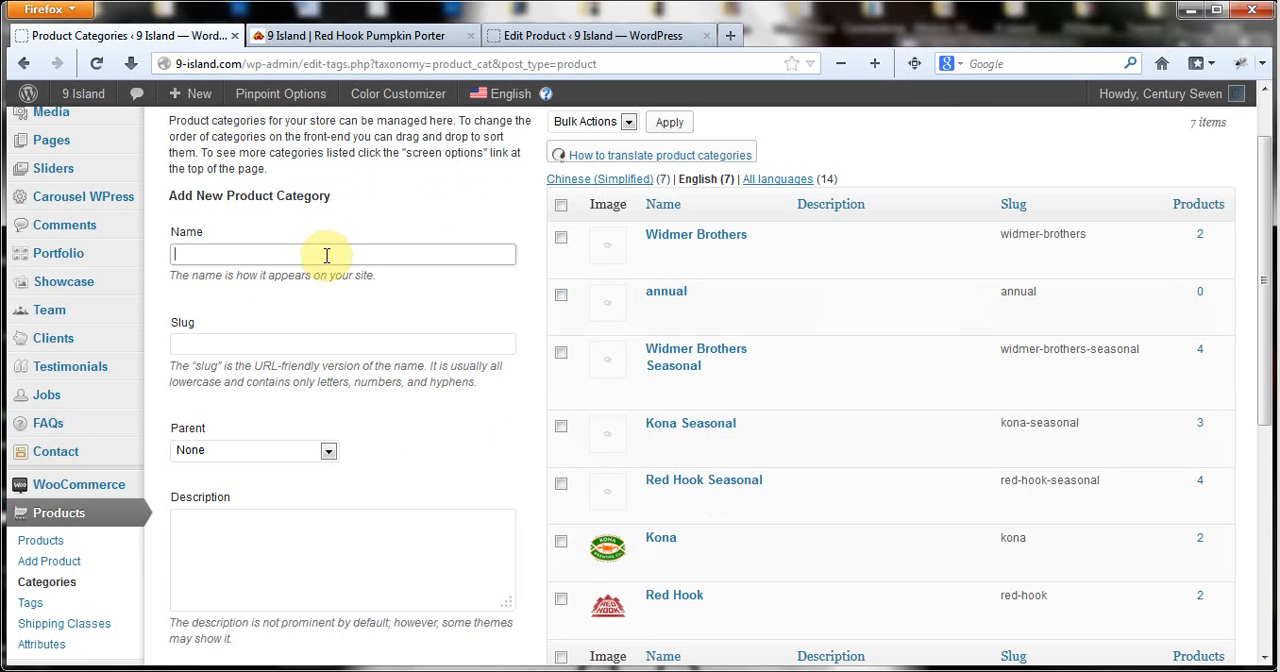
left_click(326, 255)
left_click(300, 276)
scroll(400, 200, "down", 3)
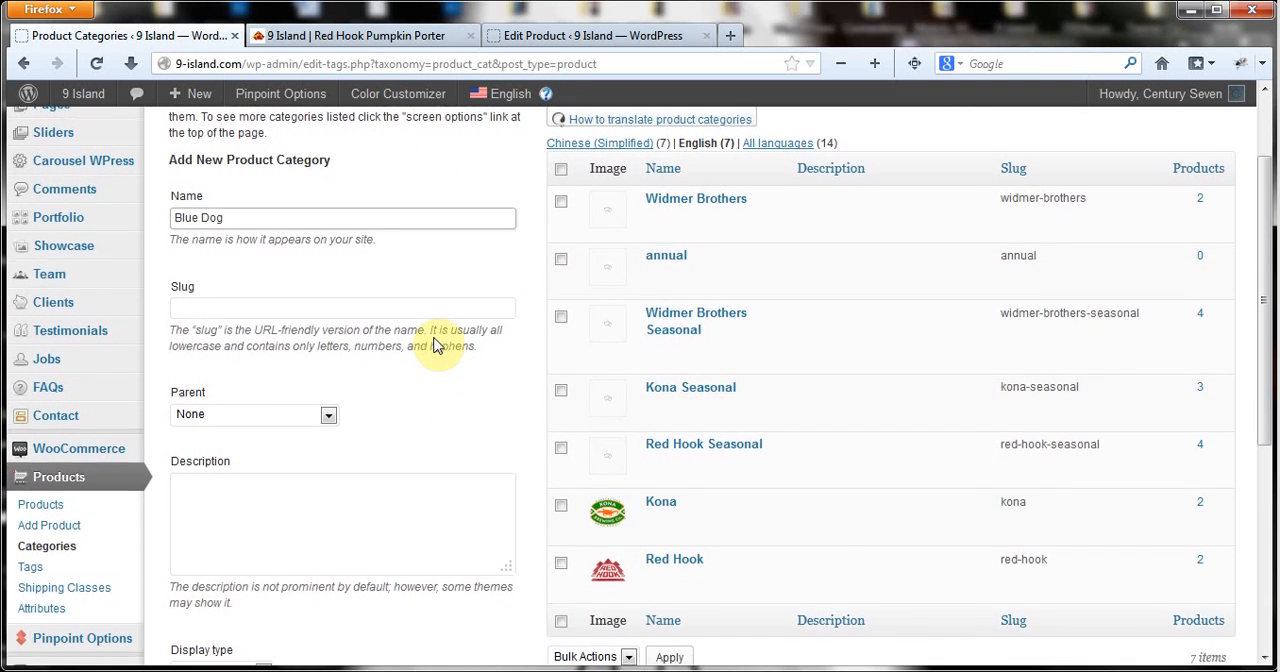
scroll(436, 345, "down", 3)
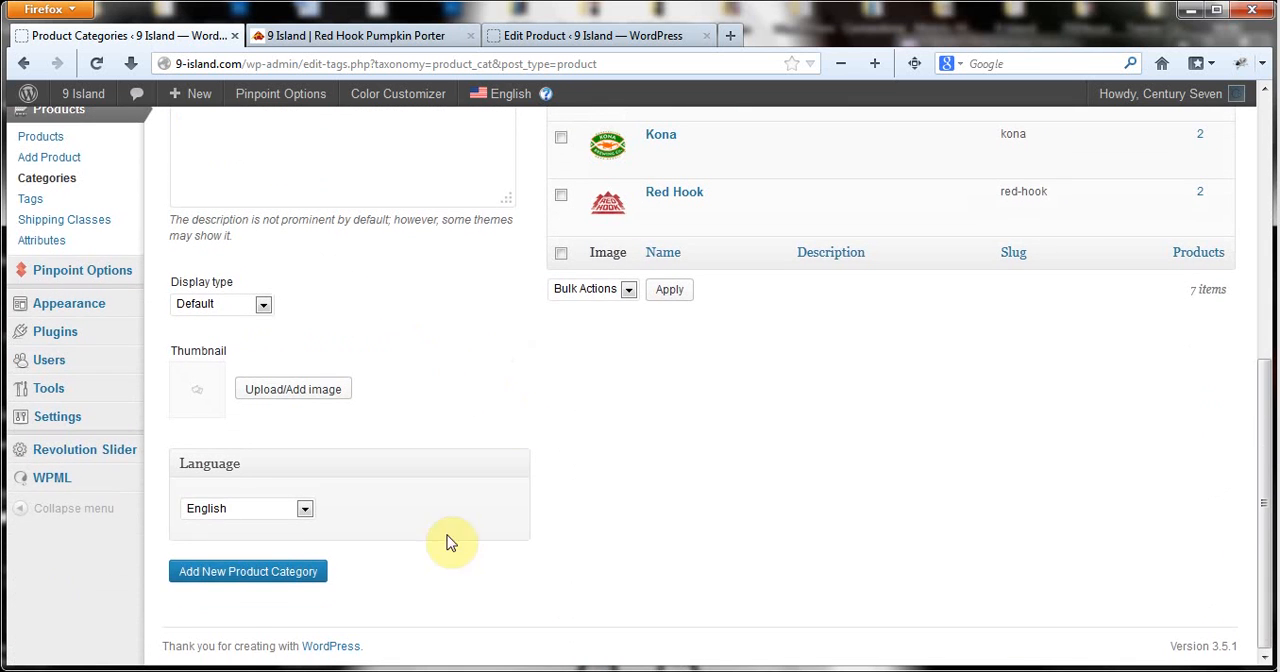
left_click(281, 578)
scroll(523, 437, "up", 5)
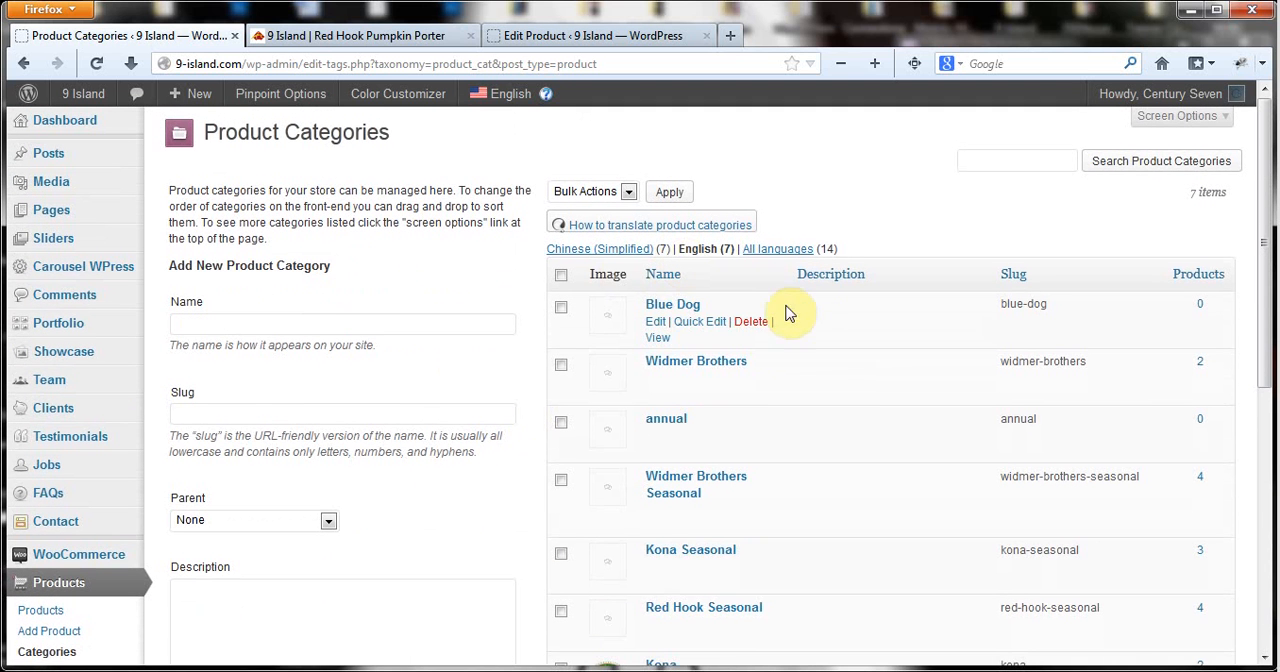
Add a second product category named Blue Dog Seasonal and look over the updated category list.
double_click(367, 323)
left_click(362, 346)
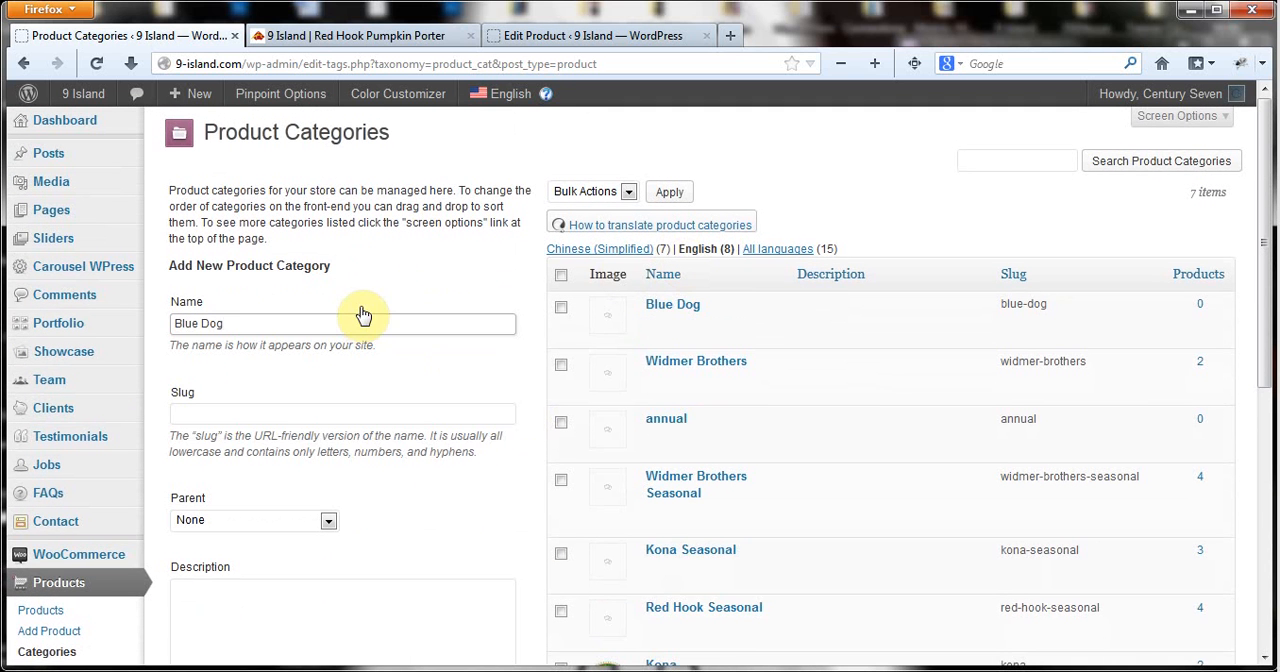
type("S")
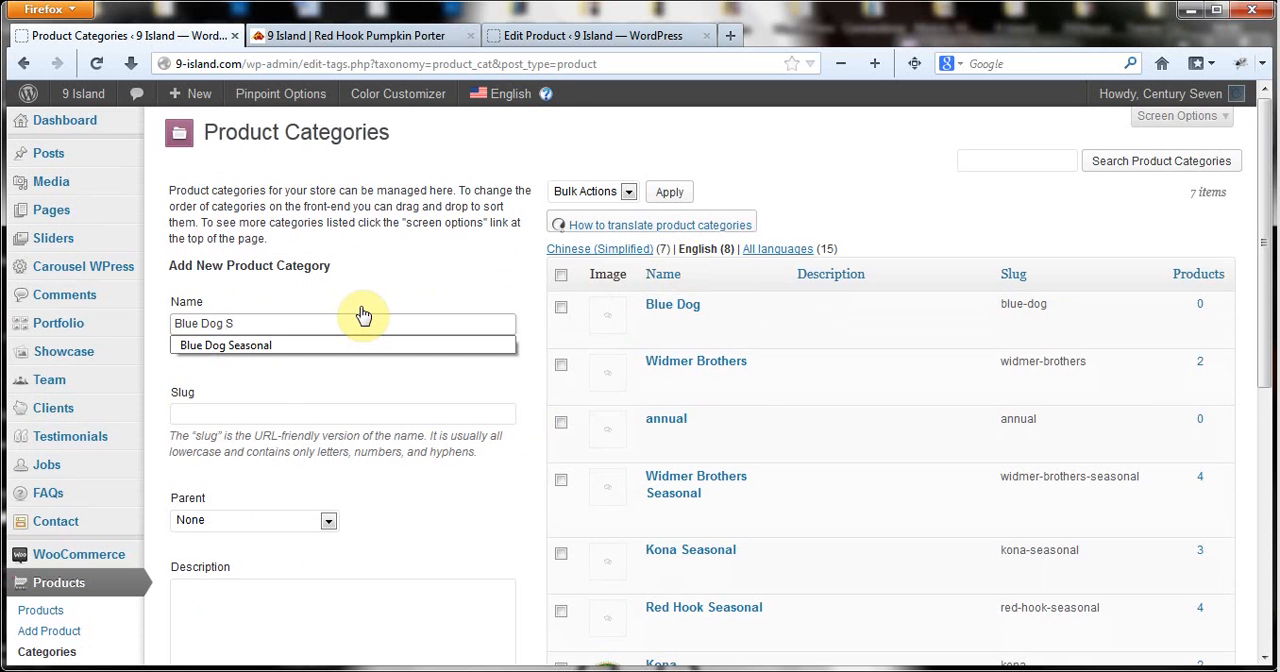
left_click(361, 345)
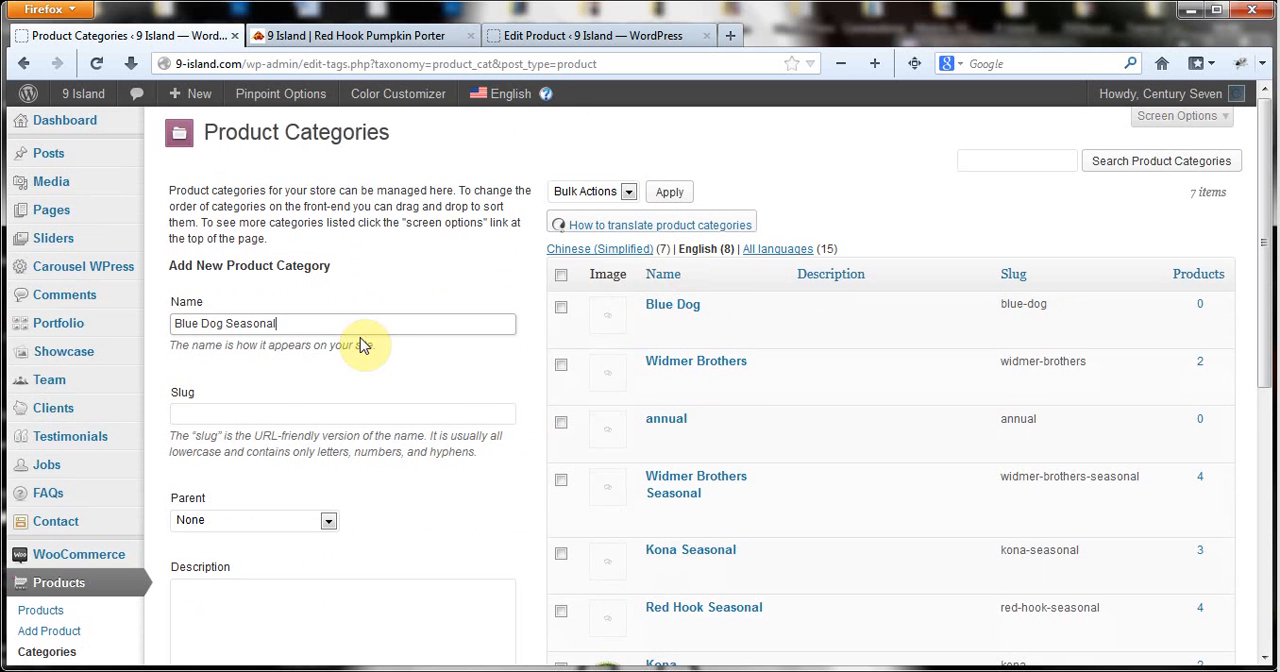
scroll(449, 386, "down", 4)
scroll(449, 386, "down", 1)
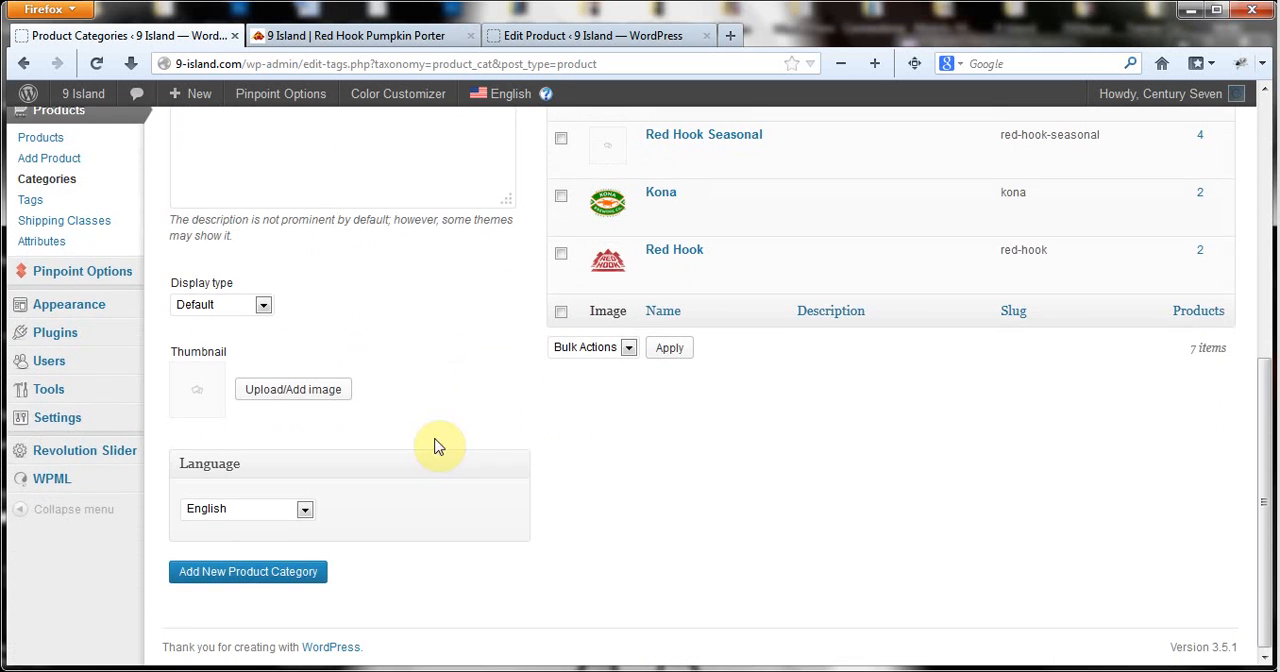
left_click(251, 581)
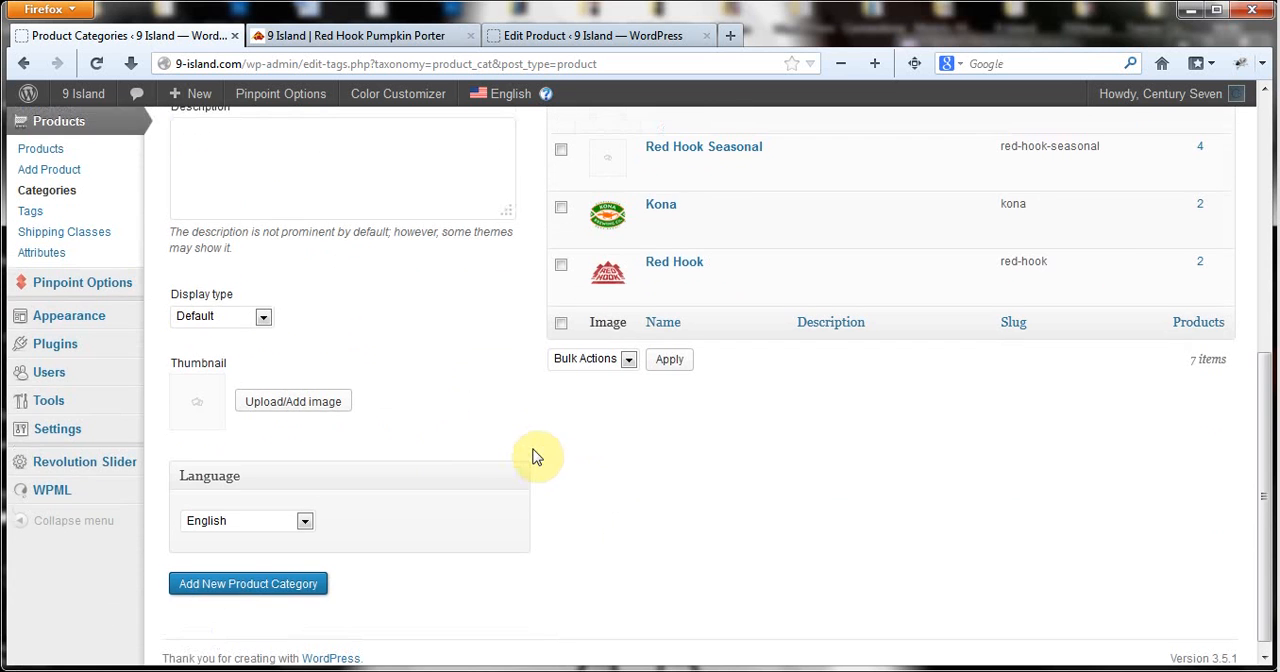
scroll(535, 457, "up", 5)
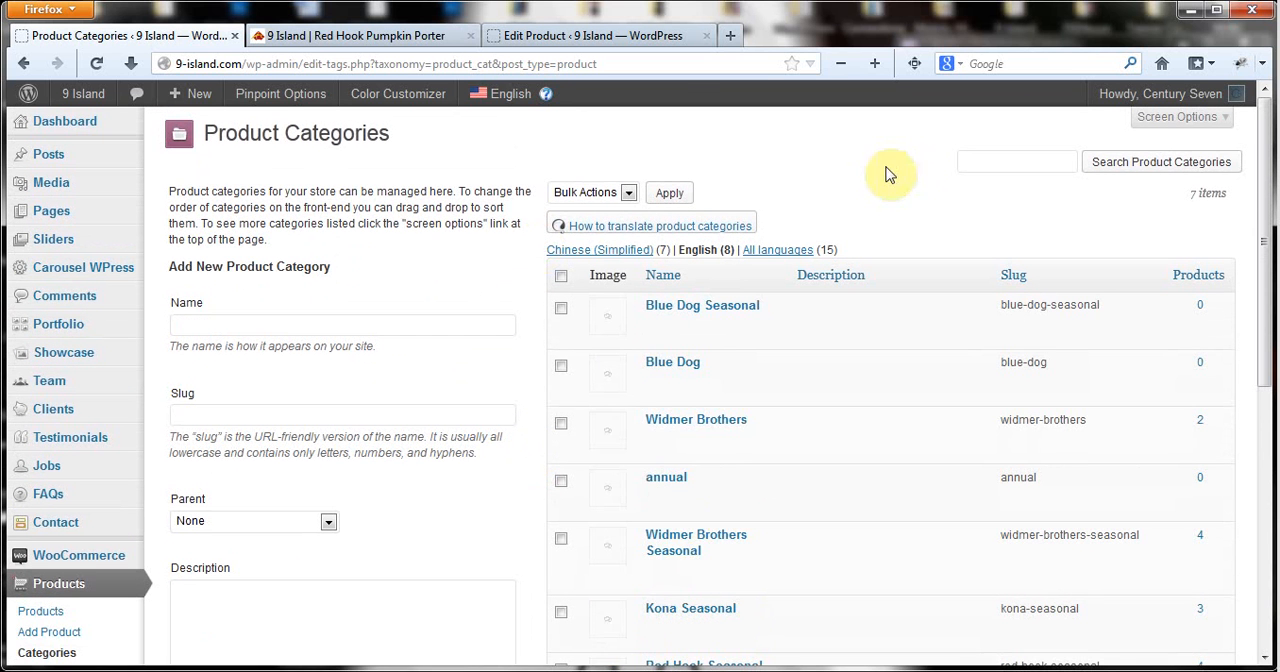
scroll(430, 245, "down", 4)
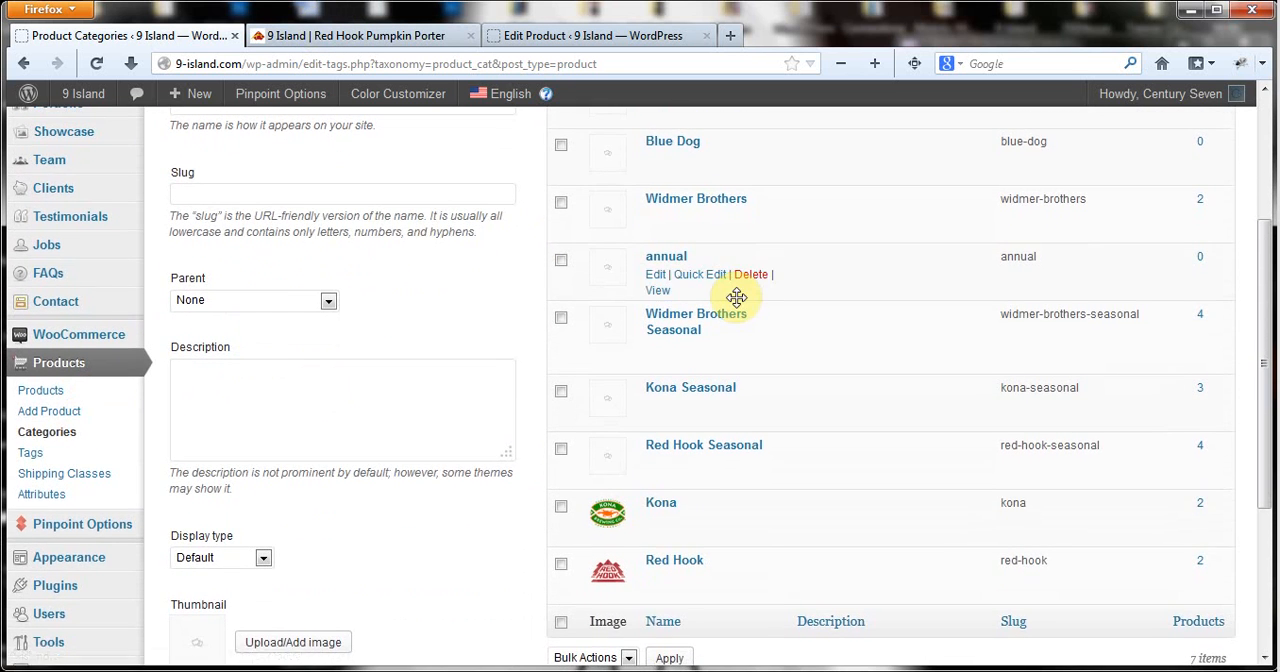
scroll(720, 270, "up", 1)
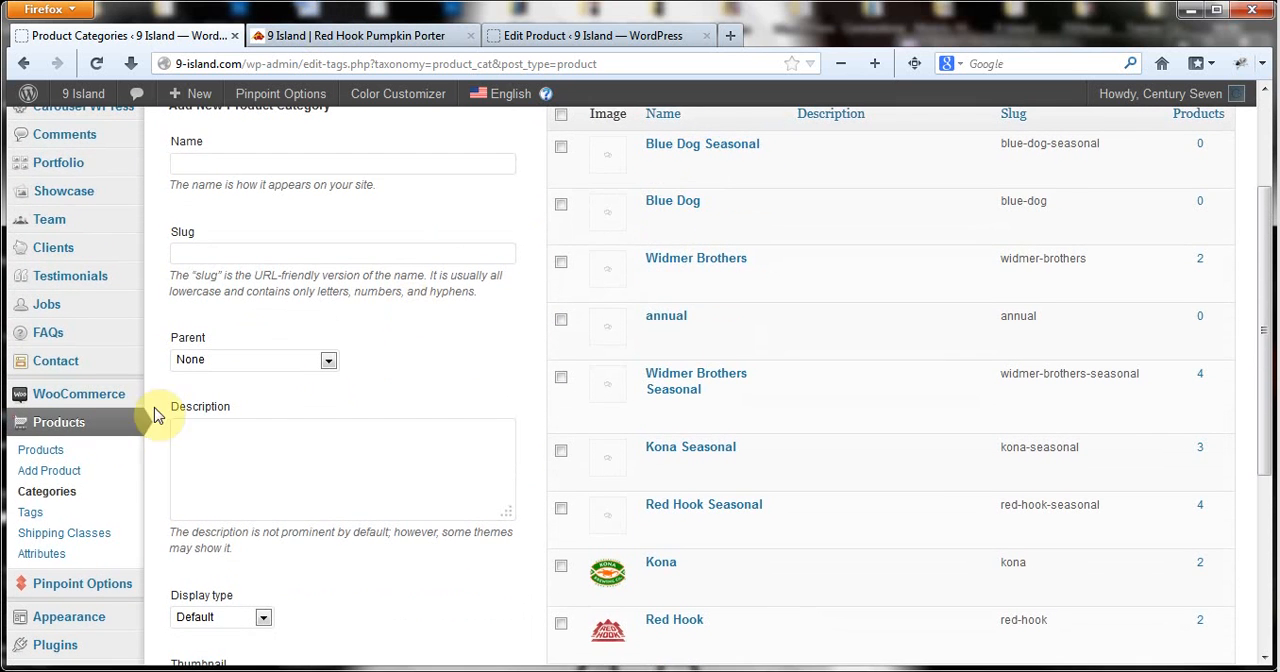
Start a new product and title it Blue Dog Green Collar, copying the name from BlueDogGreenCollar-ProductCopy.txt in Notepad++.
left_click(48, 470)
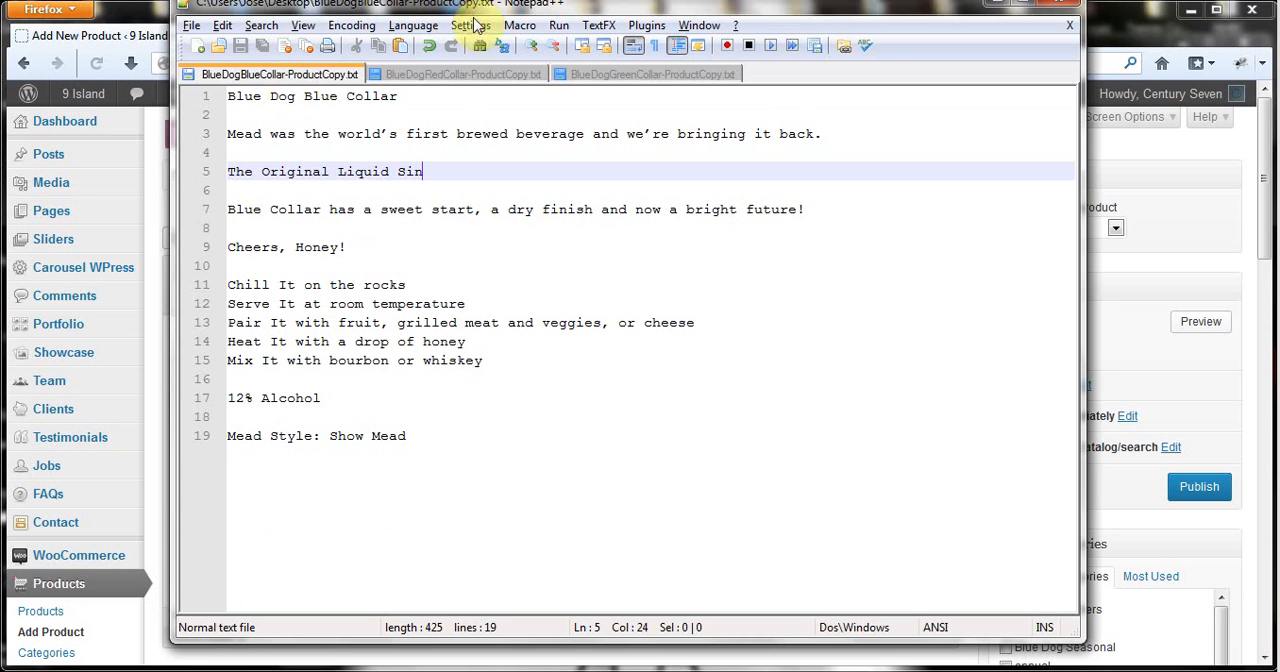
left_click(660, 75)
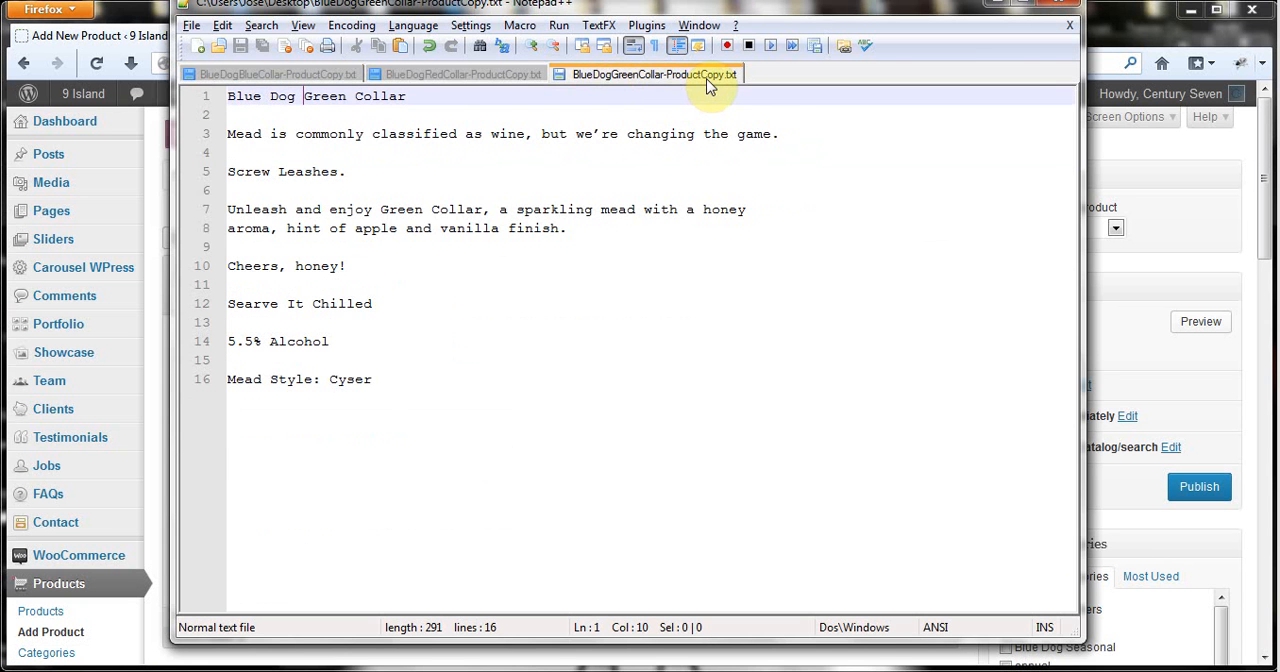
triple_click(328, 98)
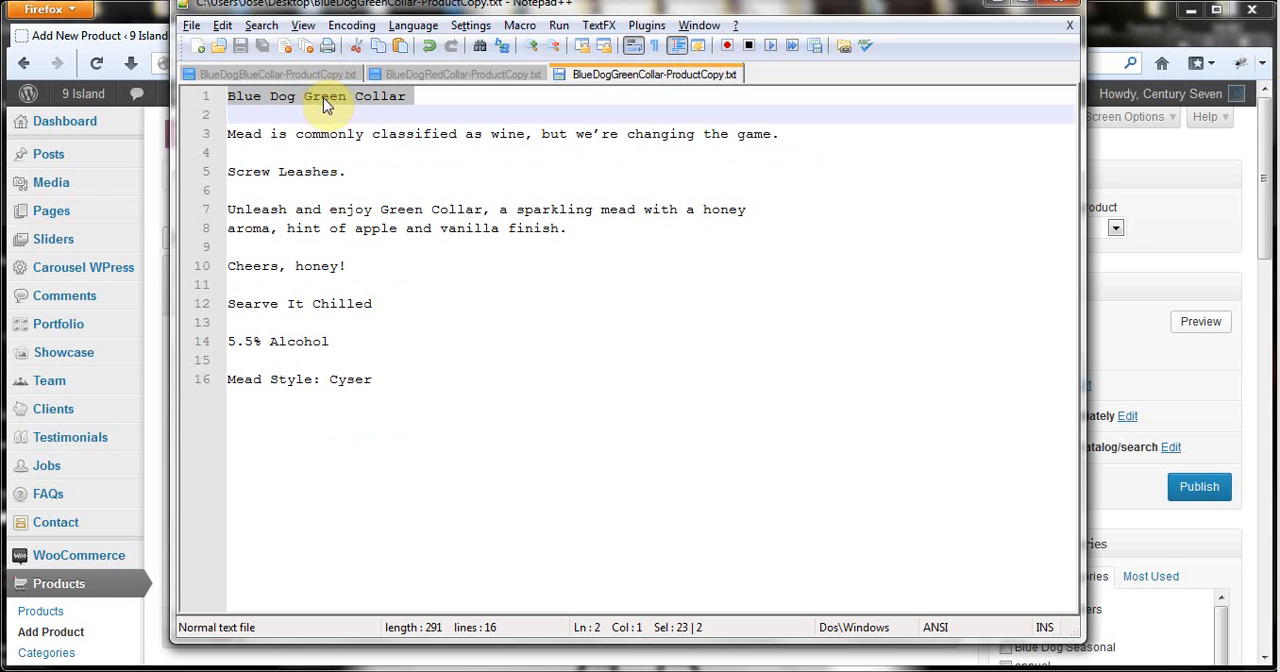
right_click(324, 98)
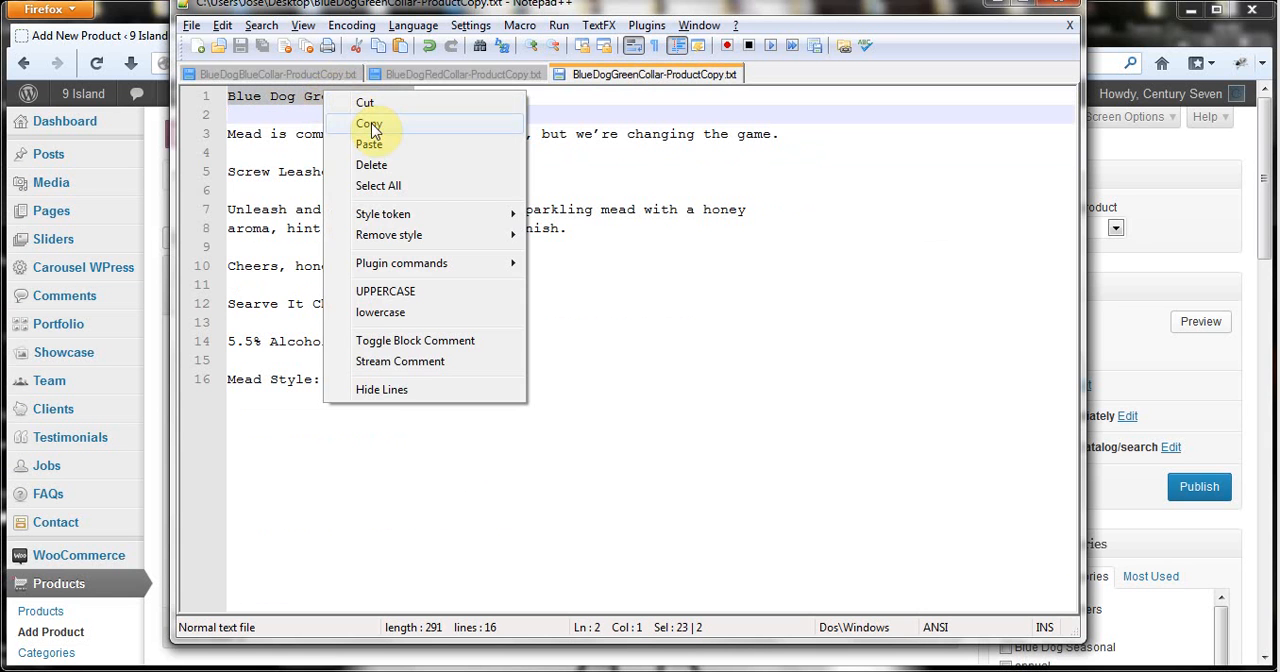
left_click(369, 124)
left_click(140, 22)
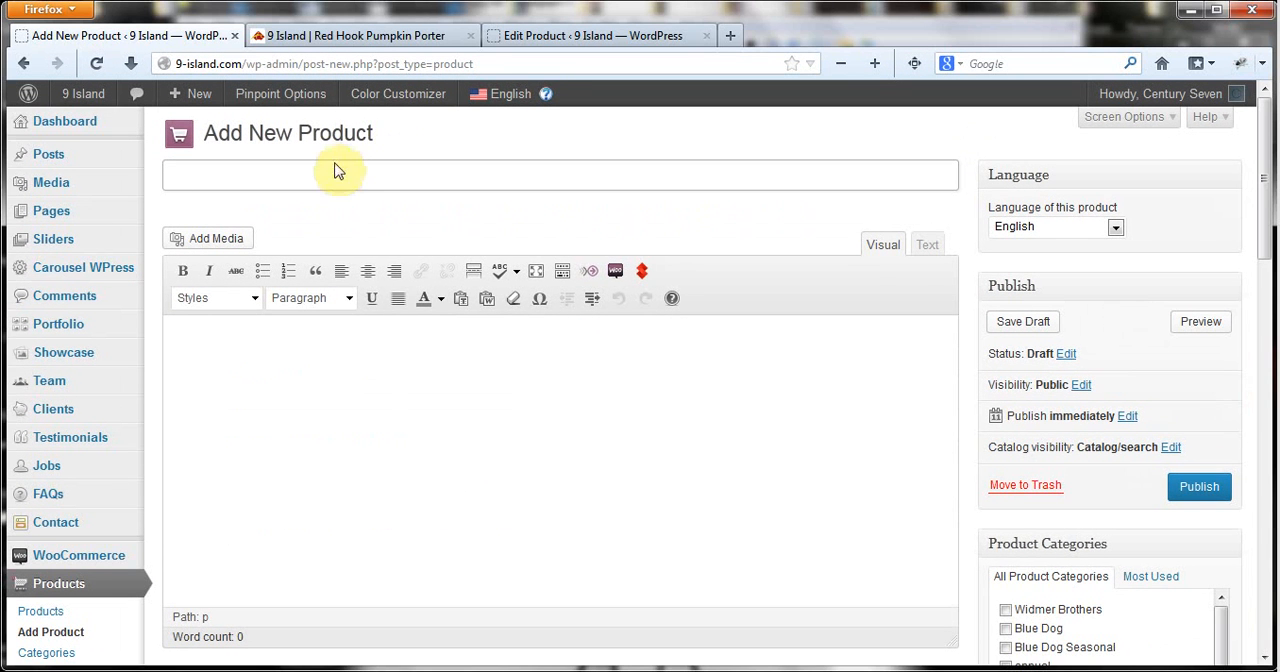
right_click(337, 172)
left_click(392, 248)
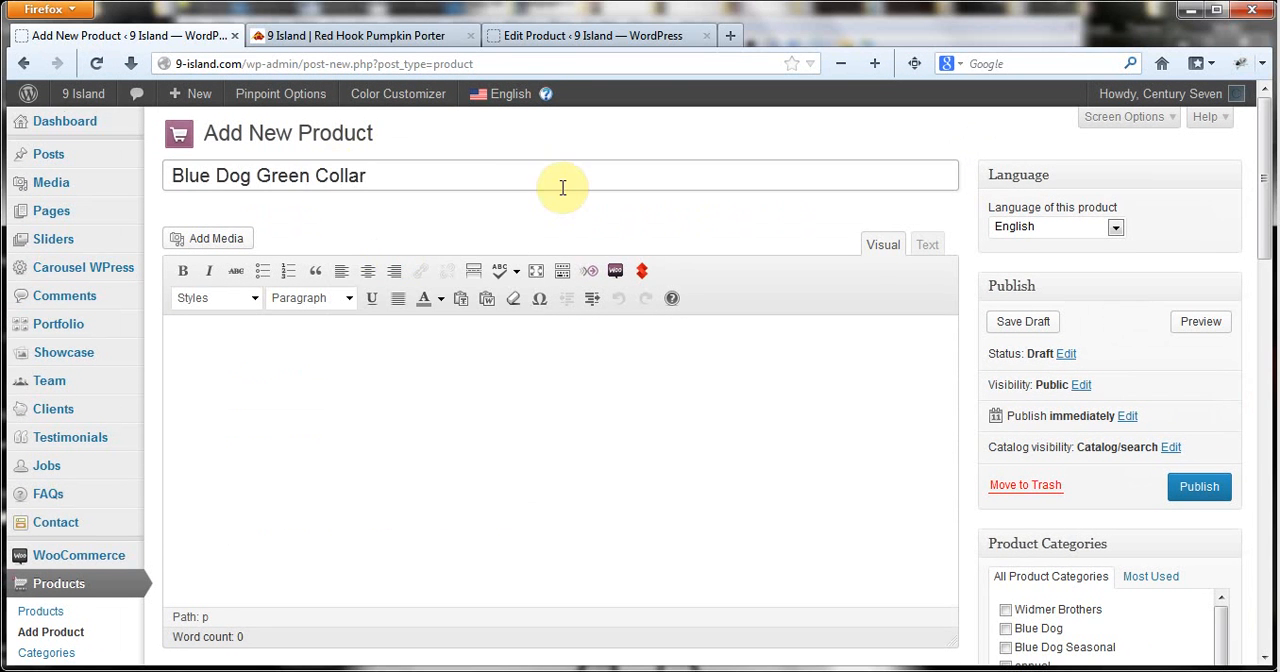
Locate the new product's short description field, switch to Notepad++, and select the Green Collar copy from "Mead is commonly classified" through "Mead Style: Cyser".
scroll(563, 194, "down", 1)
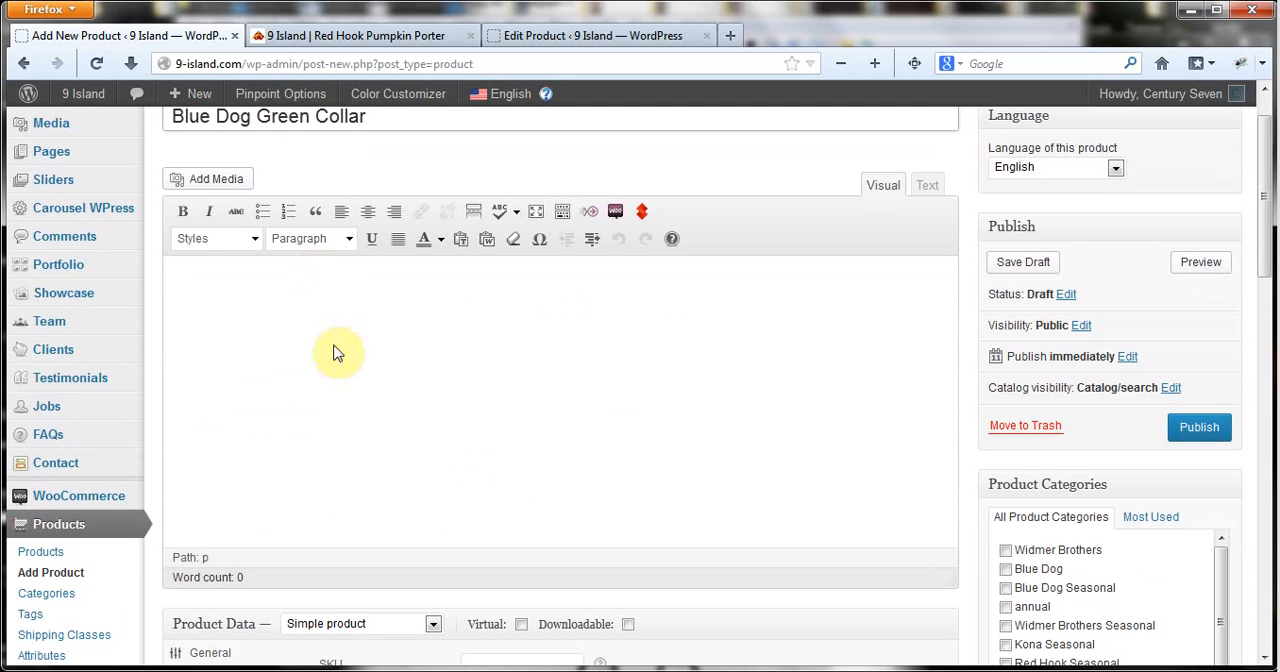
scroll(293, 370, "down", 5)
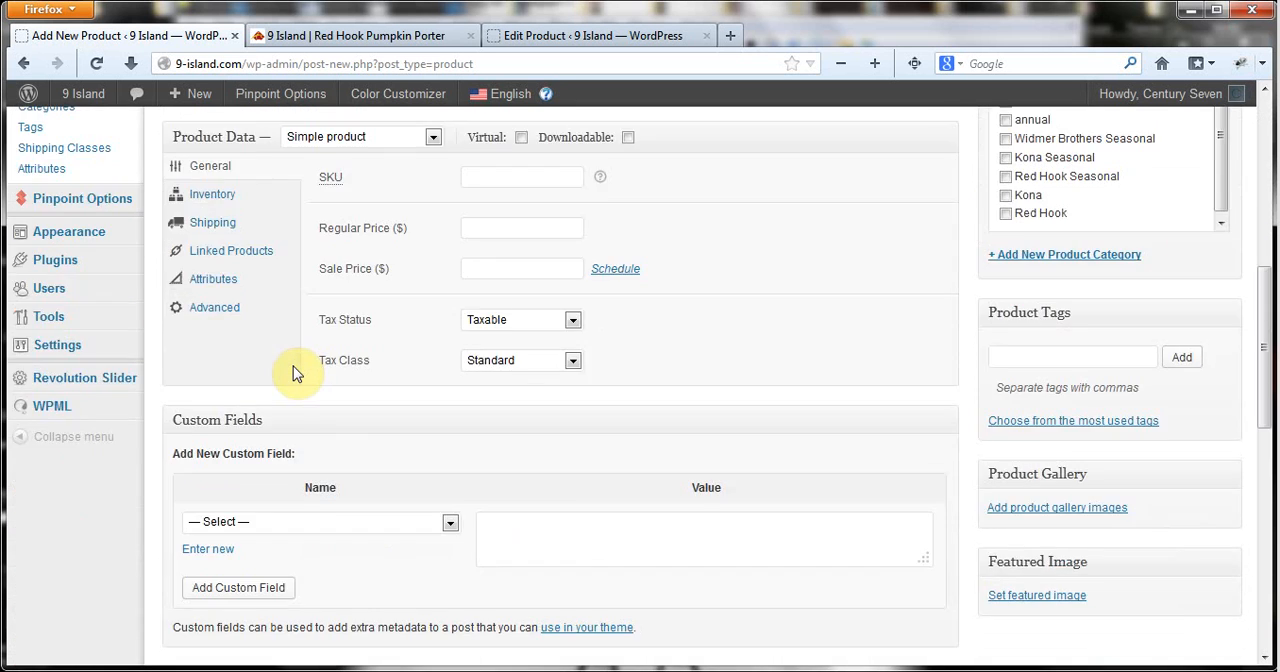
scroll(293, 370, "down", 5)
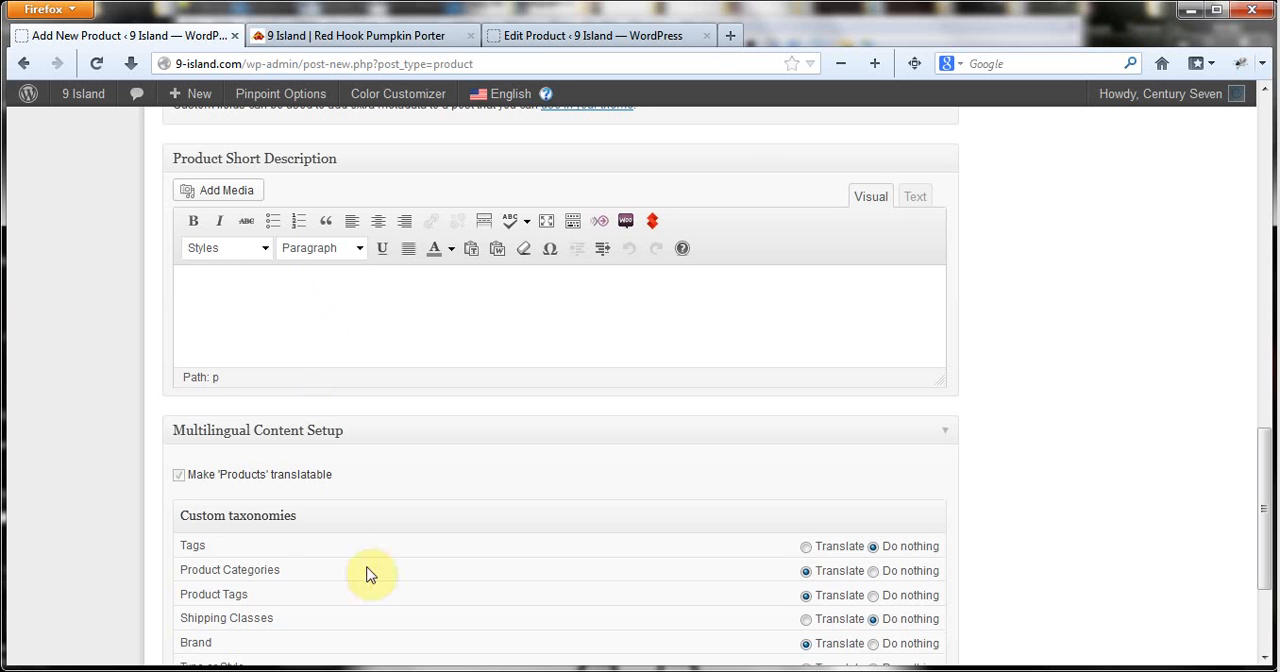
left_click(158, 664)
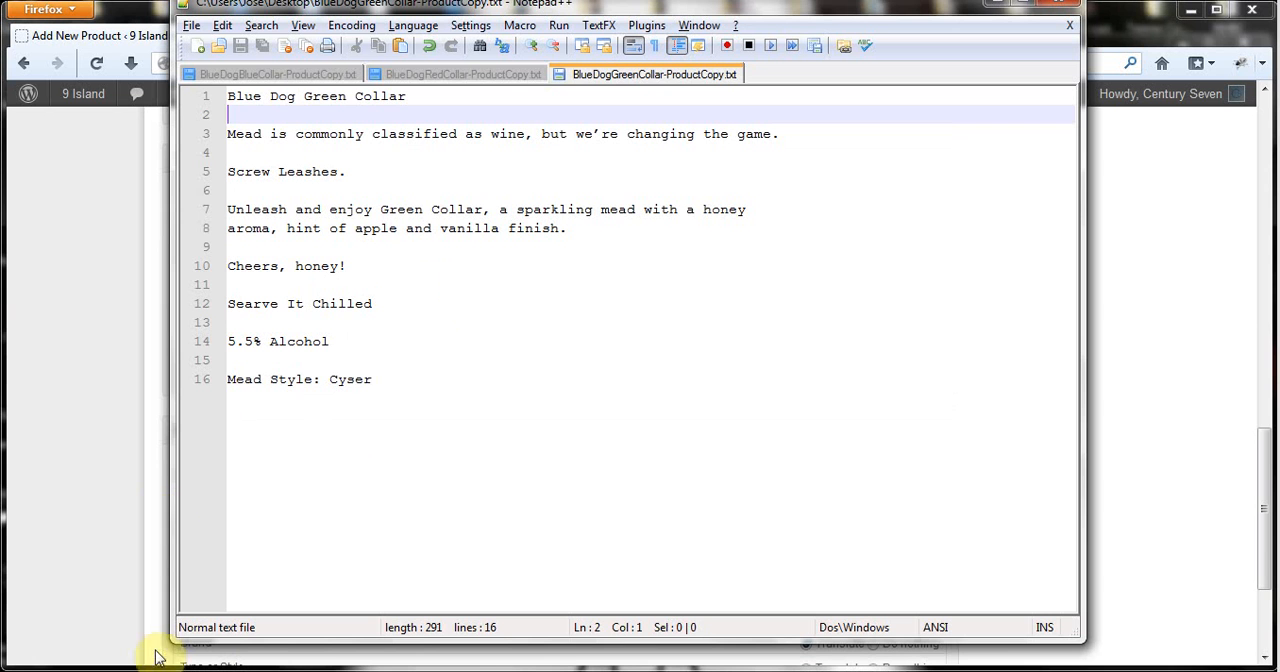
left_click(383, 379)
key("shift+Up")
key("shift+Up")
key("shift+Up")
key("shift+Up")
key("shift+Up")
key("shift+Up")
key("shift+Up")
key("shift+Up")
key("shift+Up")
key("shift+Up")
key("shift+Up")
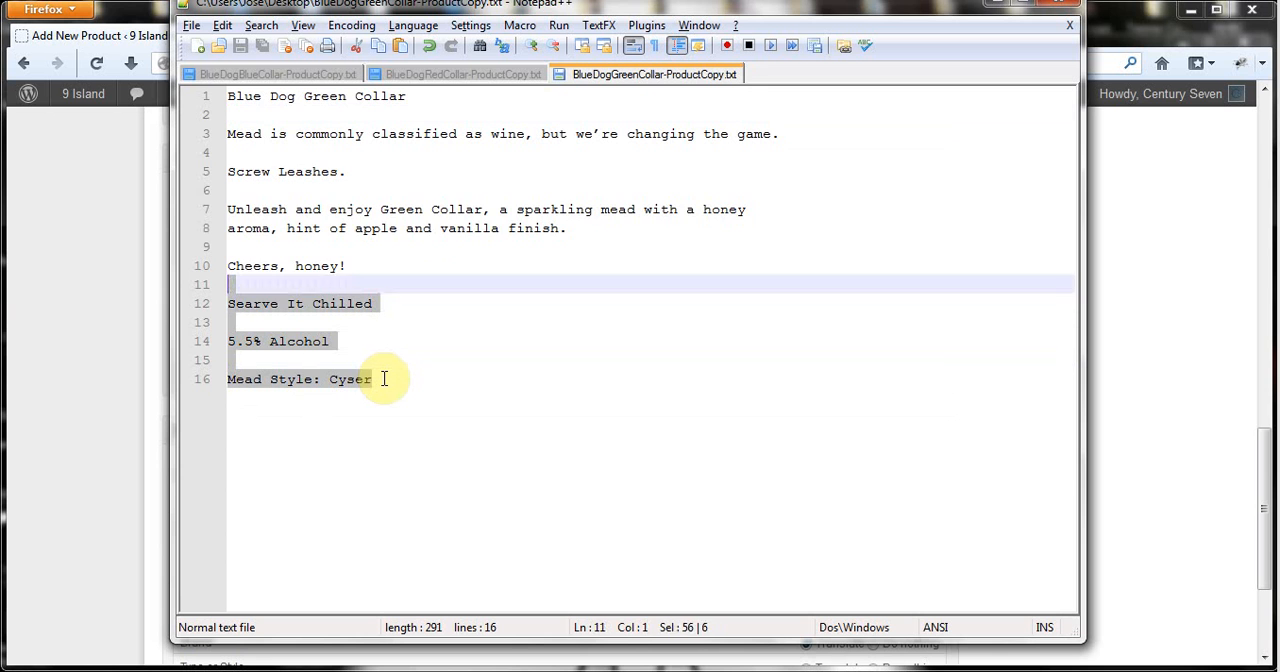
key("shift+Up")
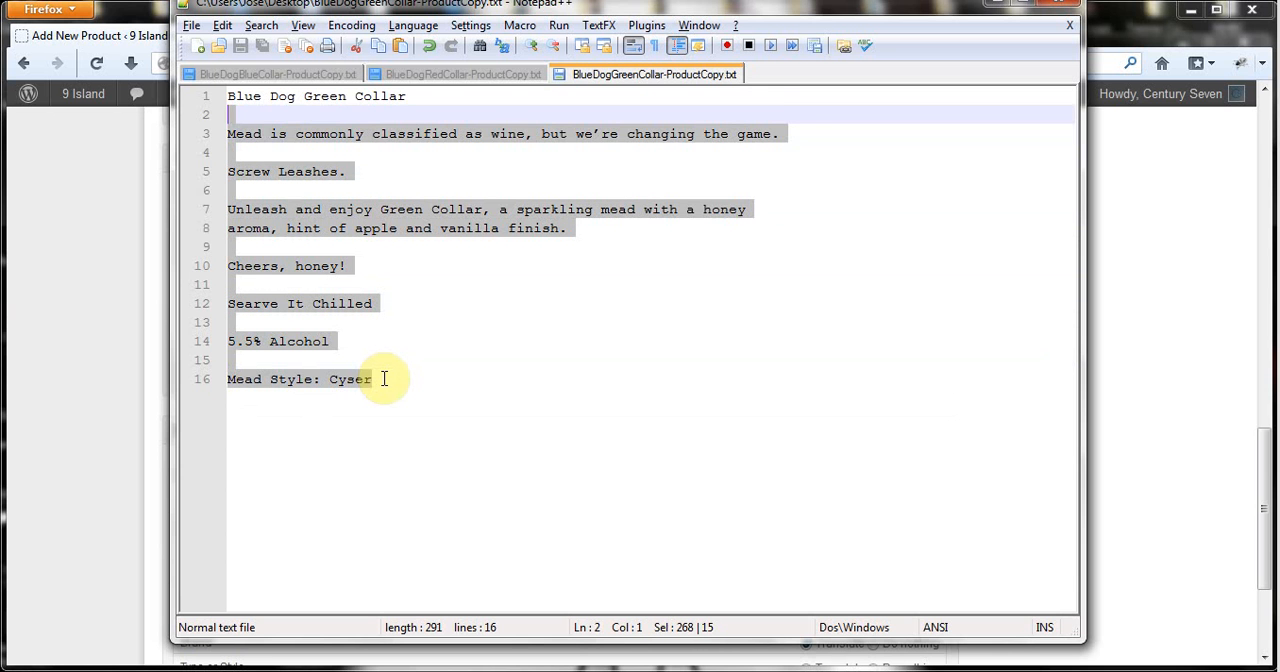
key("shift+Down")
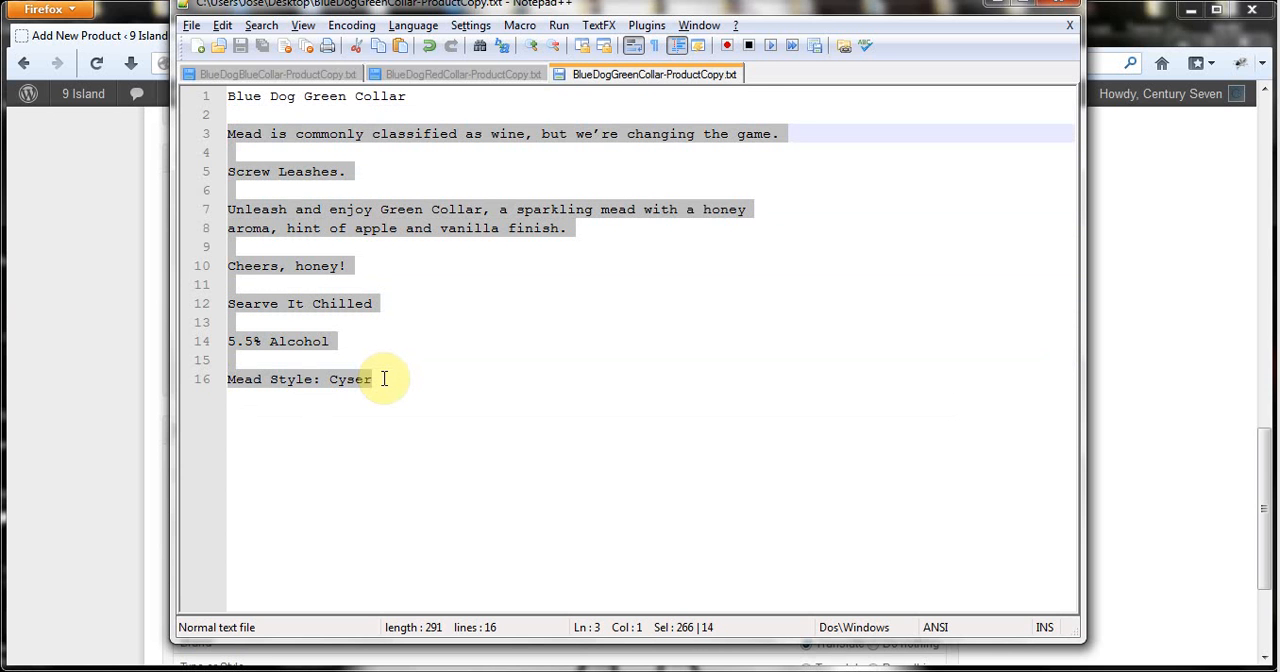
Switch back to Firefox, paste the Green Collar copy into the product short description, and enlarge the editor to show all of it.
key("alt+Tab")
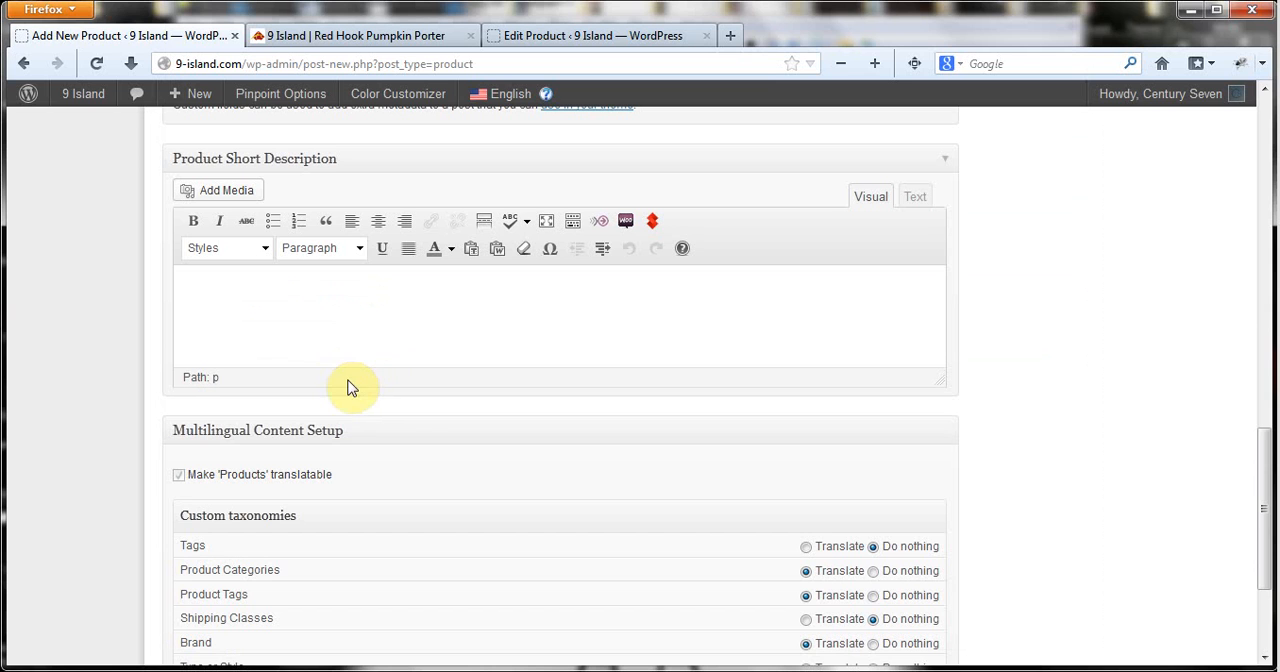
key("ctrl+v")
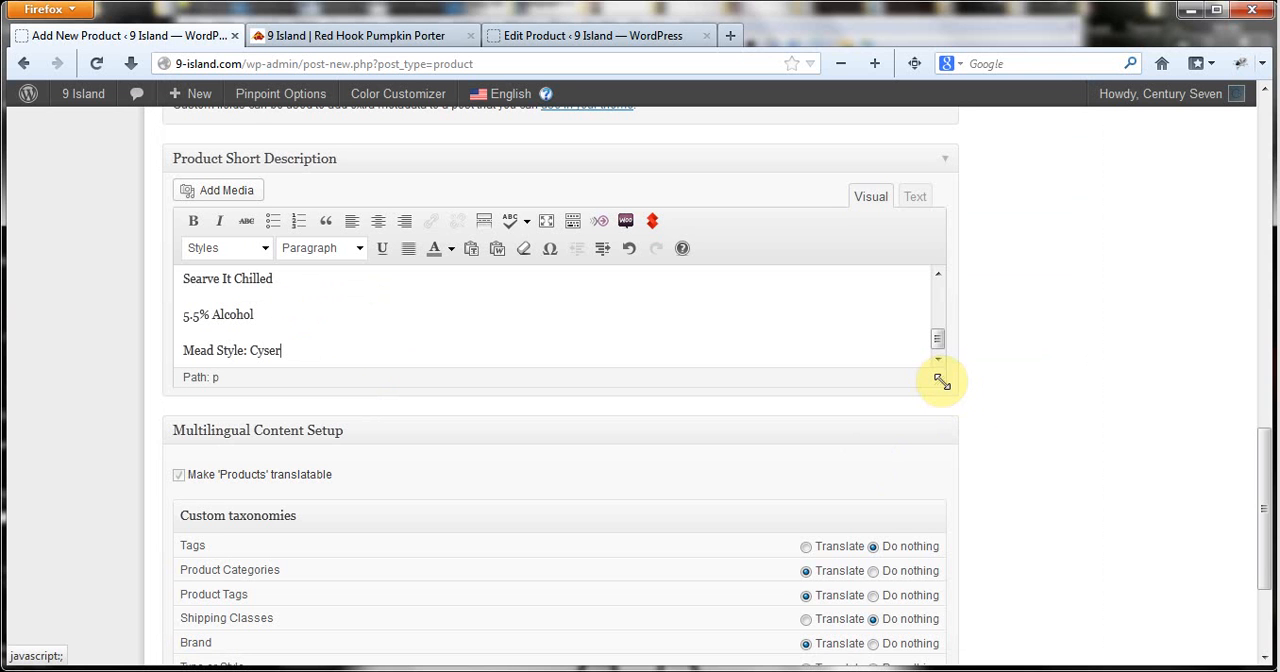
left_click_drag(942, 381, 947, 594)
scroll(526, 423, "up", 1)
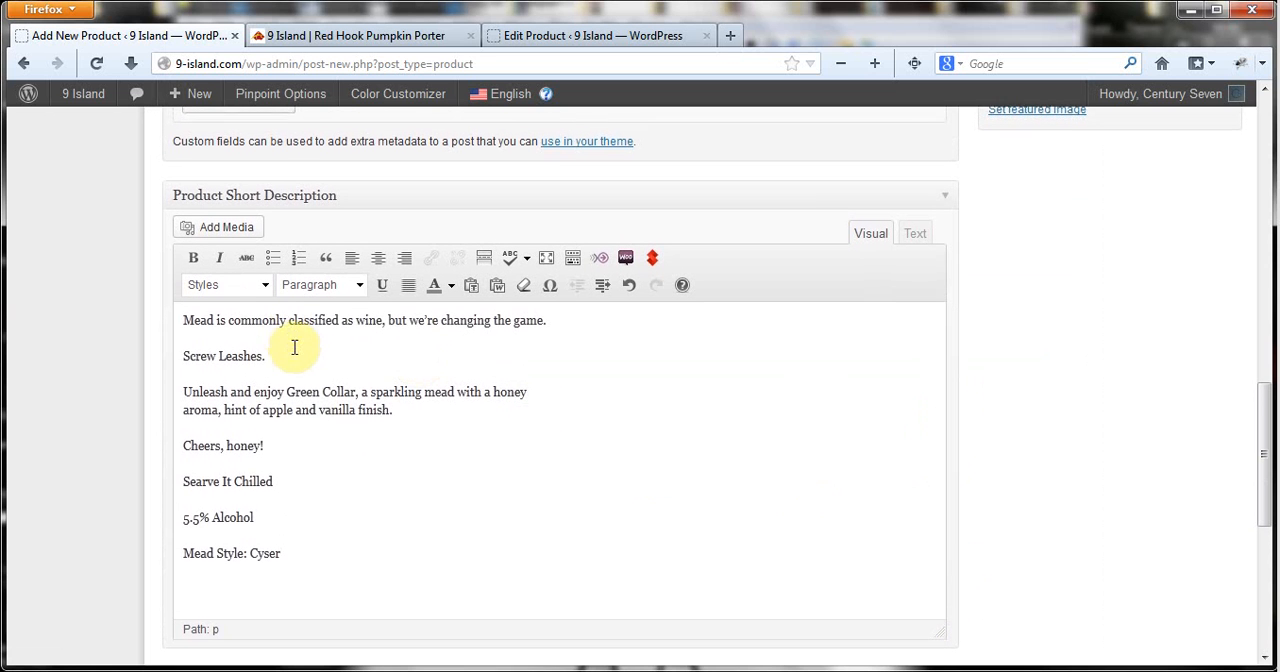
Try to format the short description's opening sentence as Heading 3.
triple_click(242, 322)
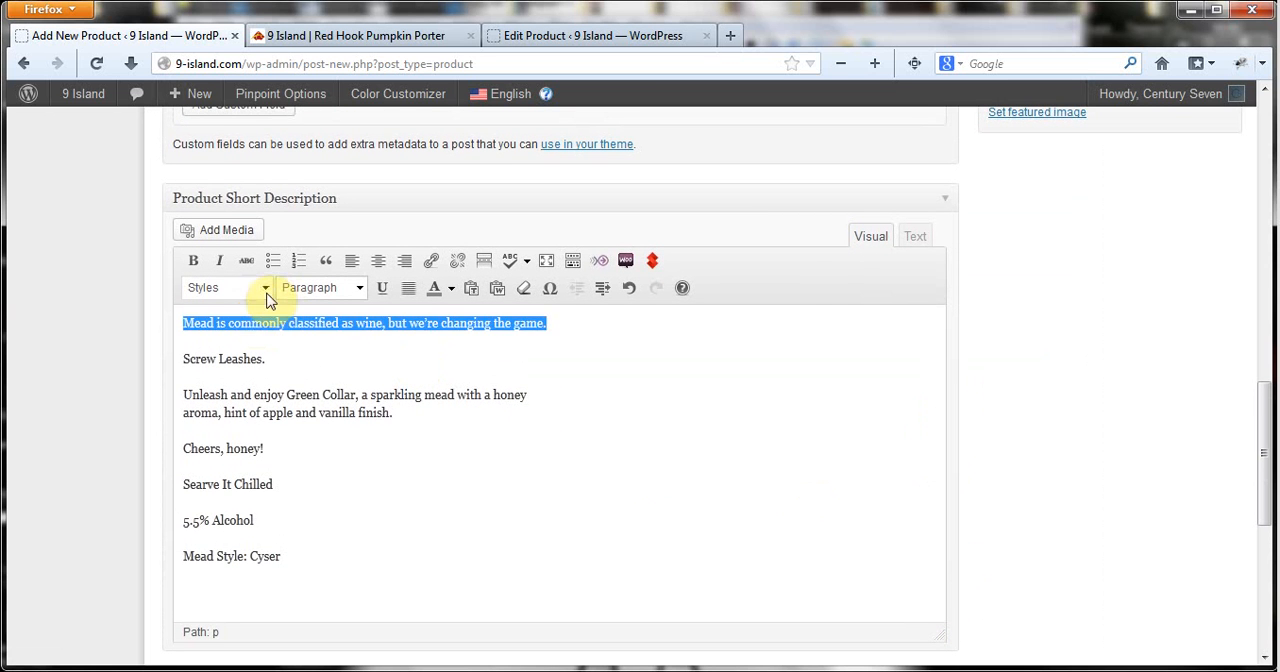
left_click(265, 287)
left_click(265, 287)
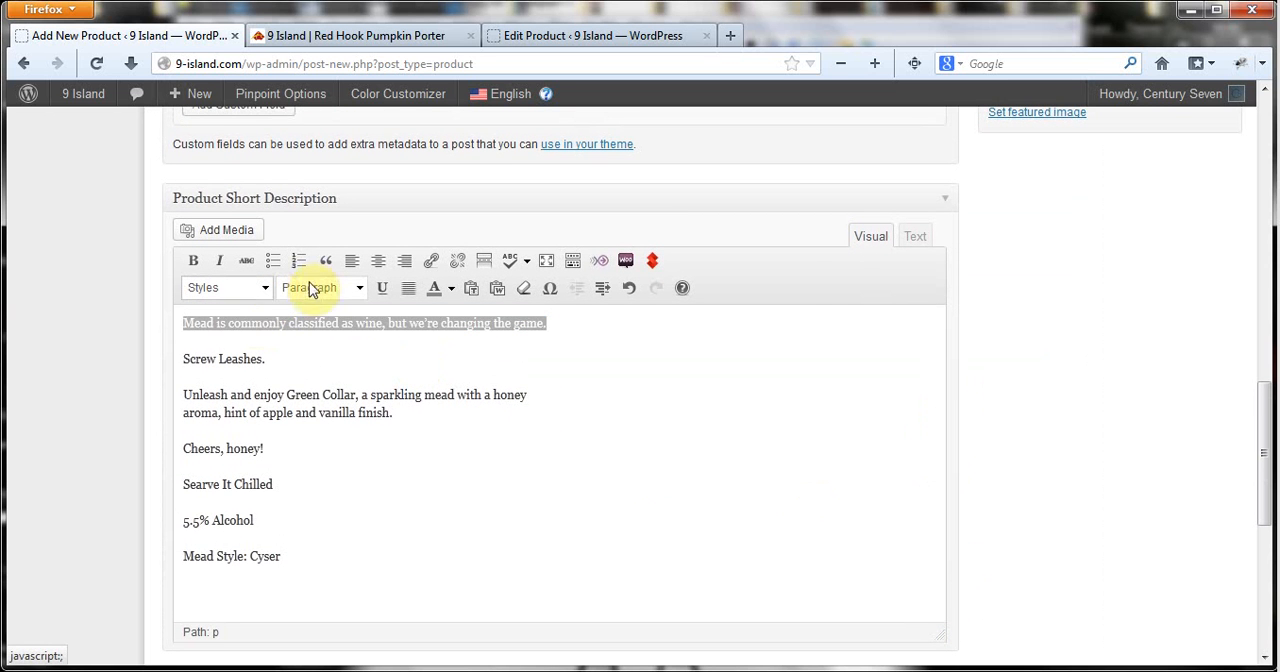
left_click(359, 289)
scroll(385, 390, "down", 1)
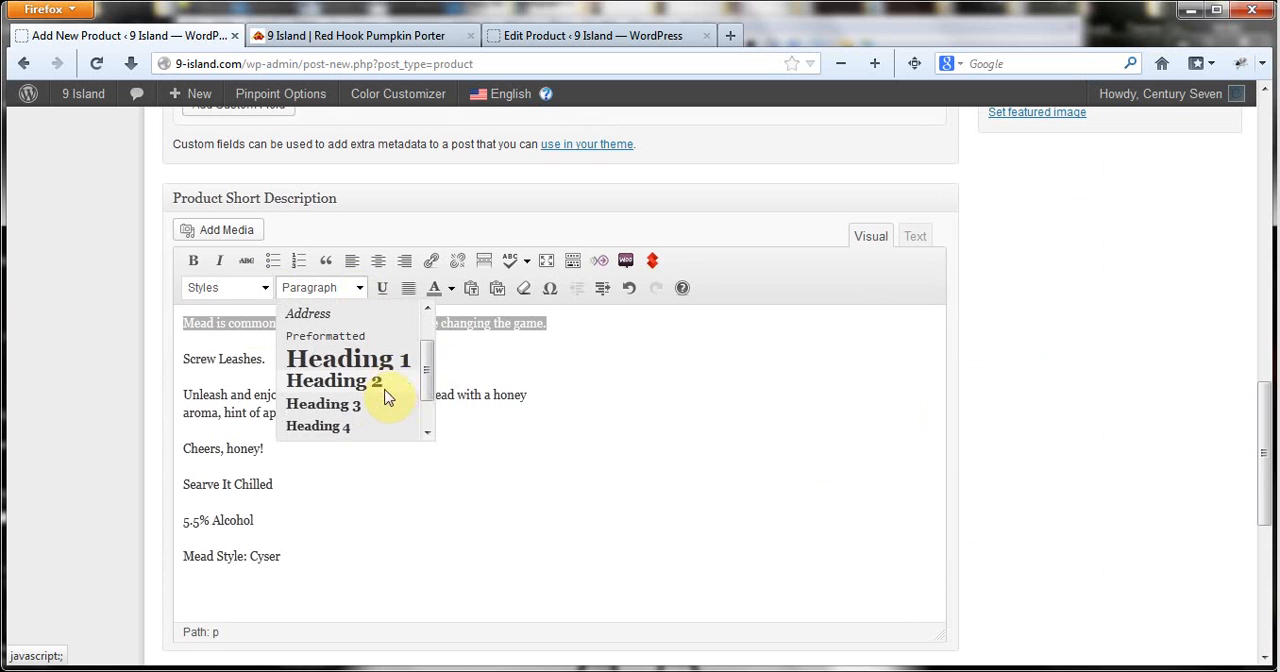
left_click(355, 408)
Split the short description's opening sentence into its own paragraph and format it as Heading 3.
left_click(561, 326)
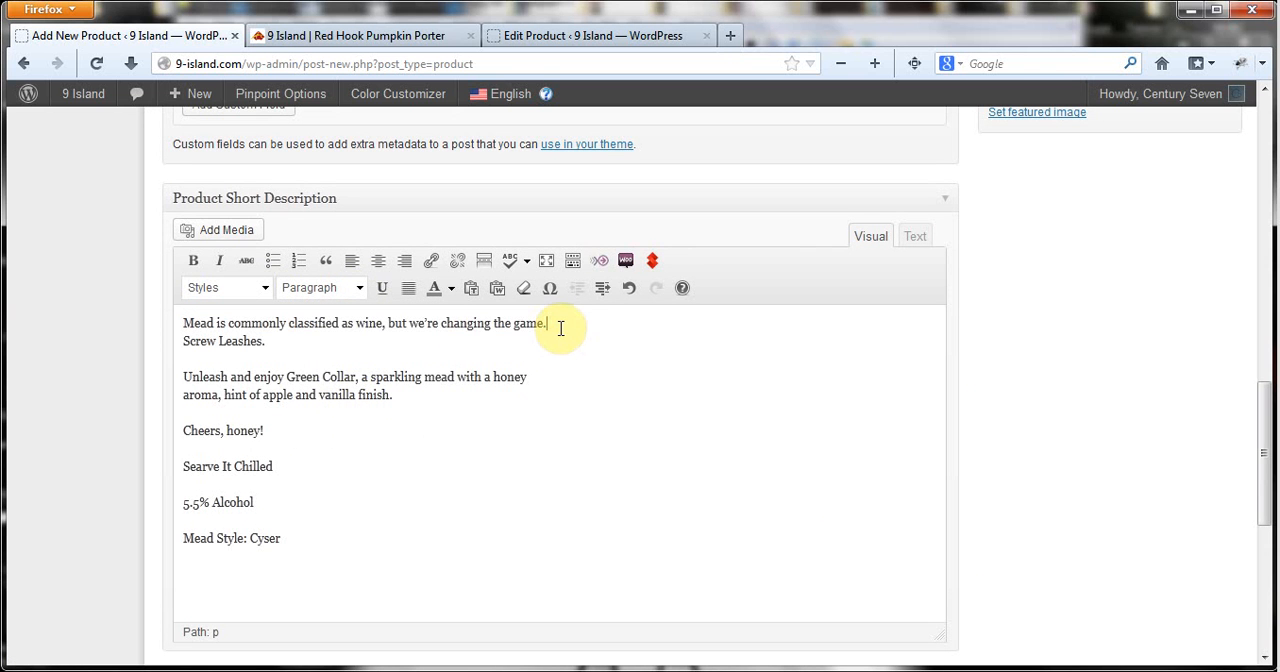
key("Return")
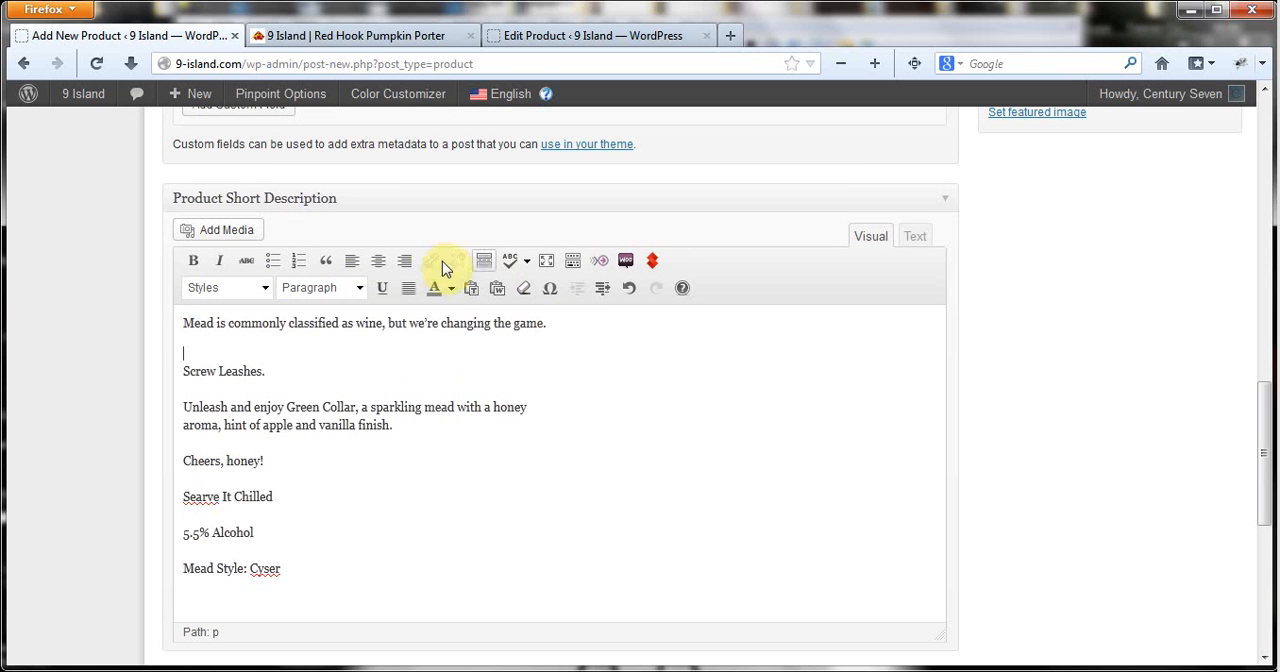
left_click(360, 288)
triple_click(210, 325)
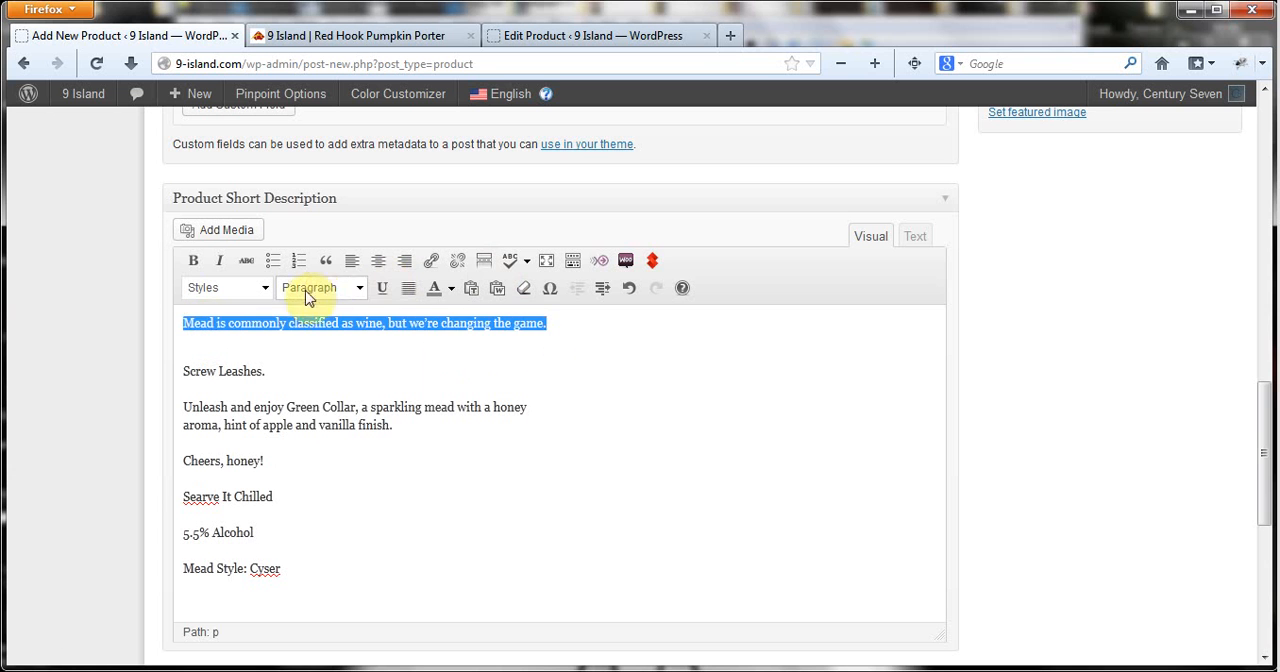
left_click(360, 288)
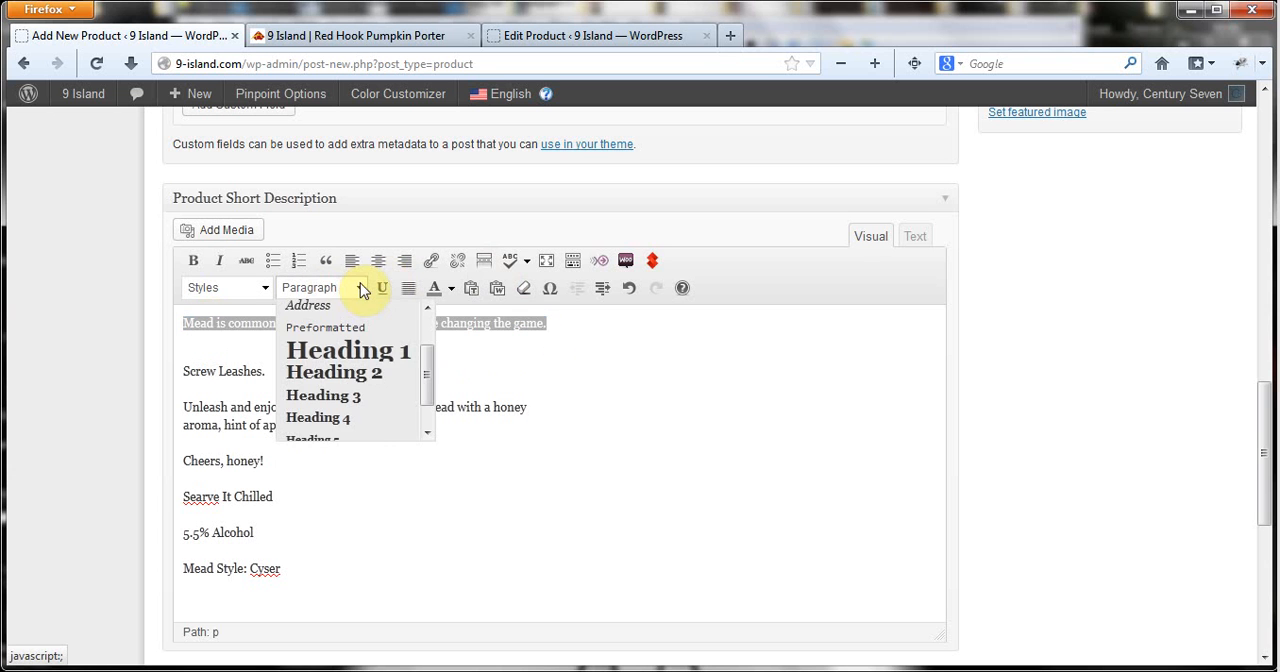
left_click(371, 397)
Remove the empty line below the heading and check the short description's HTML source before returning to the visual view.
left_click(209, 350)
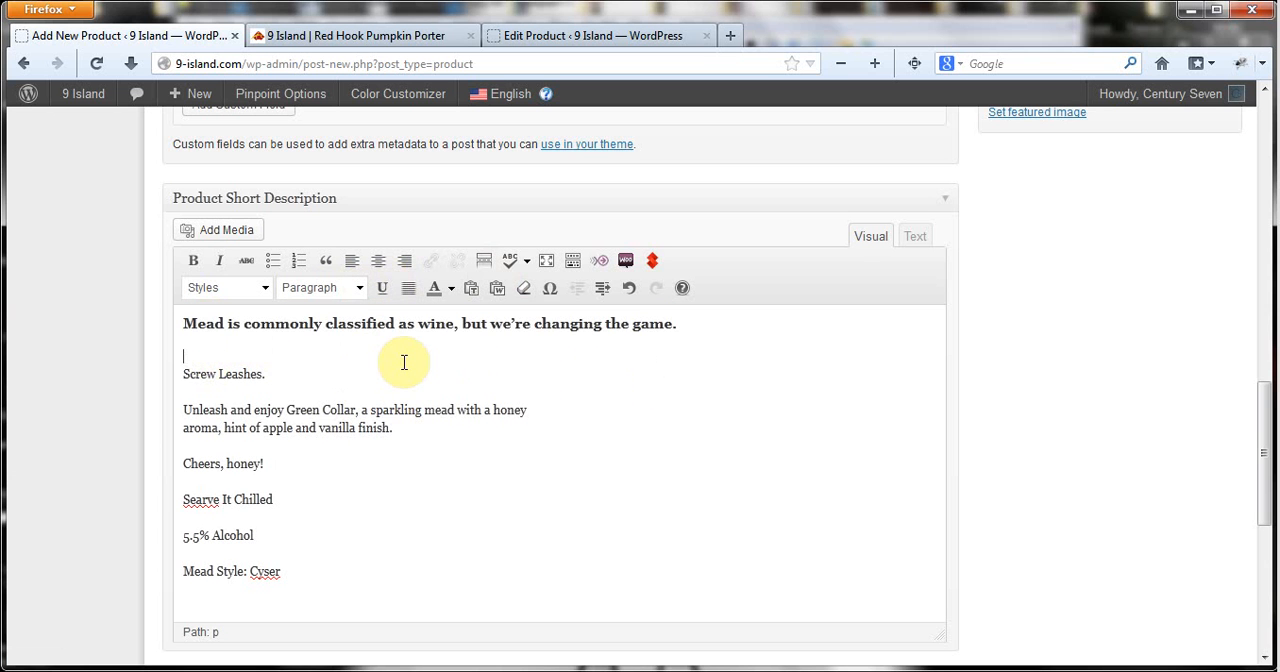
key("Delete")
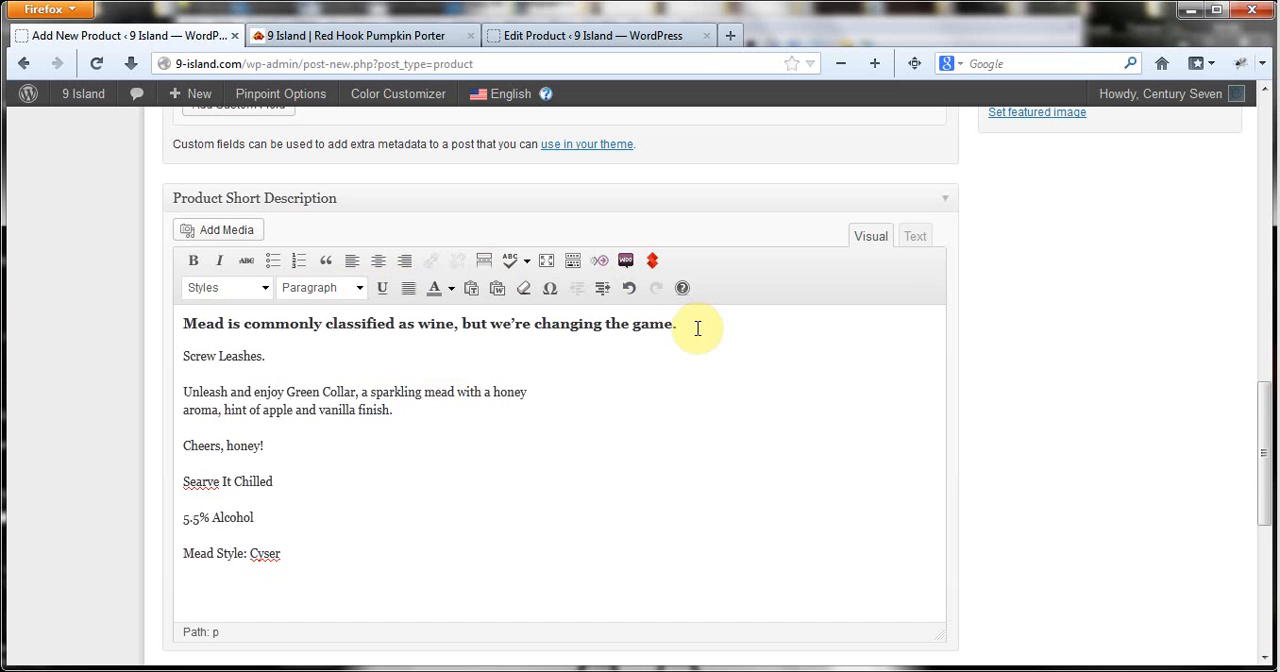
left_click(915, 236)
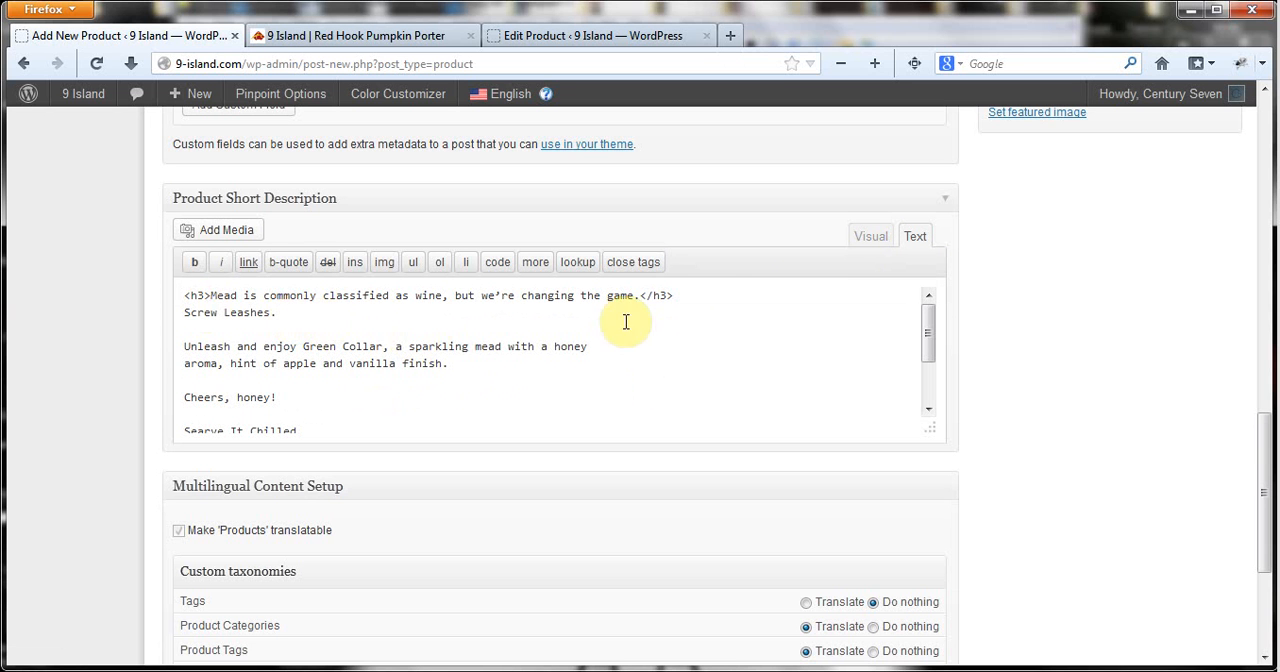
left_click(869, 236)
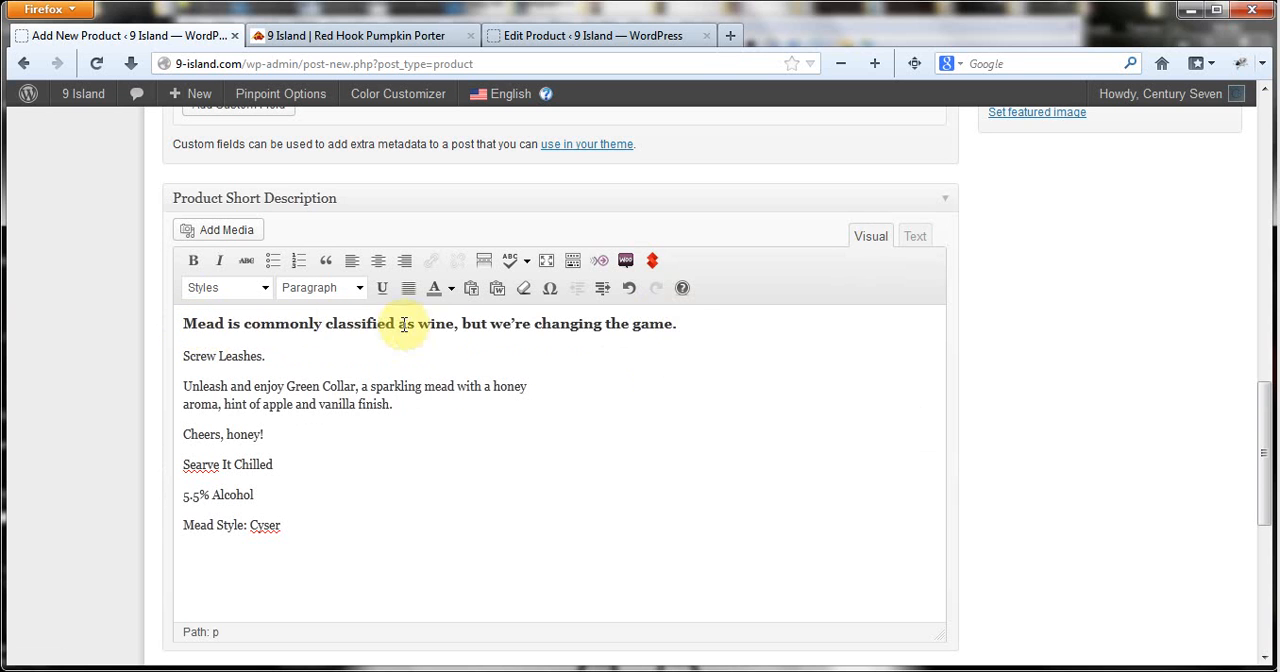
Format the "Screw Leashes.", "Unleash and enjoy Green Collar" and "Cheers, honey!" paragraphs of the short description as Heading 4.
left_click(684, 324)
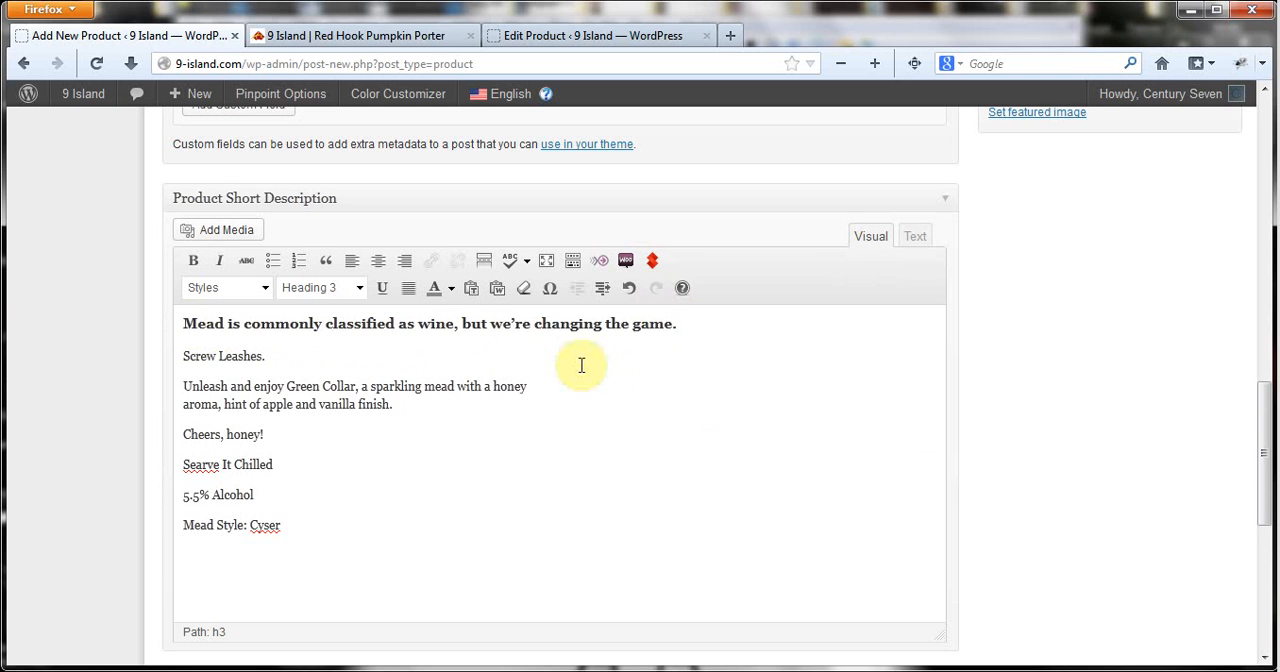
left_click_drag(184, 356, 266, 357)
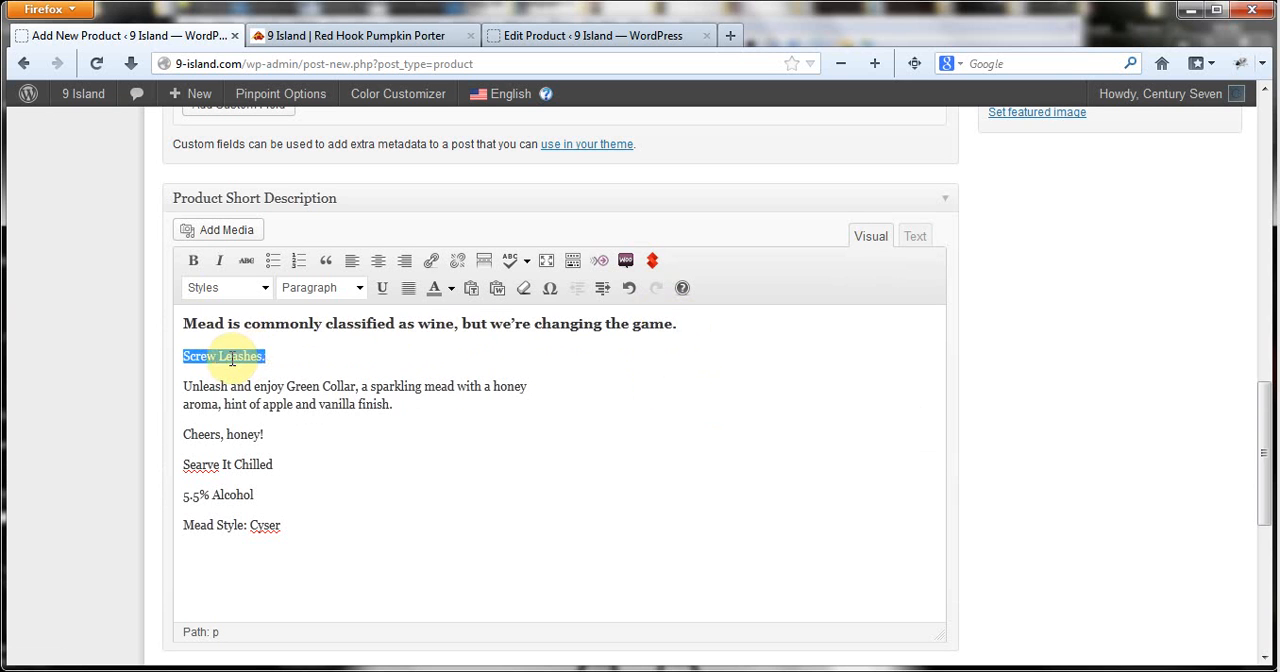
left_click(360, 289)
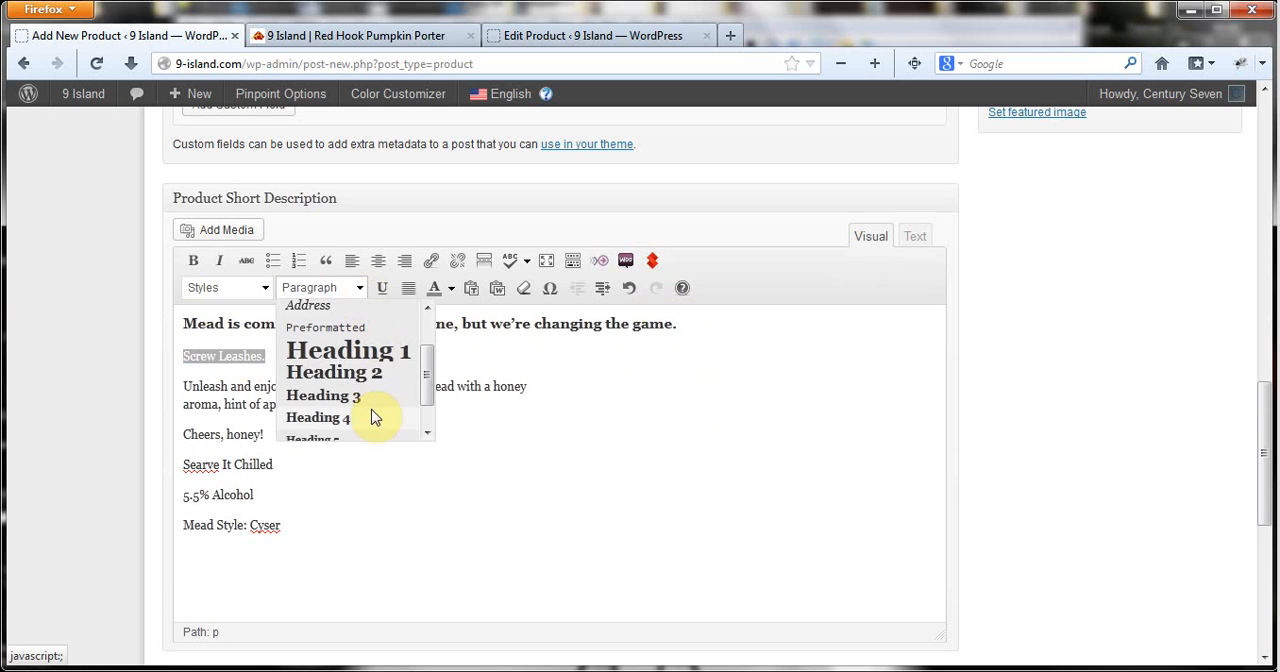
left_click(372, 417)
left_click_drag(407, 409, 181, 391)
left_click(357, 290)
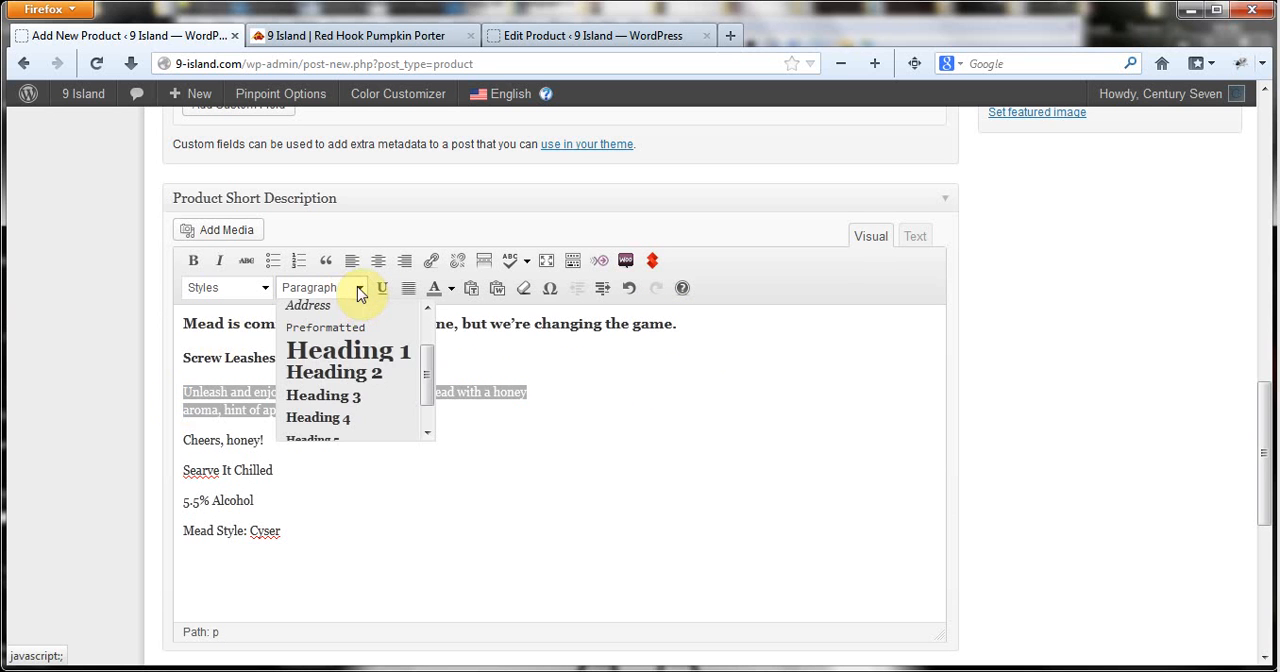
left_click(360, 418)
left_click_drag(320, 444, 177, 443)
left_click(358, 290)
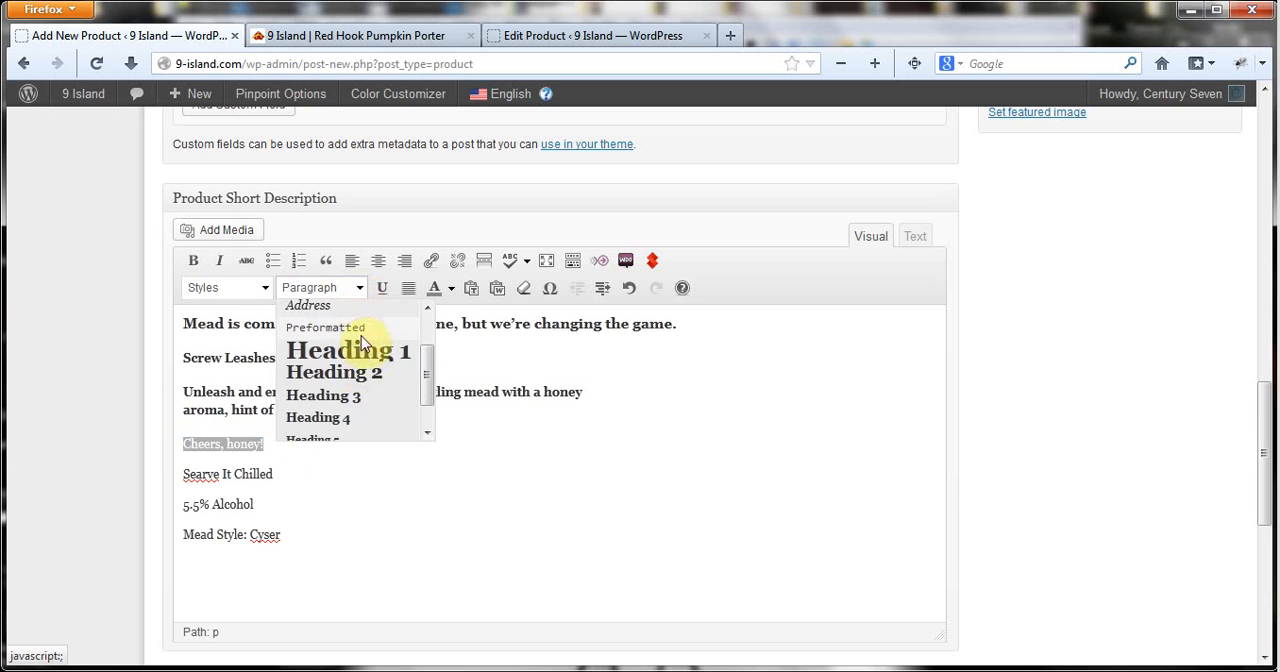
left_click(357, 420)
Make the short description's last three lines bold, from the serving note through the alcohol content to the mead style.
scroll(406, 468, "down", 1)
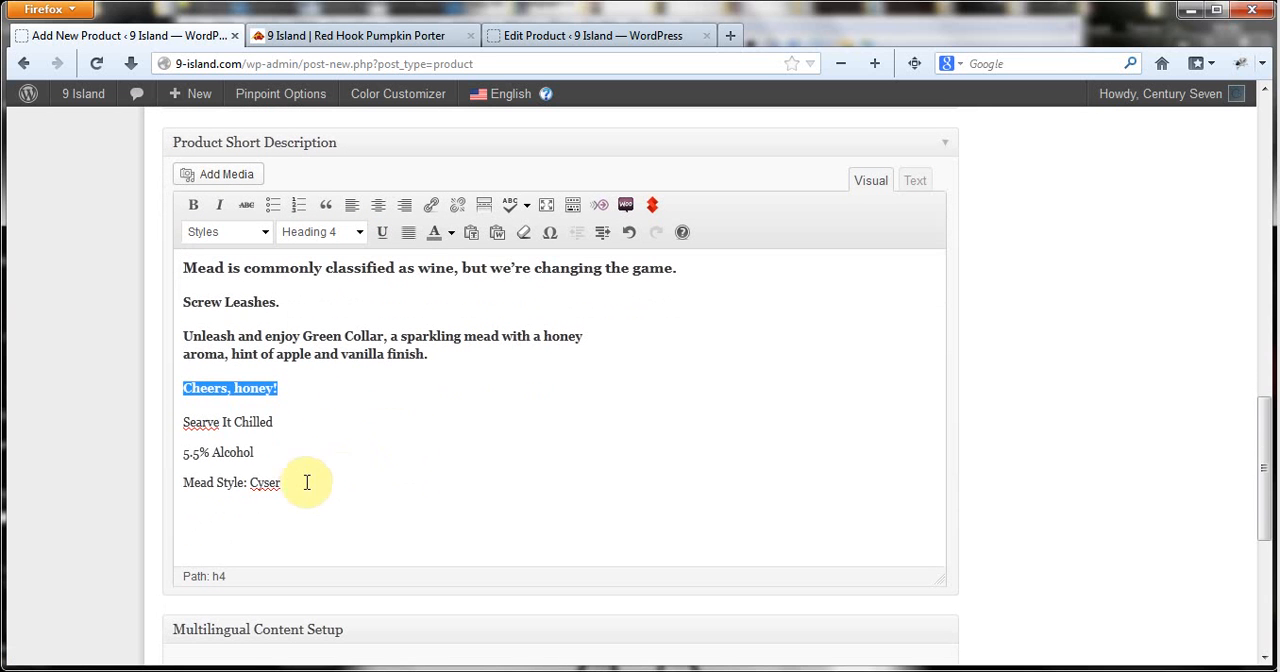
left_click_drag(300, 483, 174, 426)
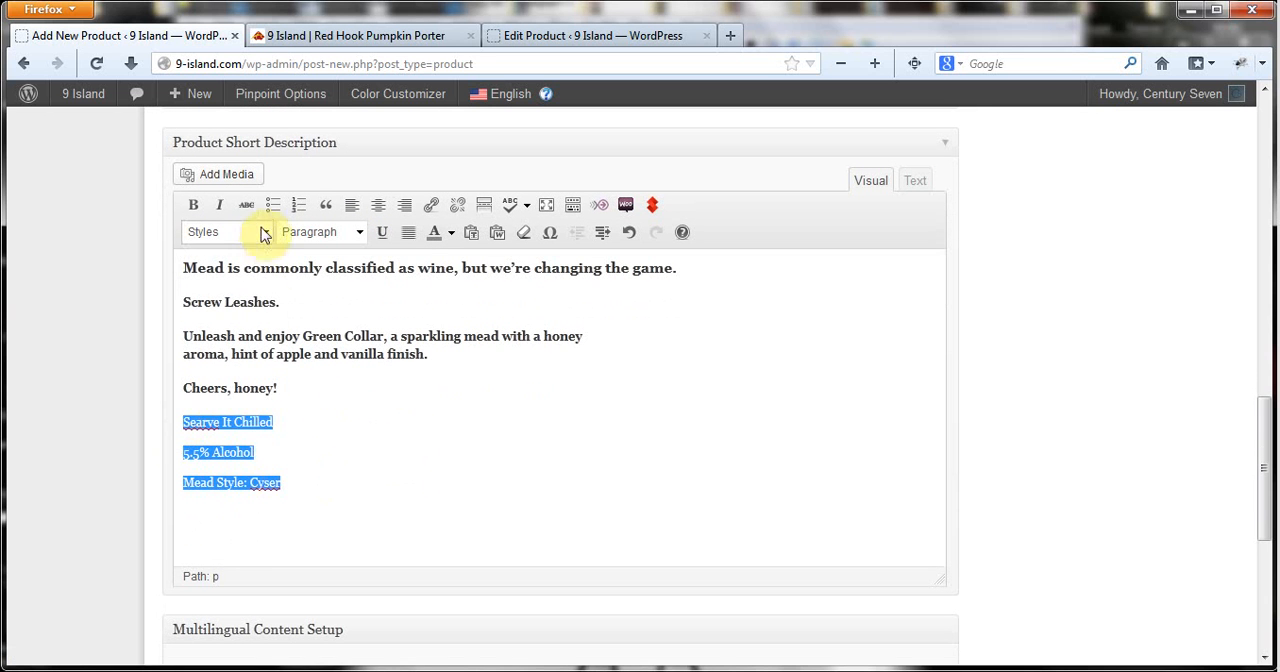
left_click(194, 206)
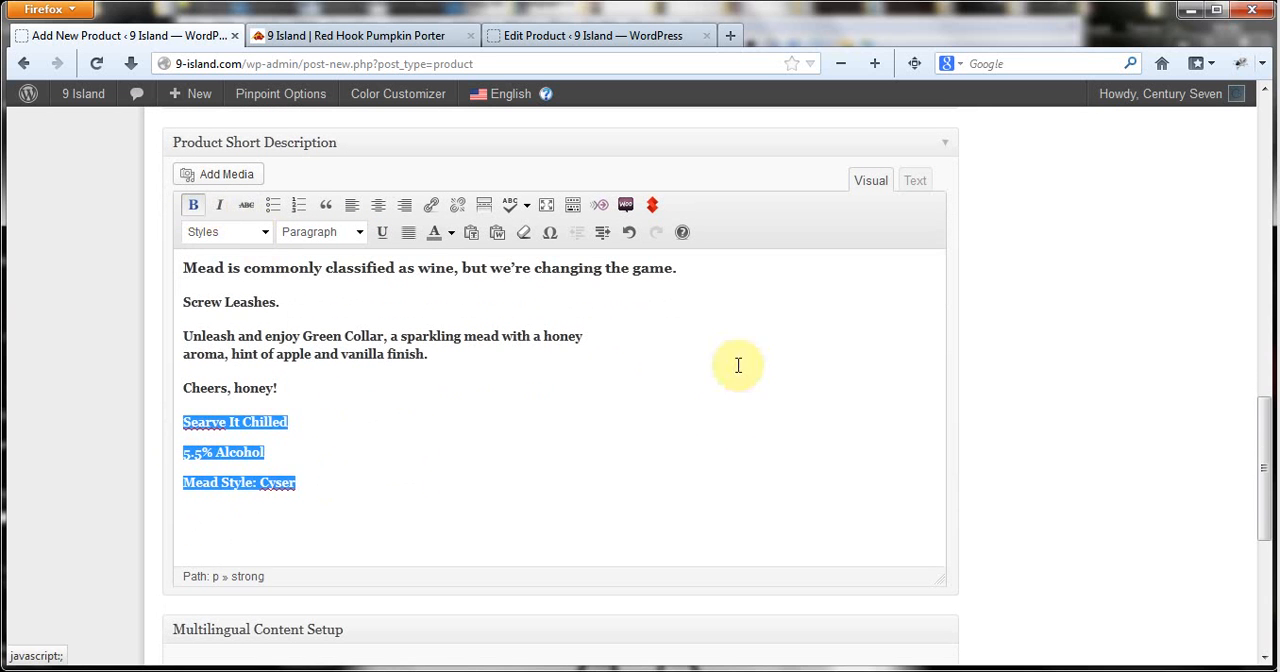
left_click(738, 436)
Start uploading a new file as the product's featured image and open the file chooser.
scroll(843, 425, "up", 7)
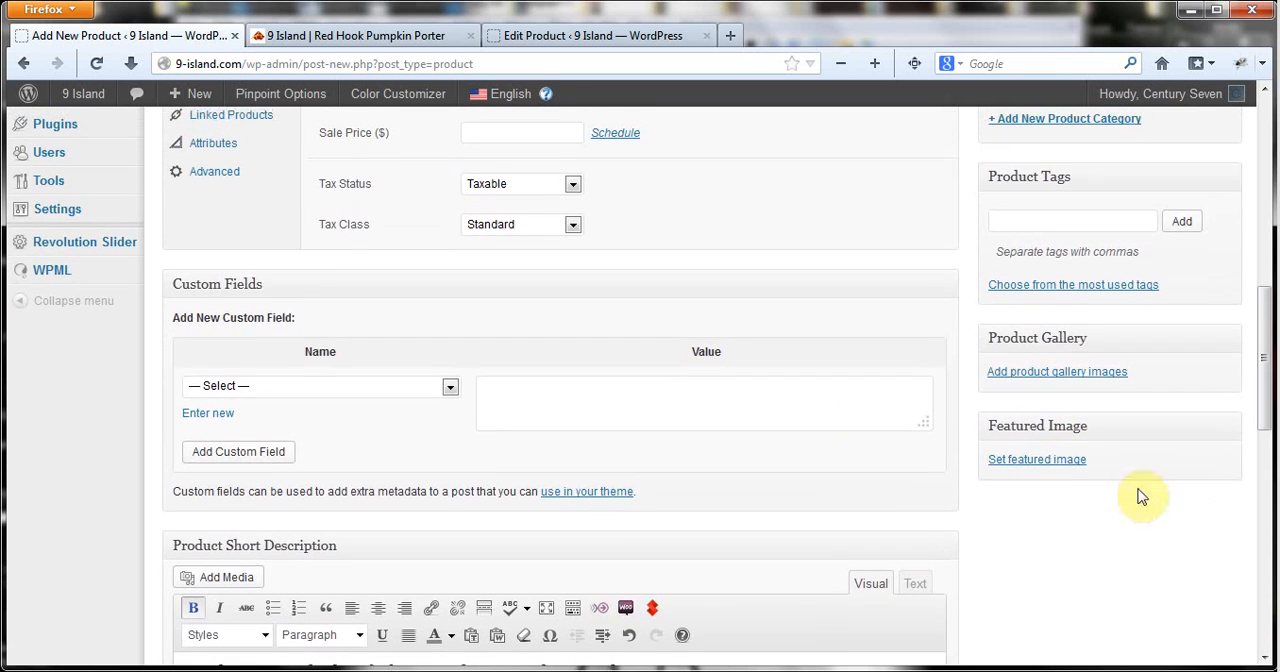
left_click(1034, 468)
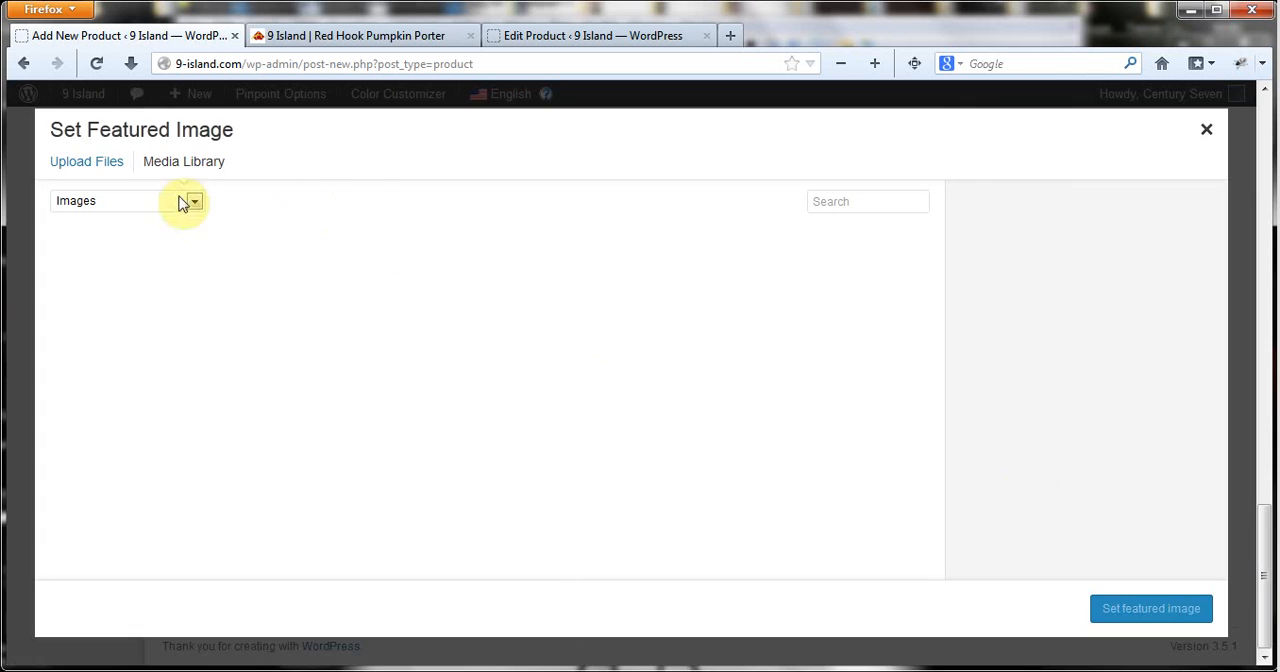
left_click(92, 163)
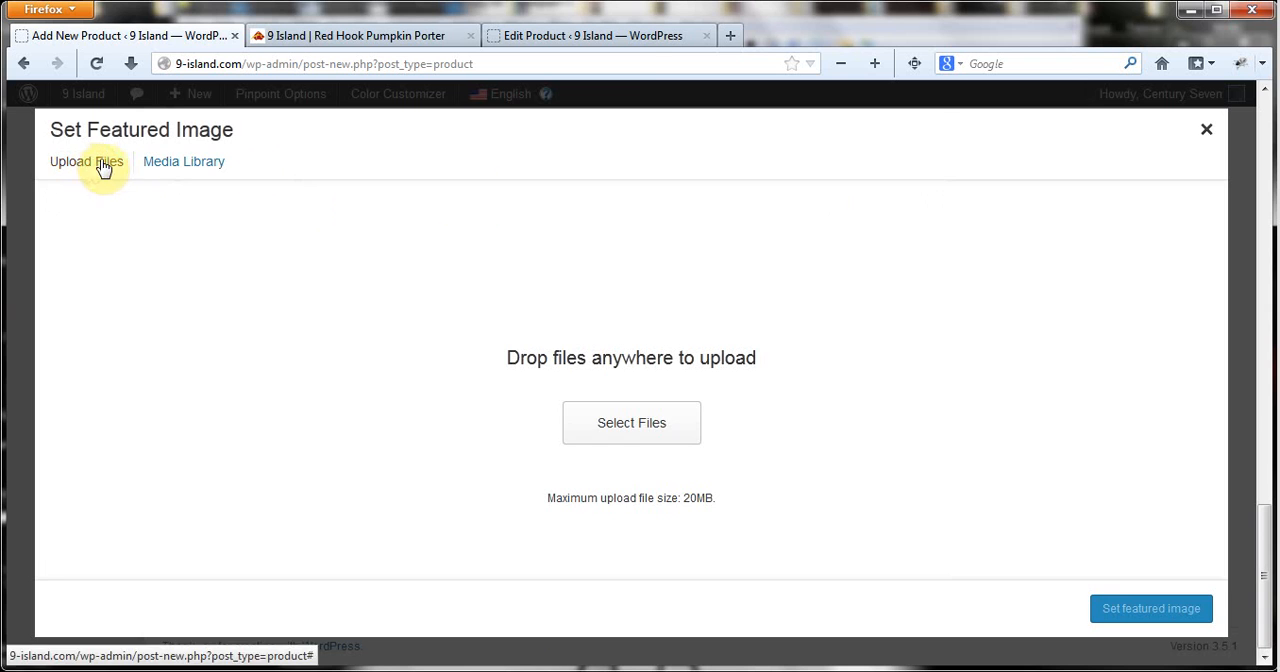
left_click(646, 428)
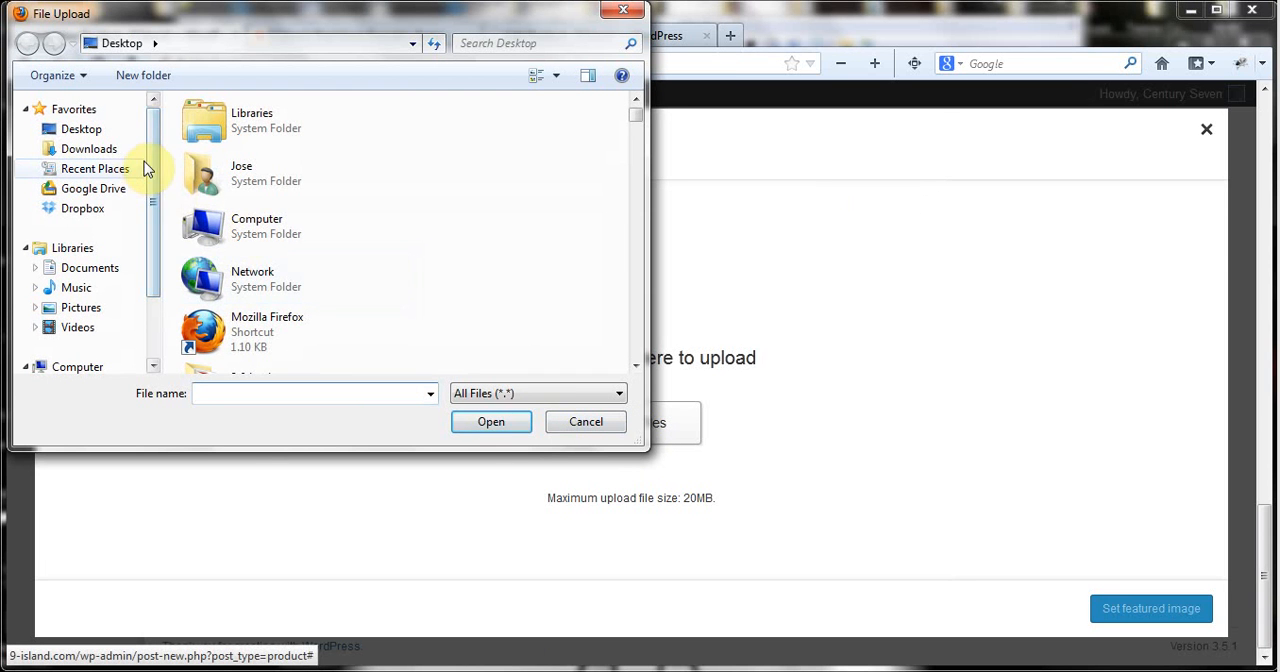
Upload Green4C400x400.jpg from the Dropbox folder 9 Island/Mobile/Blue Dog/Green Collar and set it as the featured image.
left_click(84, 210)
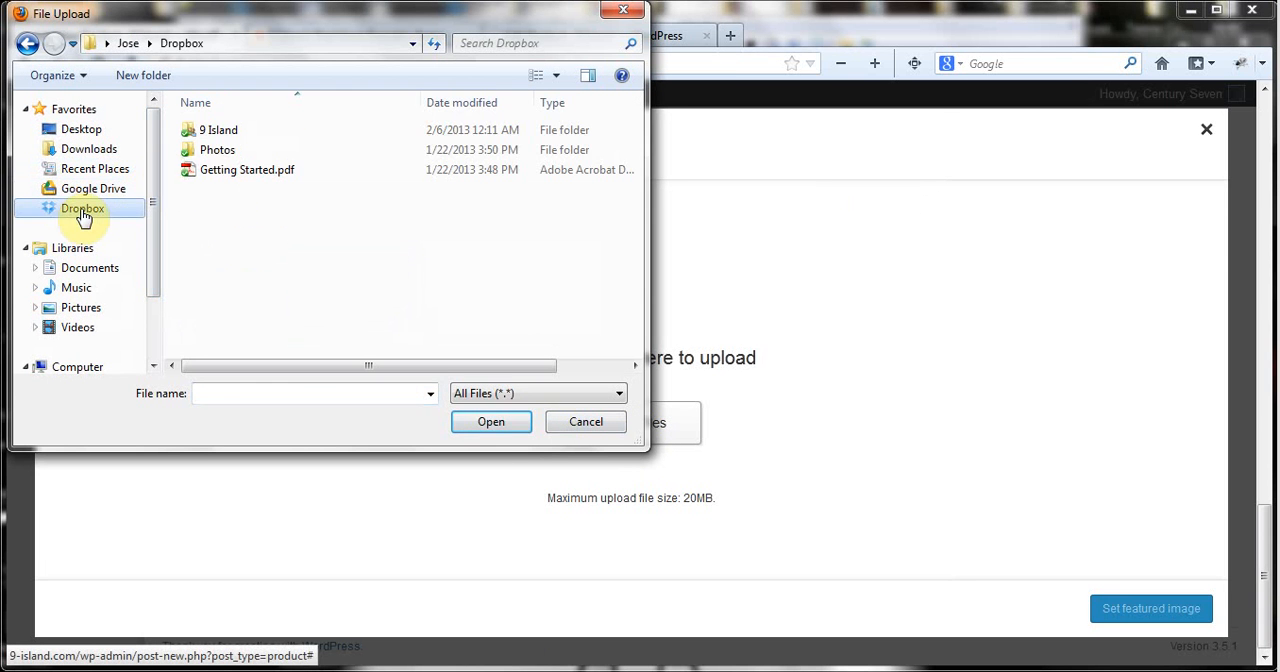
double_click(245, 130)
double_click(255, 130)
double_click(255, 130)
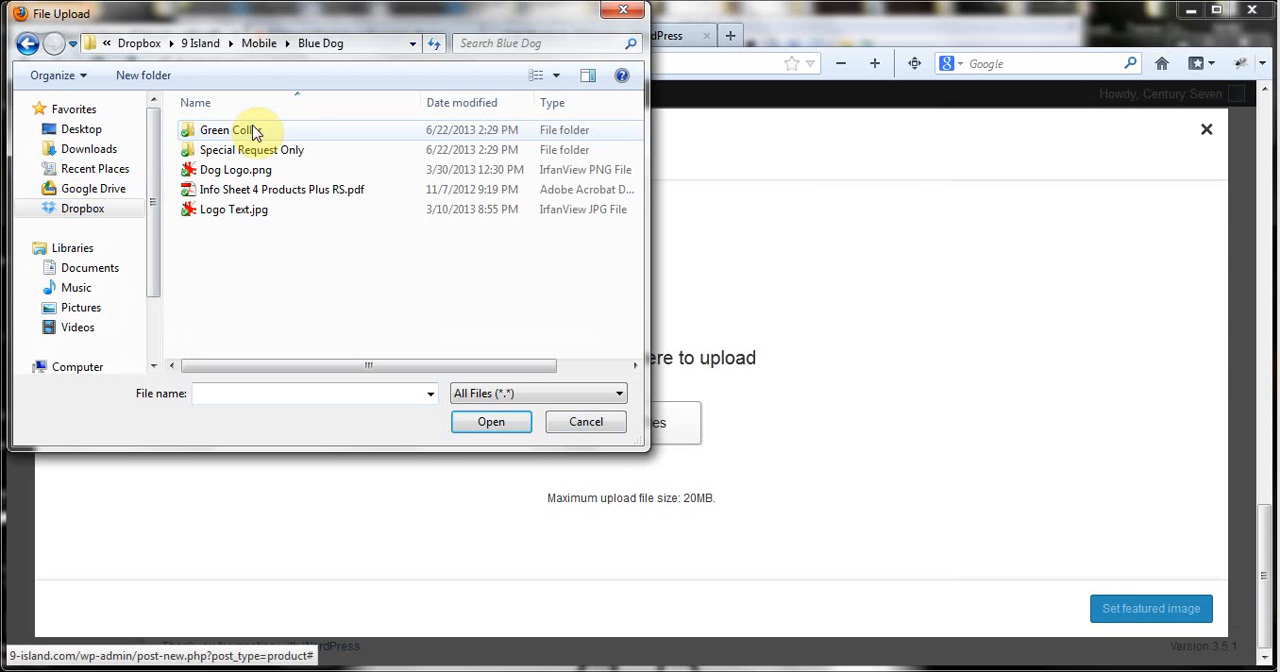
double_click(309, 131)
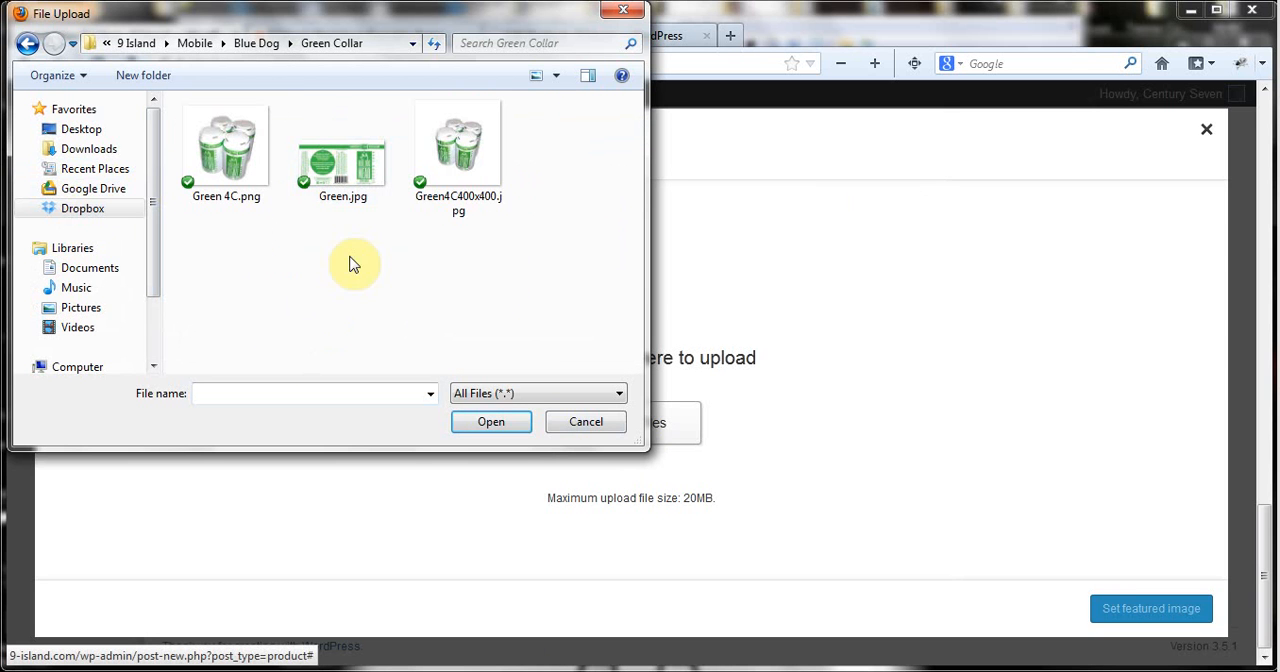
left_click(470, 153)
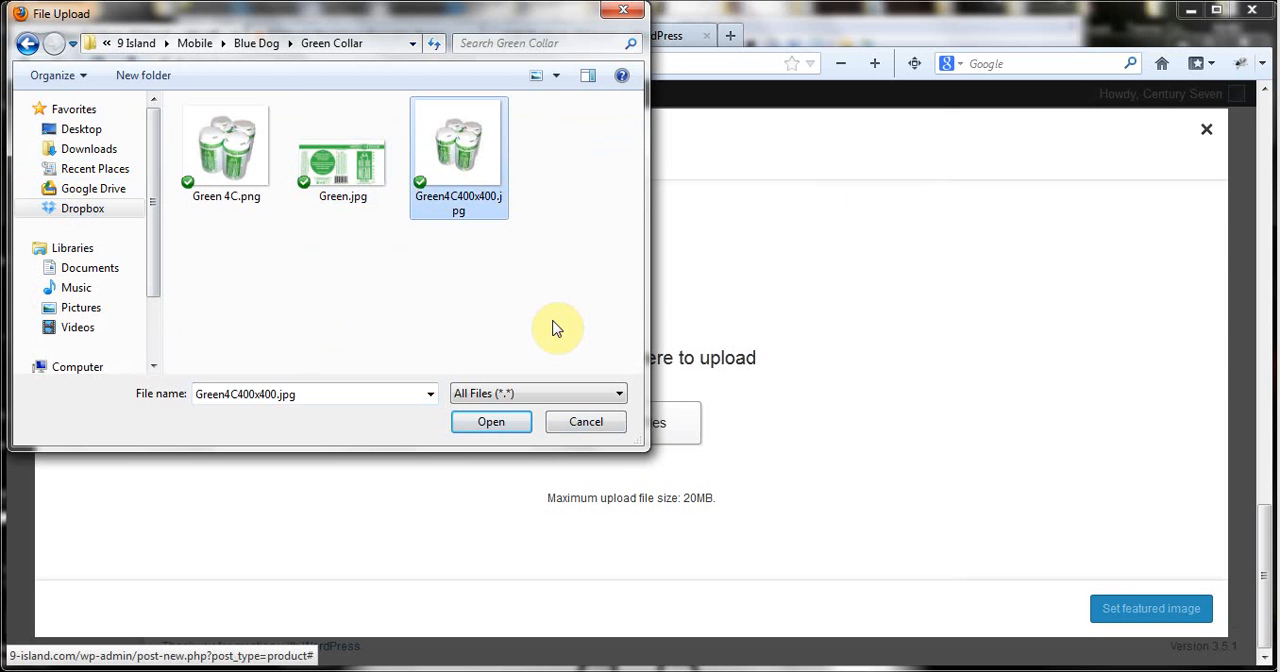
left_click(488, 423)
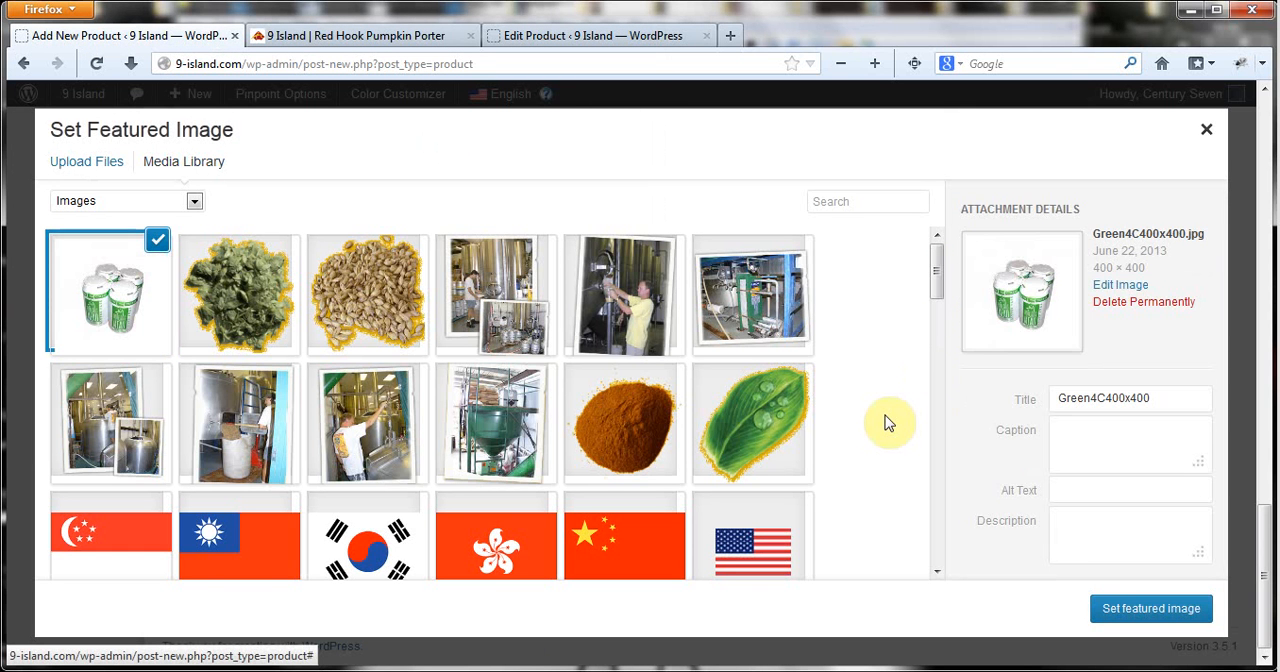
left_click(1151, 608)
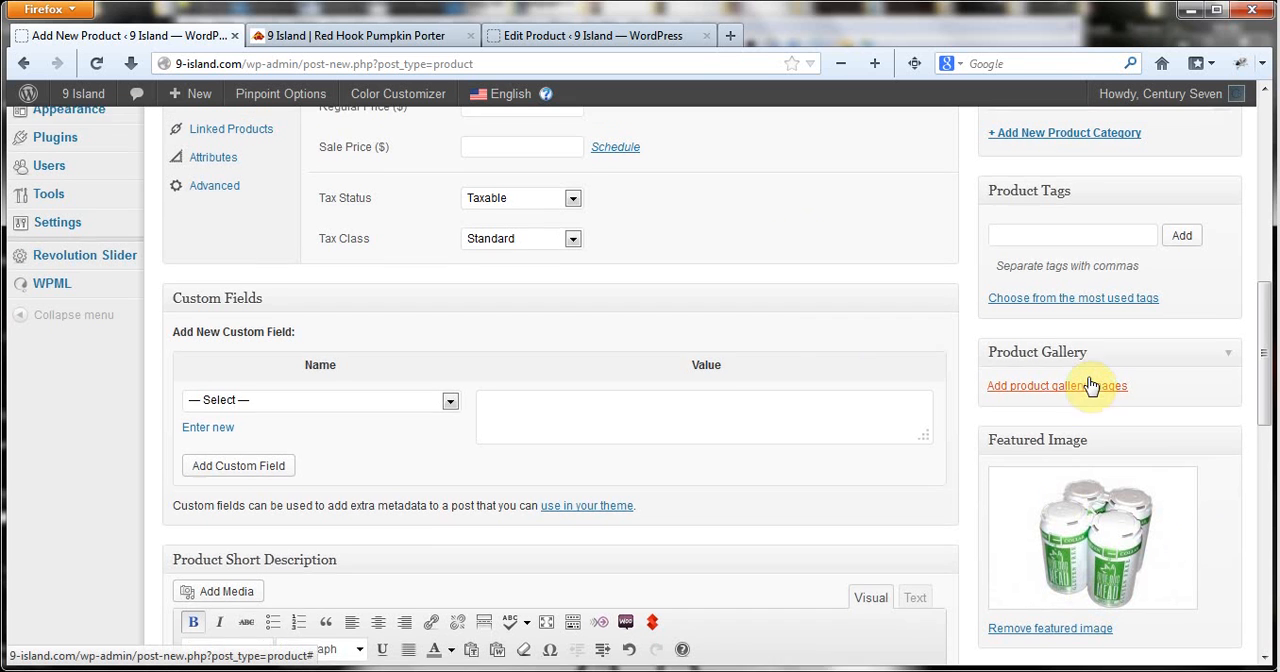
Assign the product to the Blue Dog category.
scroll(1090, 385, "up", 3)
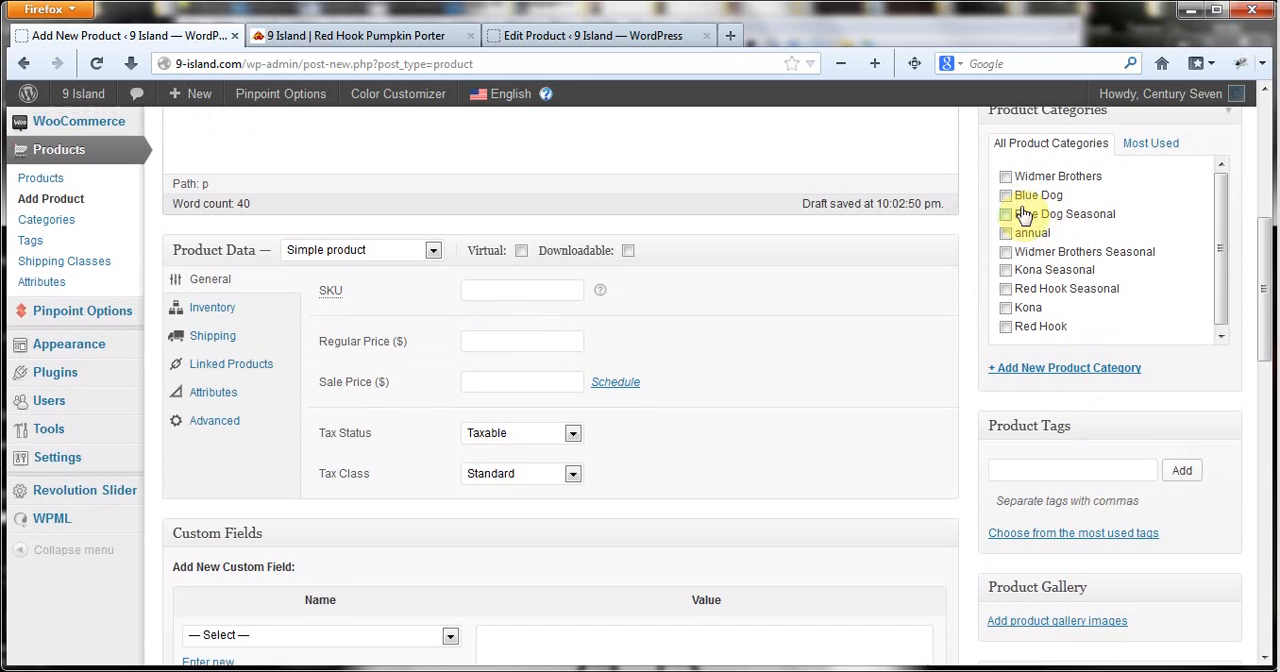
left_click(1004, 194)
Review the main description in its visual and HTML views, along with the product data and short description.
scroll(952, 312, "up", 2)
scroll(952, 315, "up", 4)
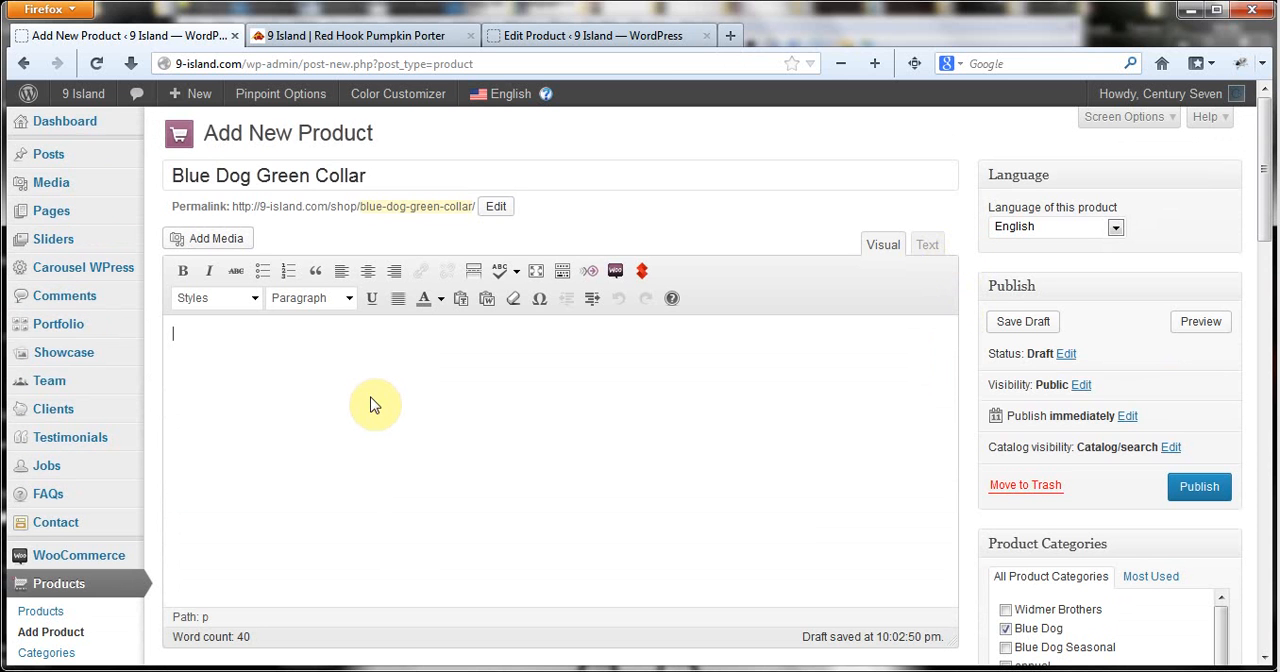
scroll(370, 404, "down", 6)
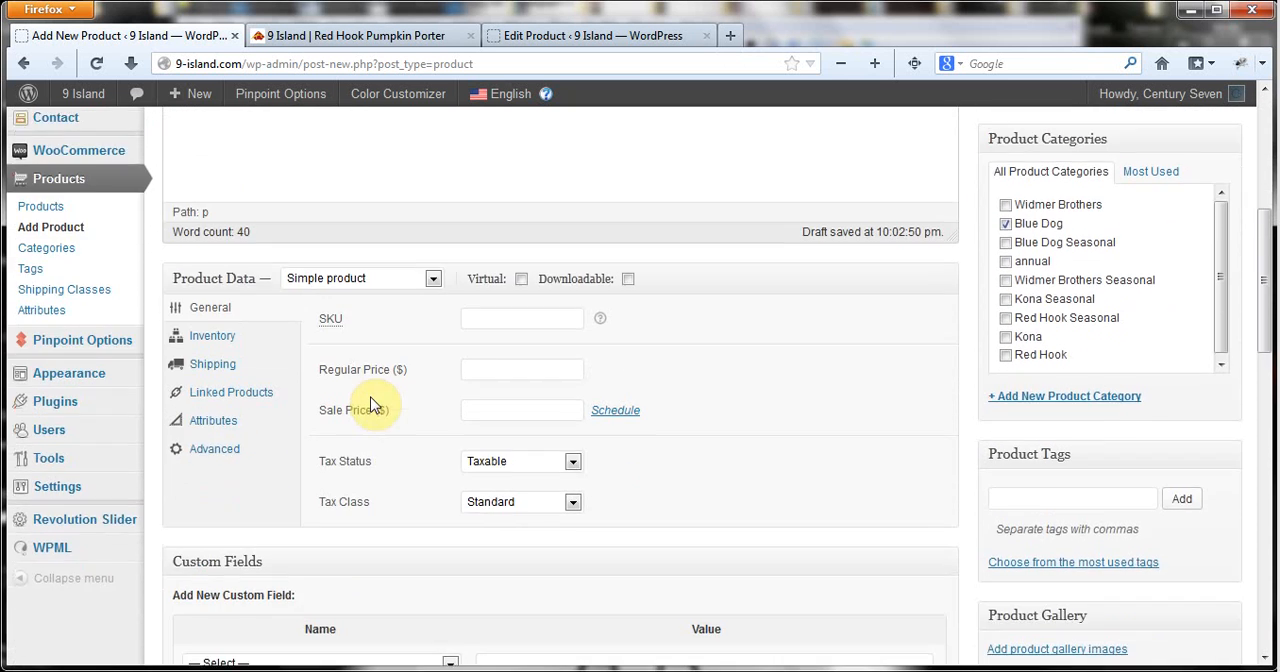
scroll(370, 404, "up", 6)
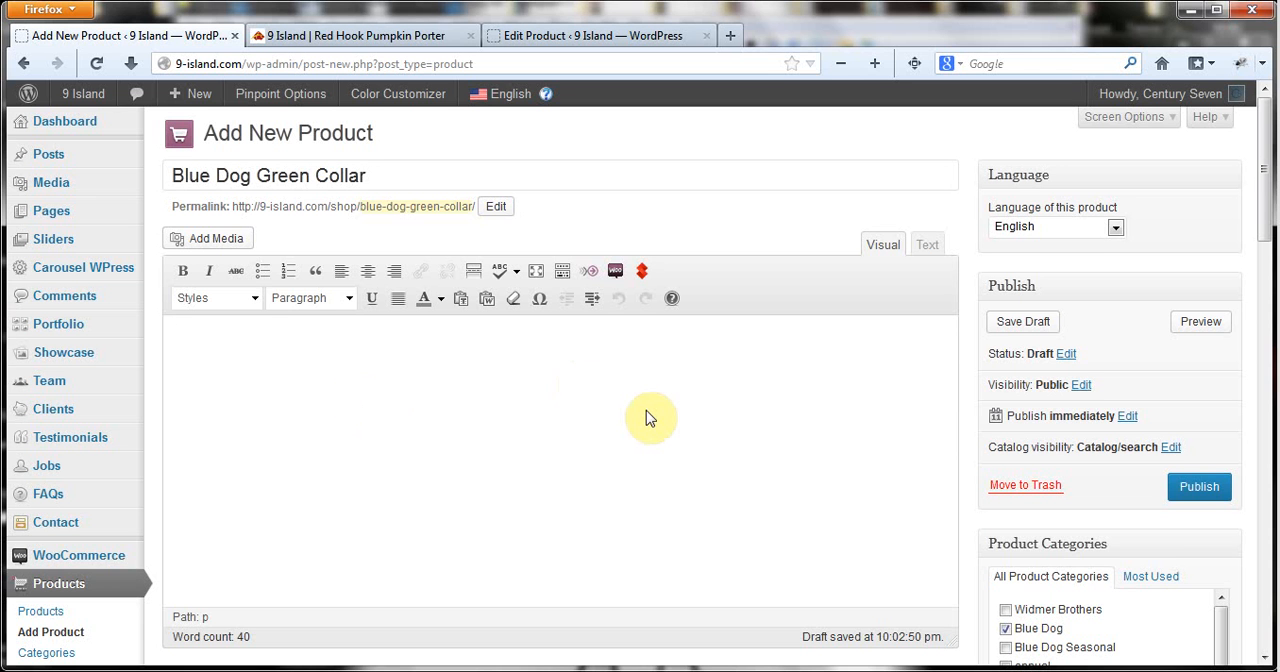
scroll(645, 418, "down", 1)
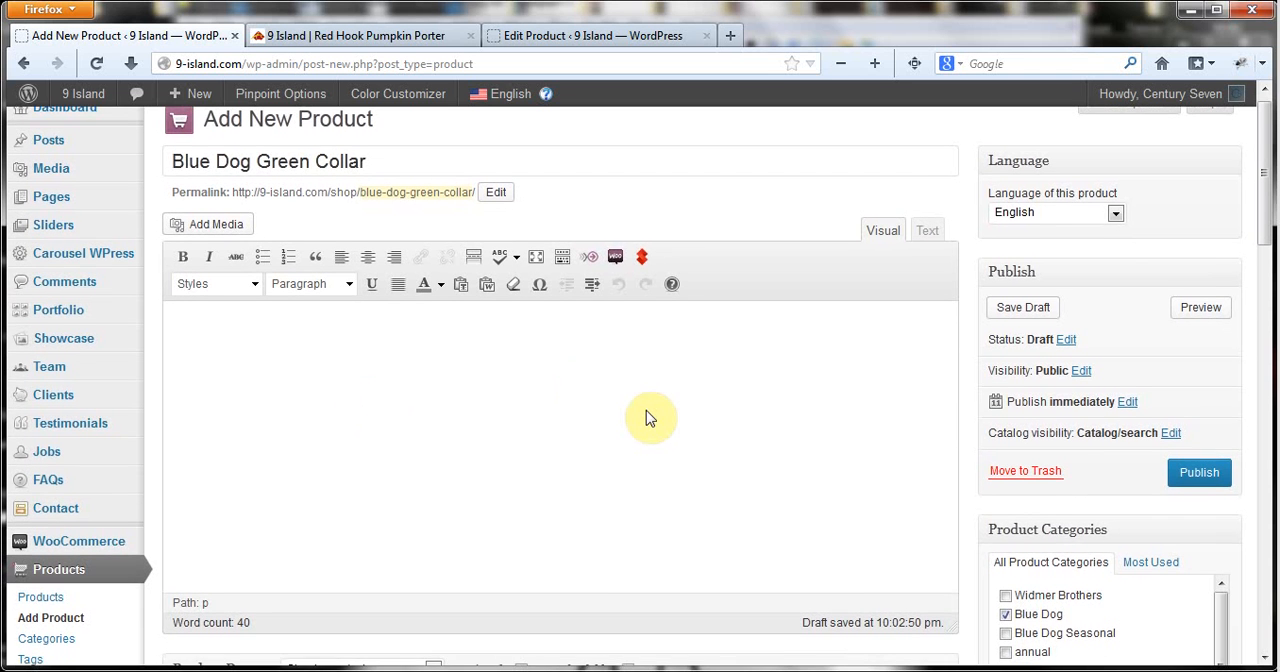
left_click(927, 230)
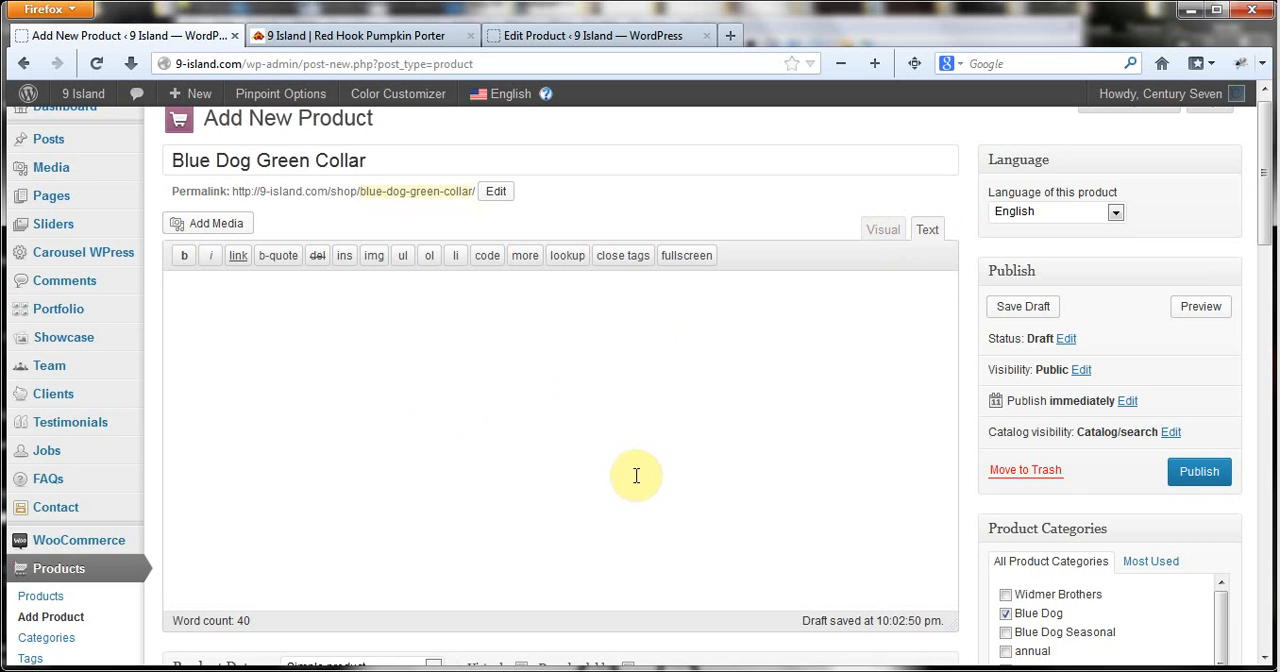
left_click(879, 238)
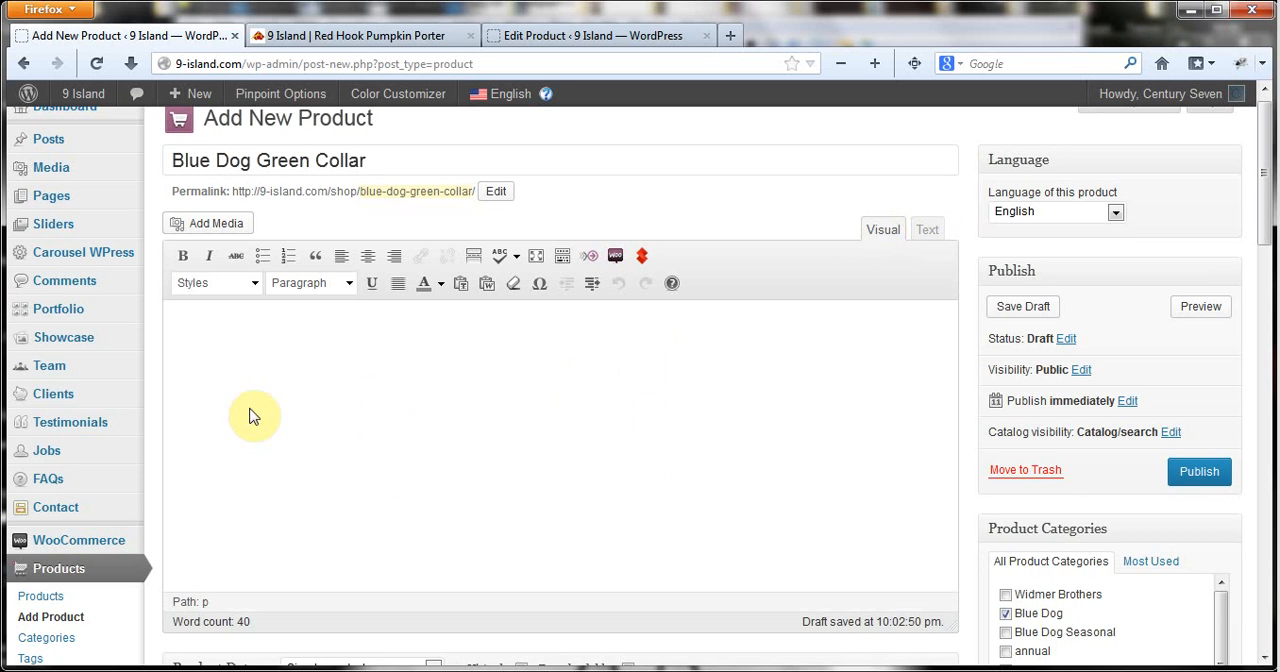
scroll(560, 500, "down", 3)
scroll(651, 531, "down", 10)
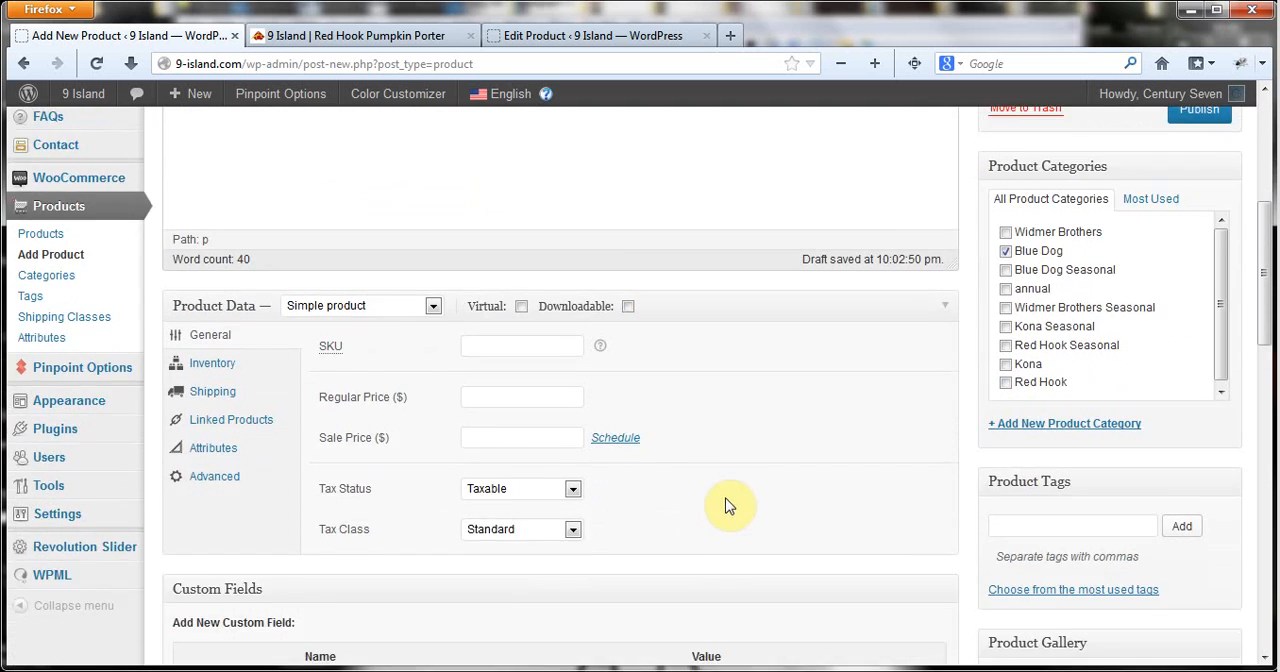
scroll(784, 460, "down", 4)
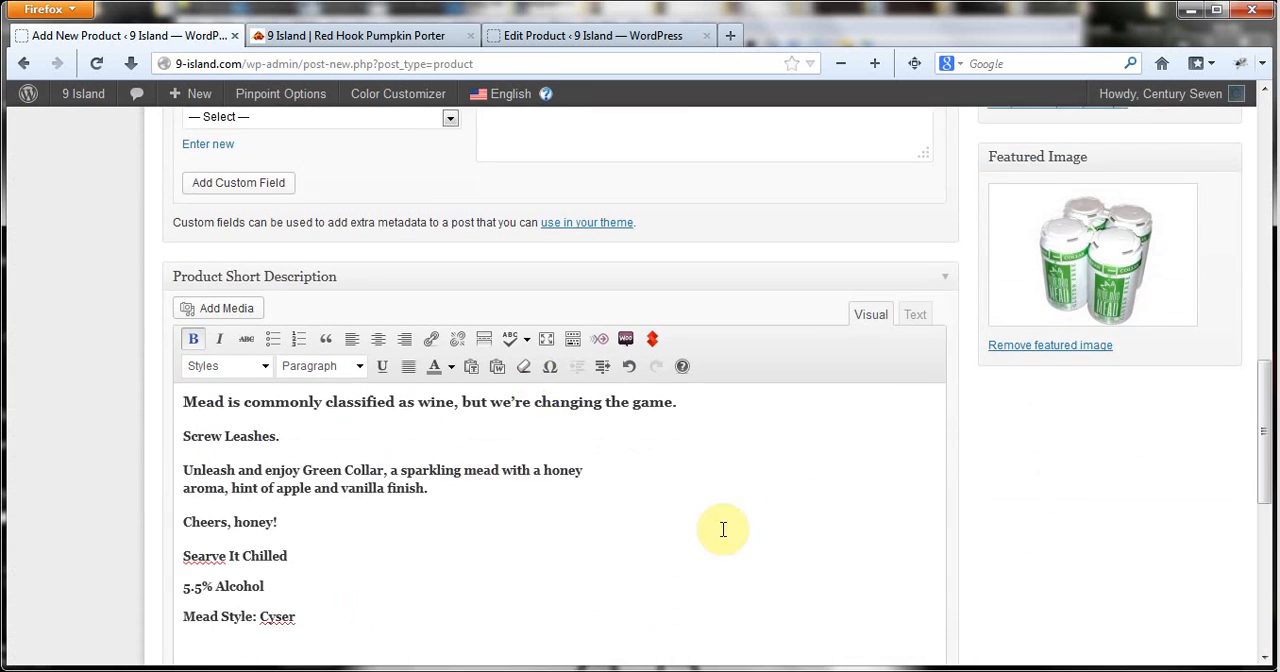
Publish the product and open its shop page in a new browser tab.
scroll(843, 487, "up", 15)
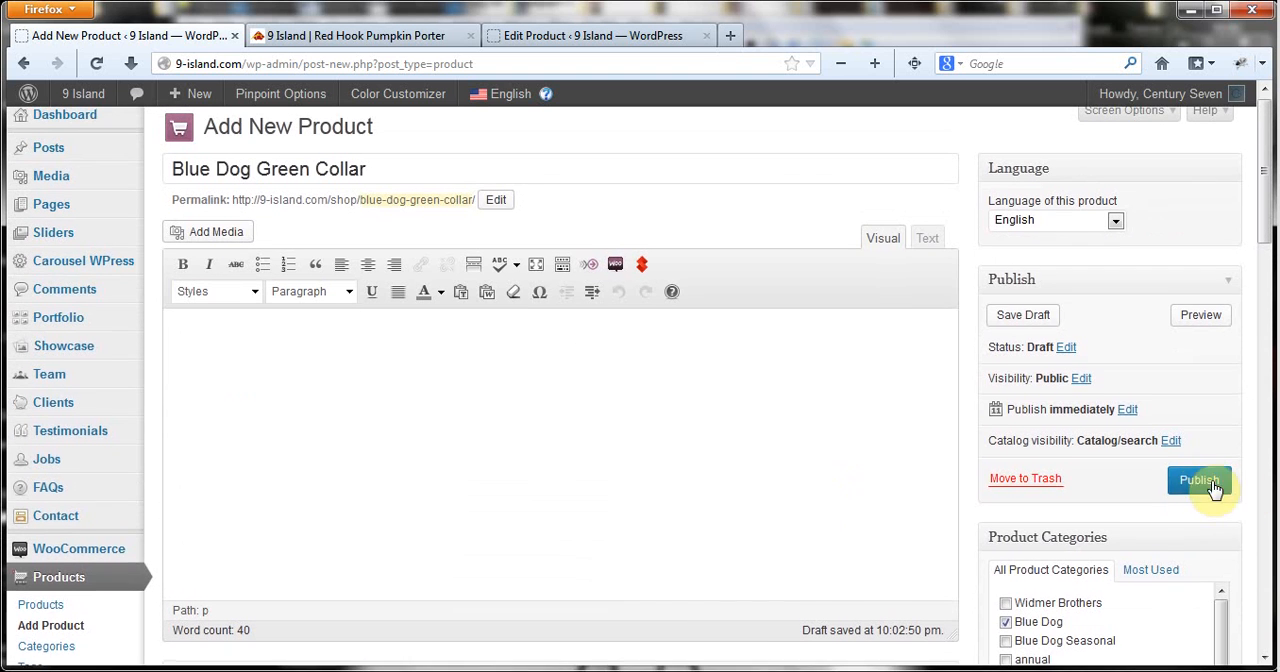
left_click(1203, 482)
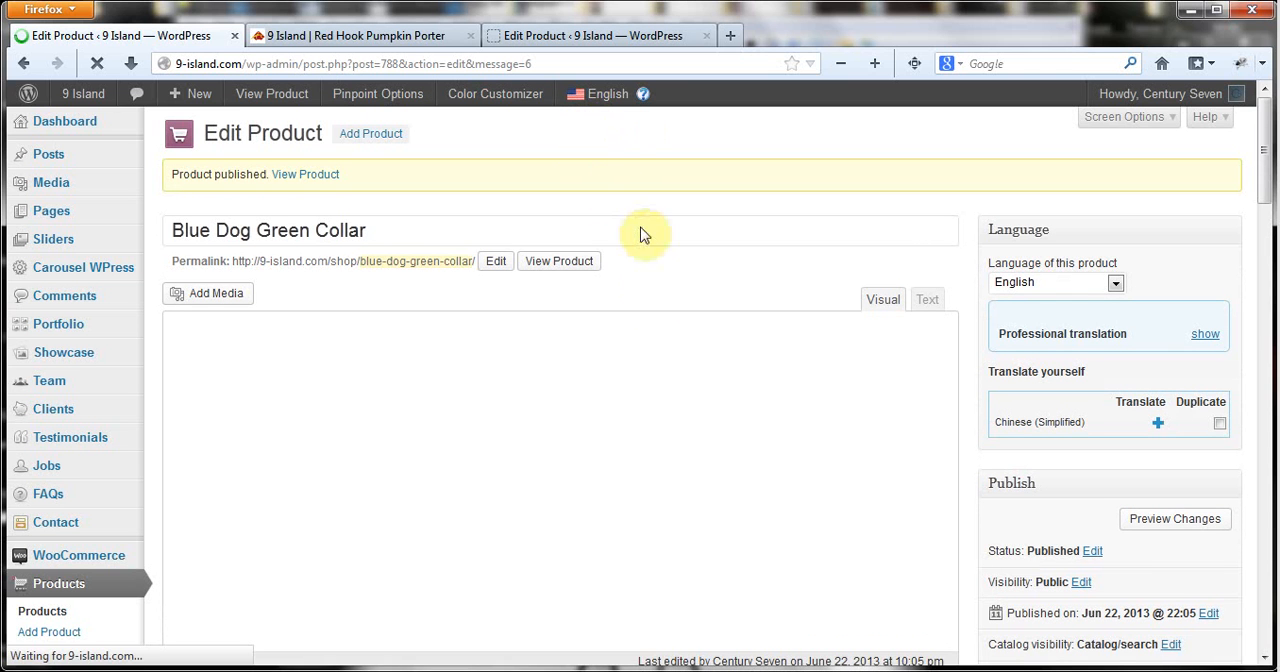
right_click(545, 270)
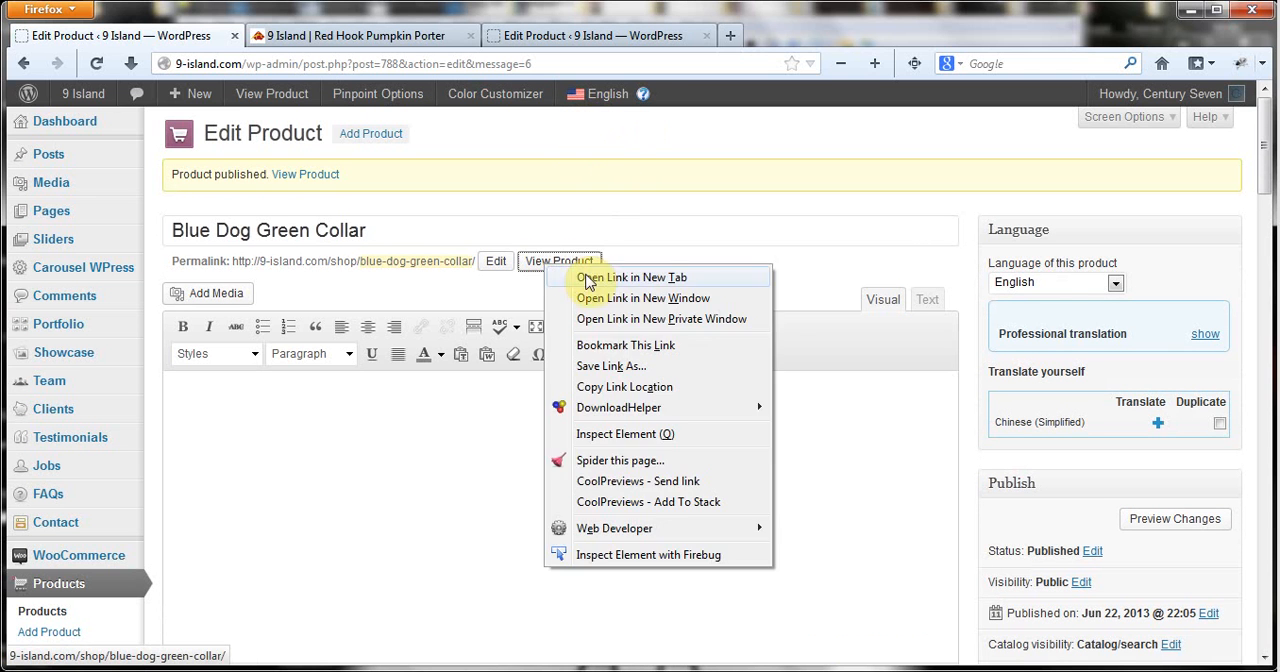
left_click(587, 277)
left_click(366, 40)
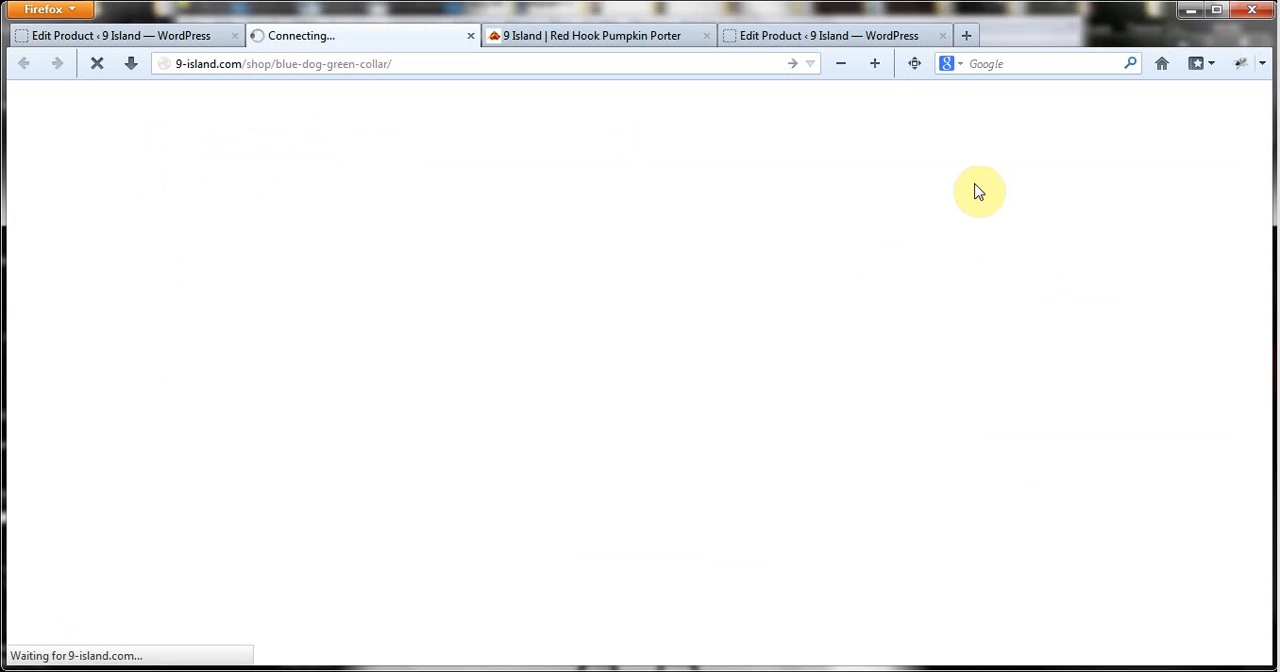
mouse_move(585, 671)
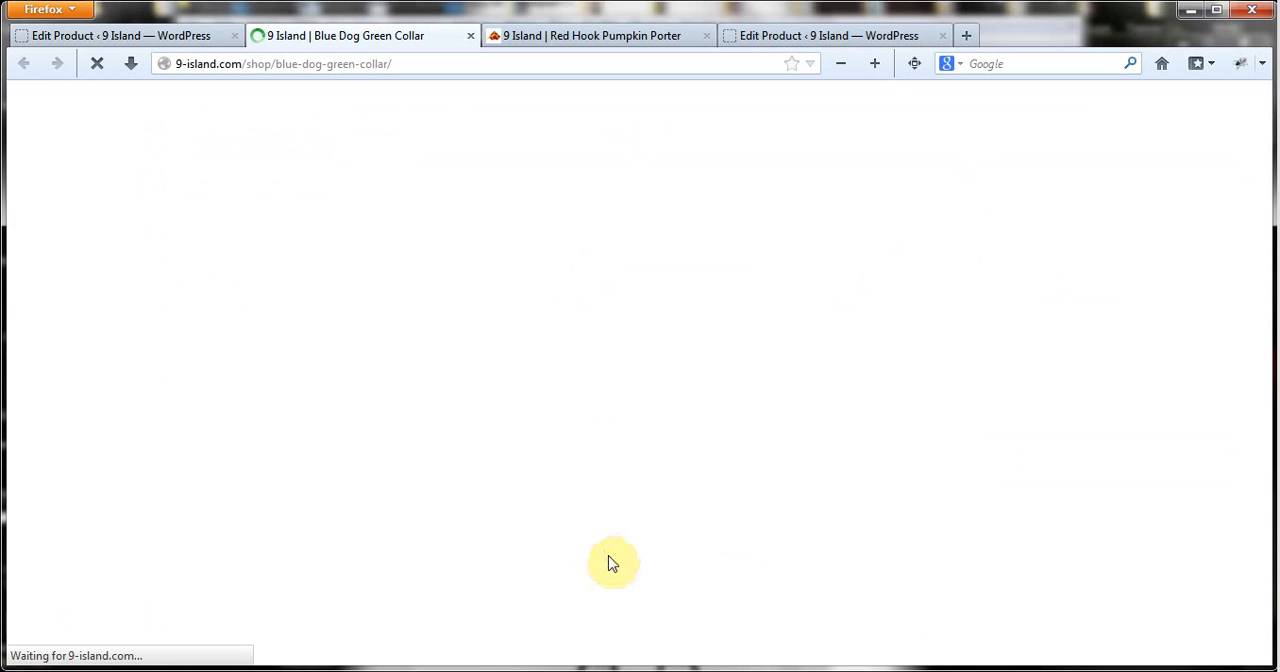
left_click(599, 671)
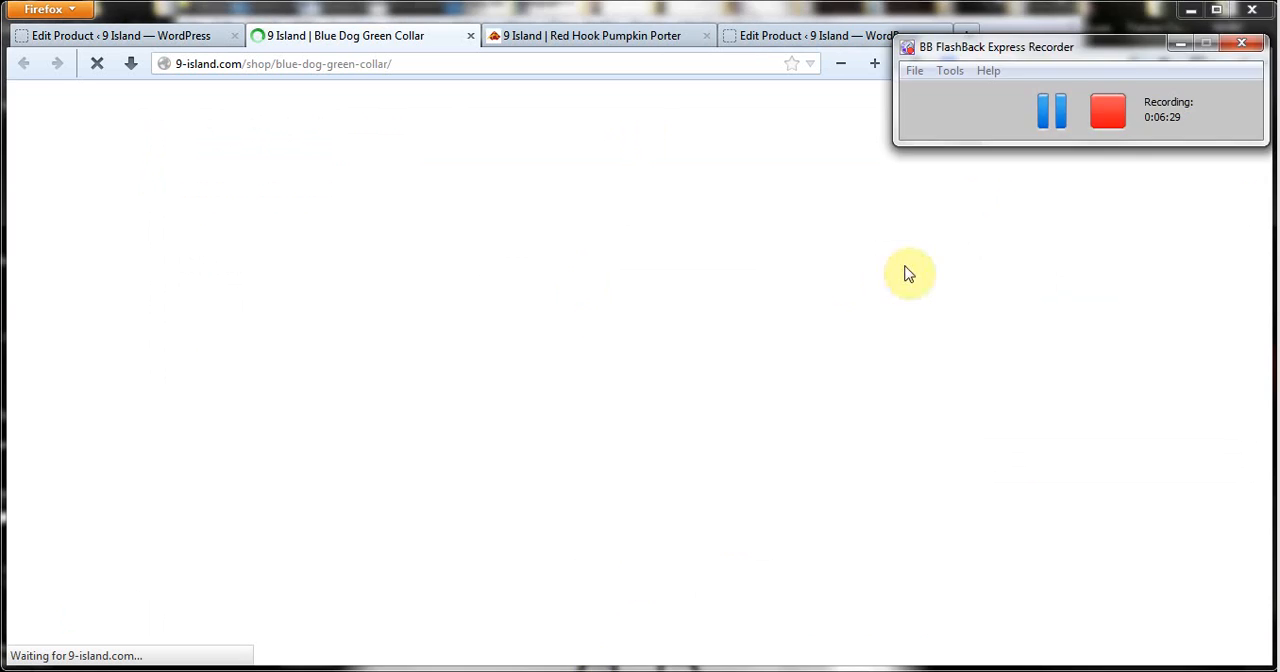
left_click(1058, 113)
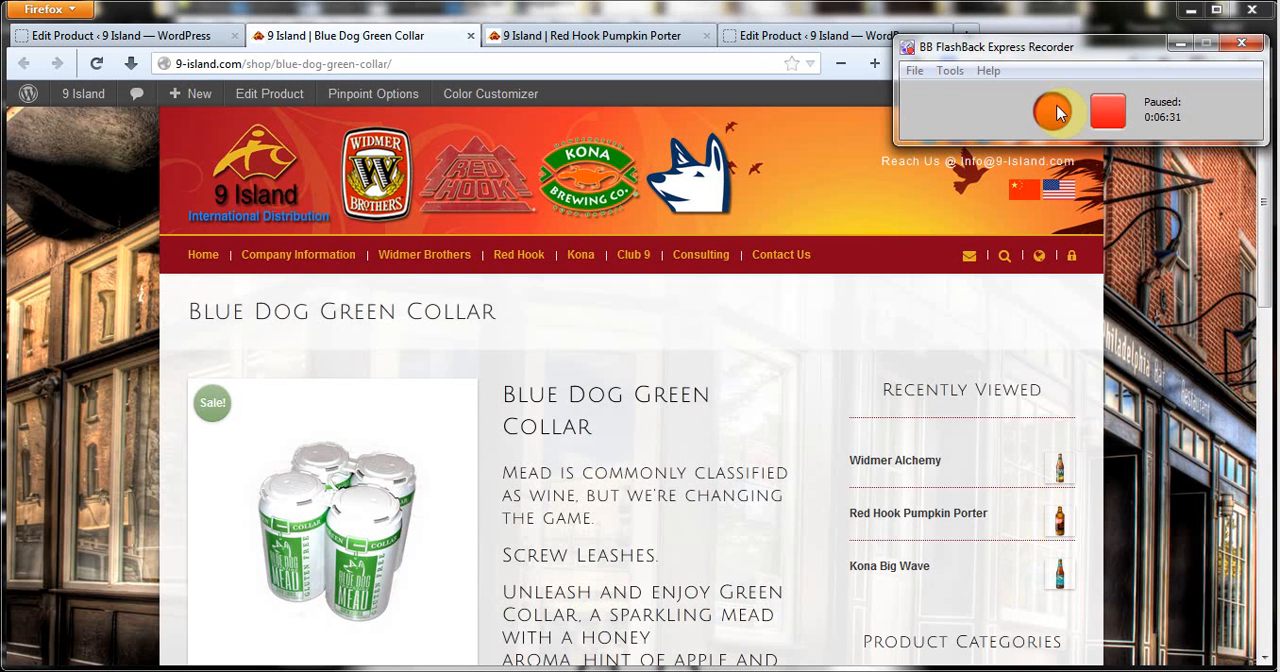
left_click(1058, 111)
Check the product image and formatted short description on the Blue Dog Green Collar shop page.
left_click(1179, 301)
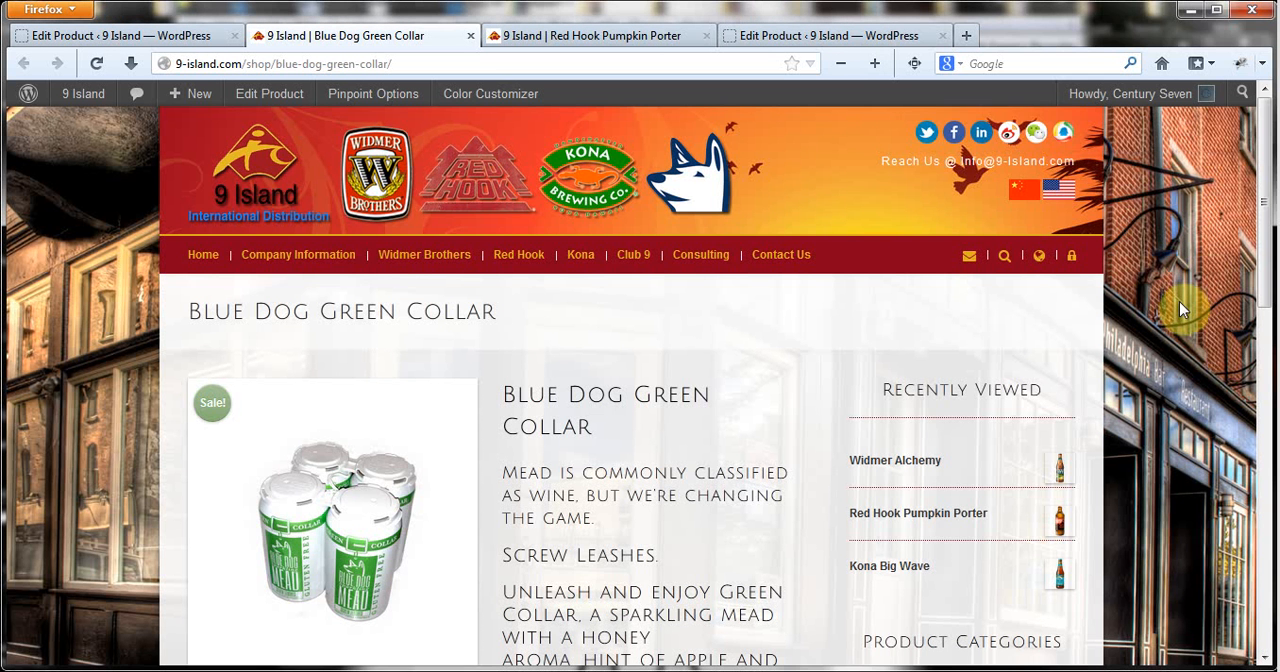
scroll(1179, 301, "down", 3)
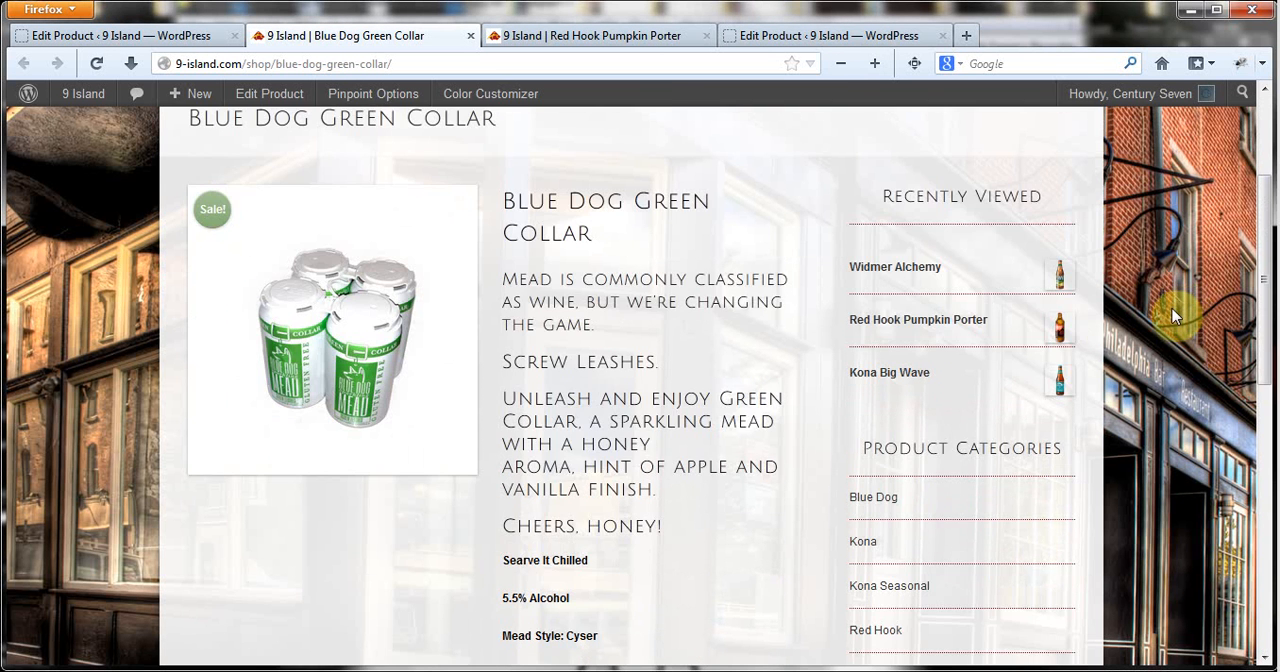
Return to the product editor and format the short description lines from "Screw Leashes." through "Cheers, honey!" as Heading 5.
scroll(643, 200, "down", 2)
scroll(530, 258, "up", 1)
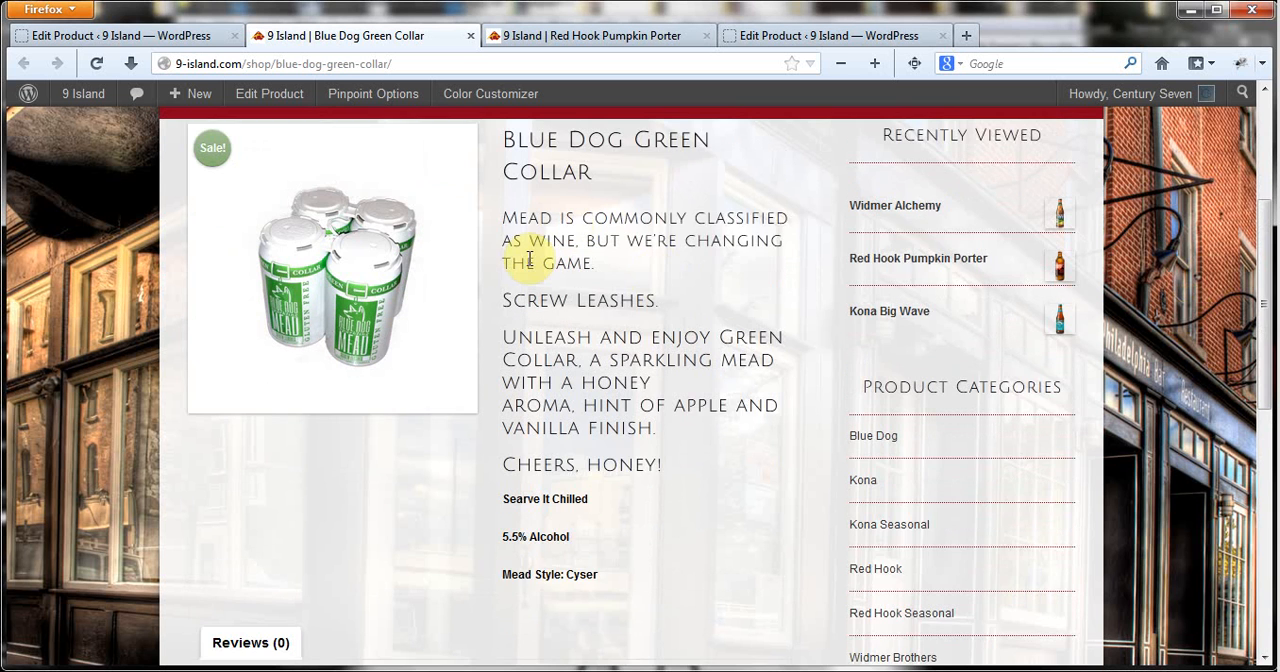
scroll(530, 258, "up", 1)
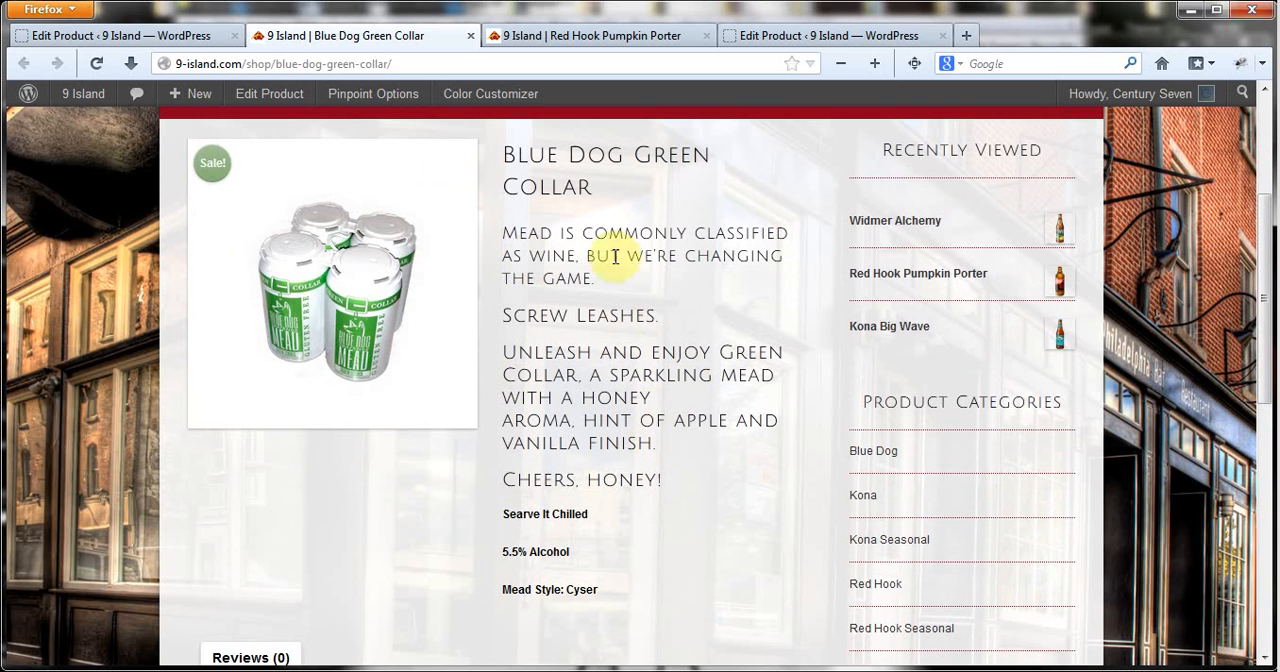
left_click(140, 37)
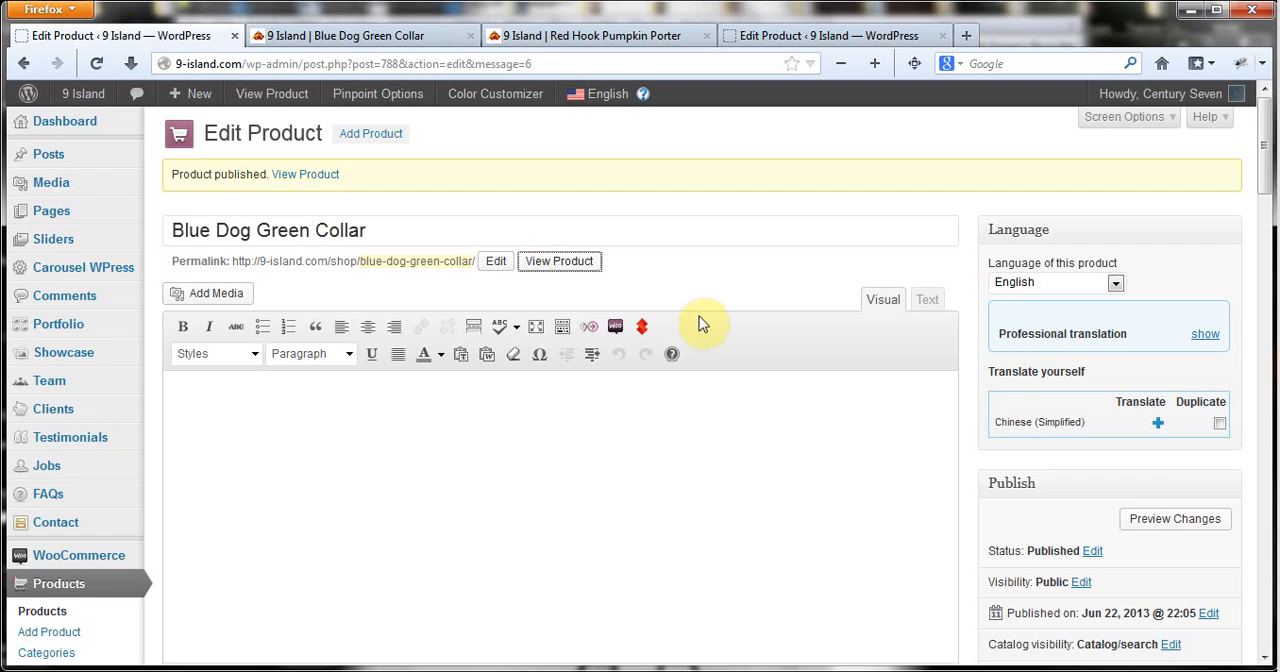
scroll(700, 320, "down", 10)
scroll(740, 395, "down", 7)
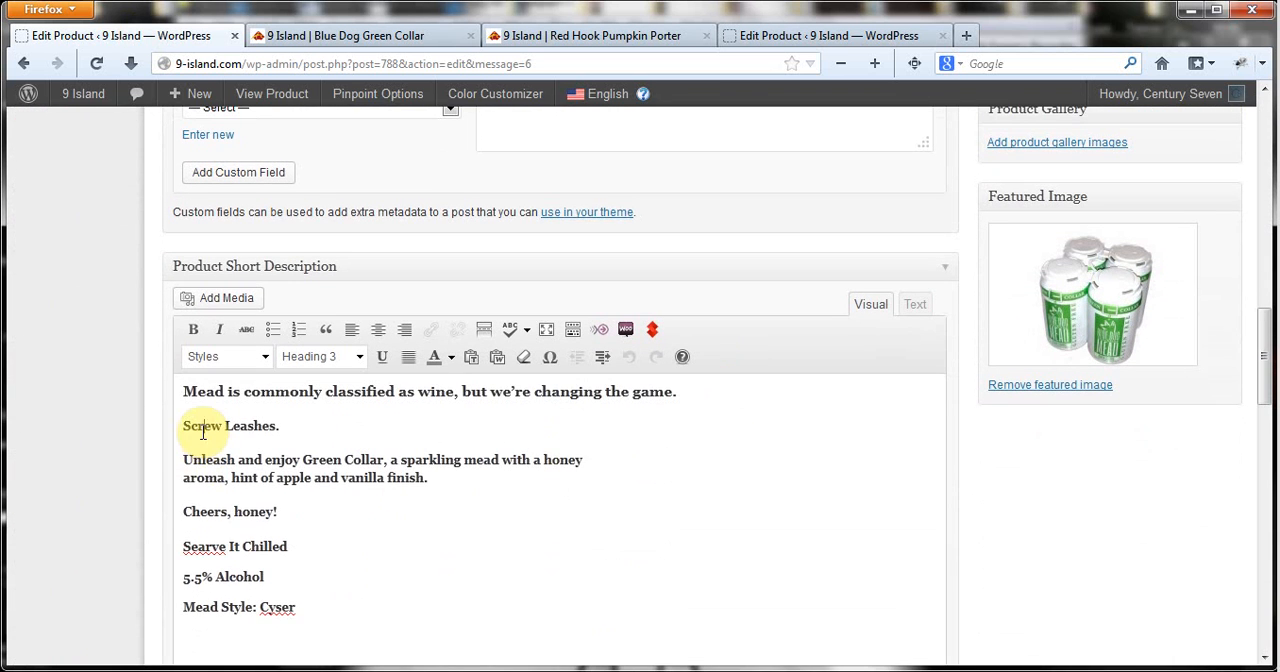
left_click(203, 432)
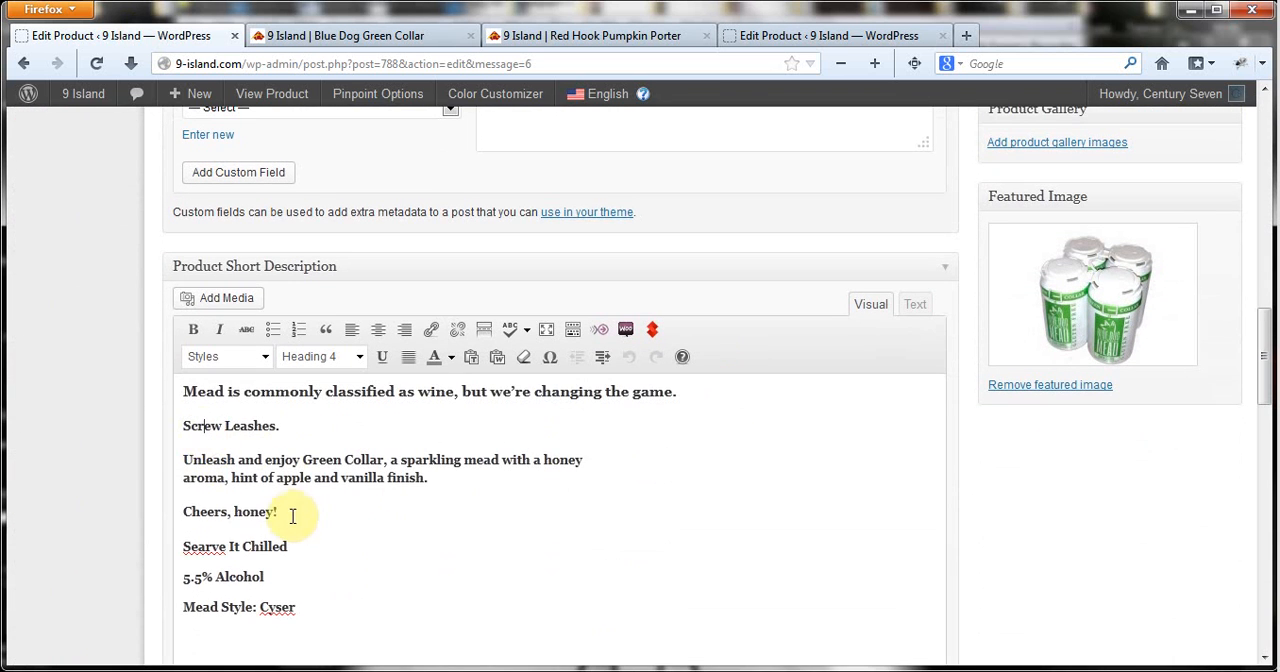
left_click_drag(284, 511, 178, 430)
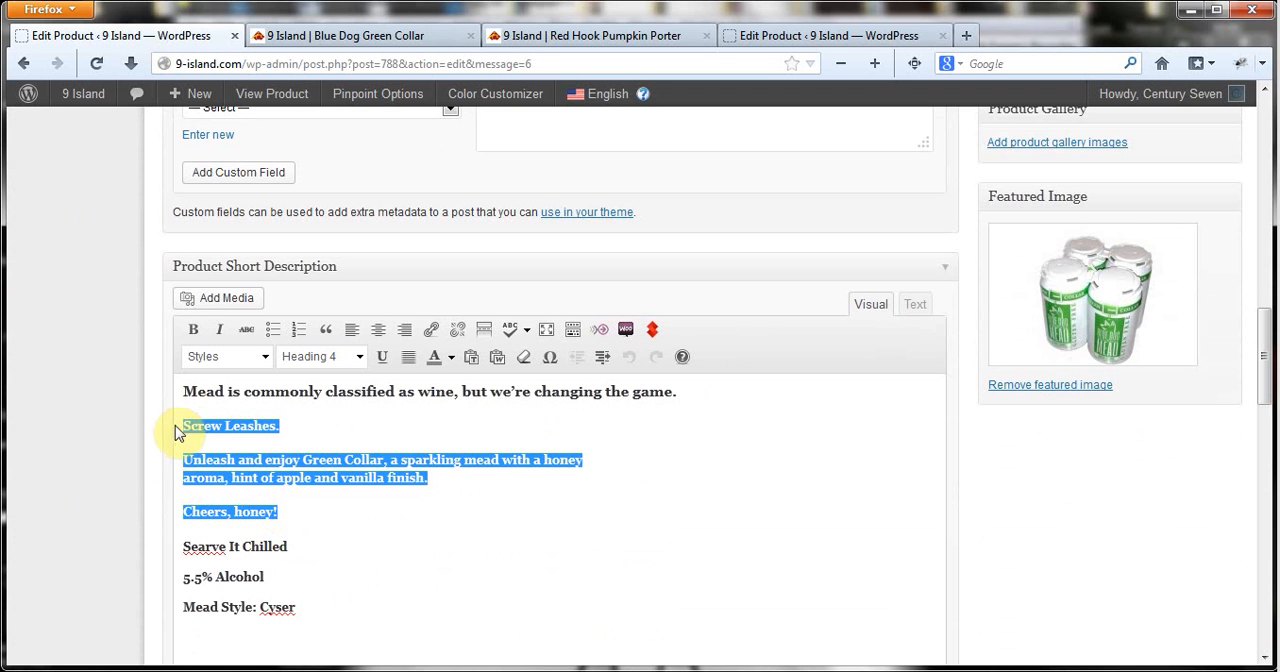
left_click(360, 356)
scroll(380, 455, "down", 1)
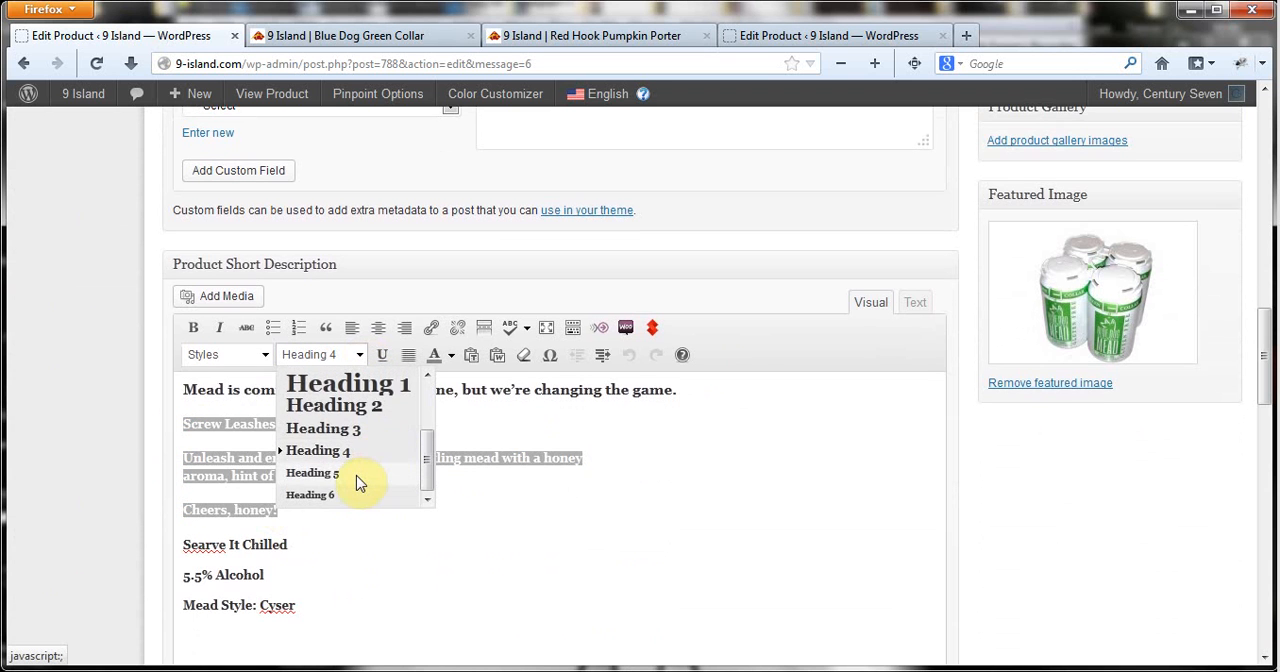
left_click(357, 478)
Update the published product and go back to its shop page in the other browser tab.
scroll(1000, 360, "up", 10)
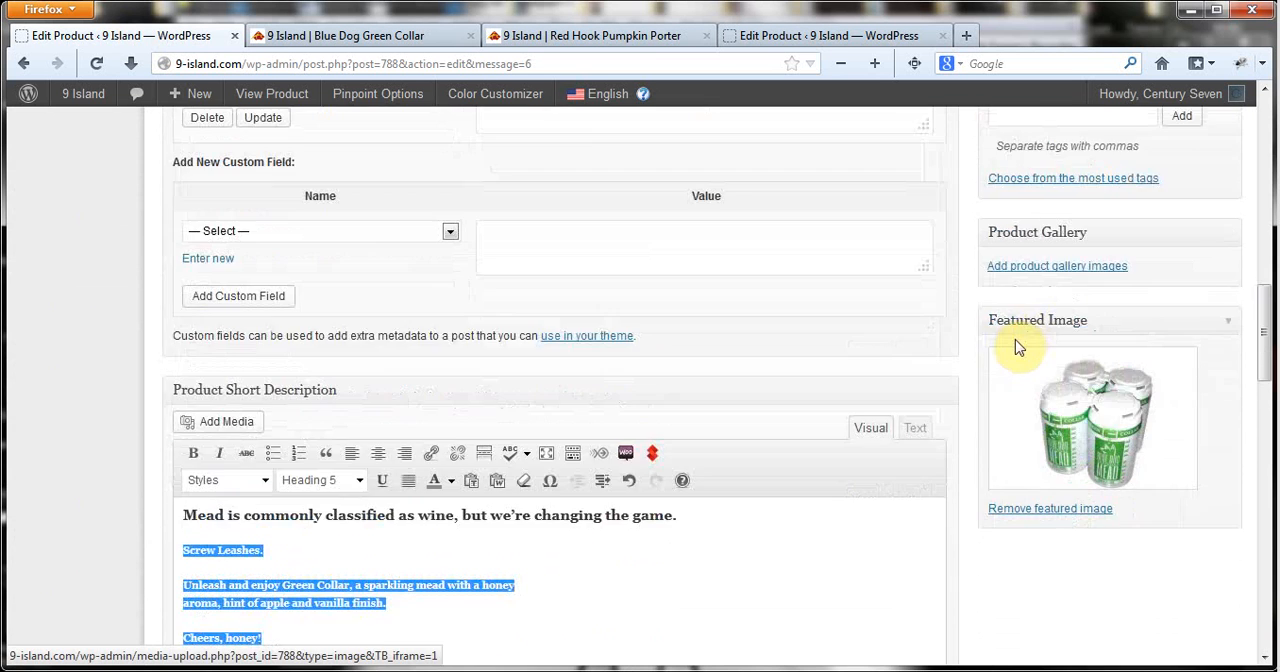
left_click(1200, 477)
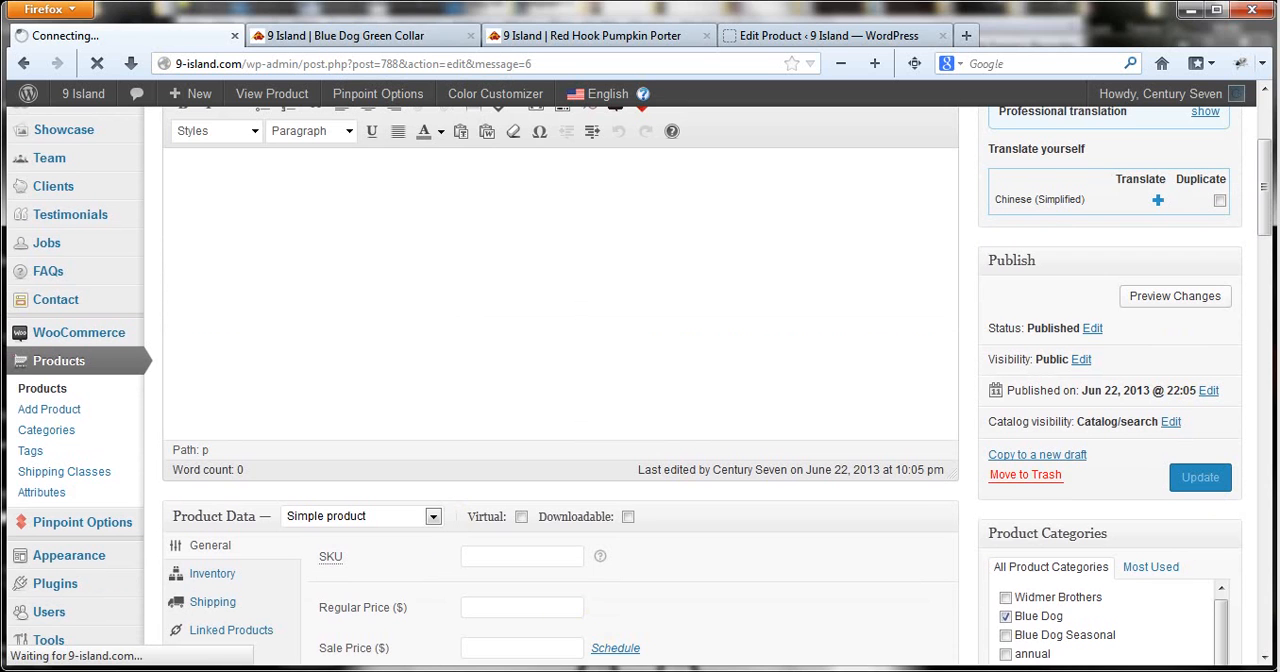
left_click(586, 671)
left_click(1051, 110)
left_click(345, 35)
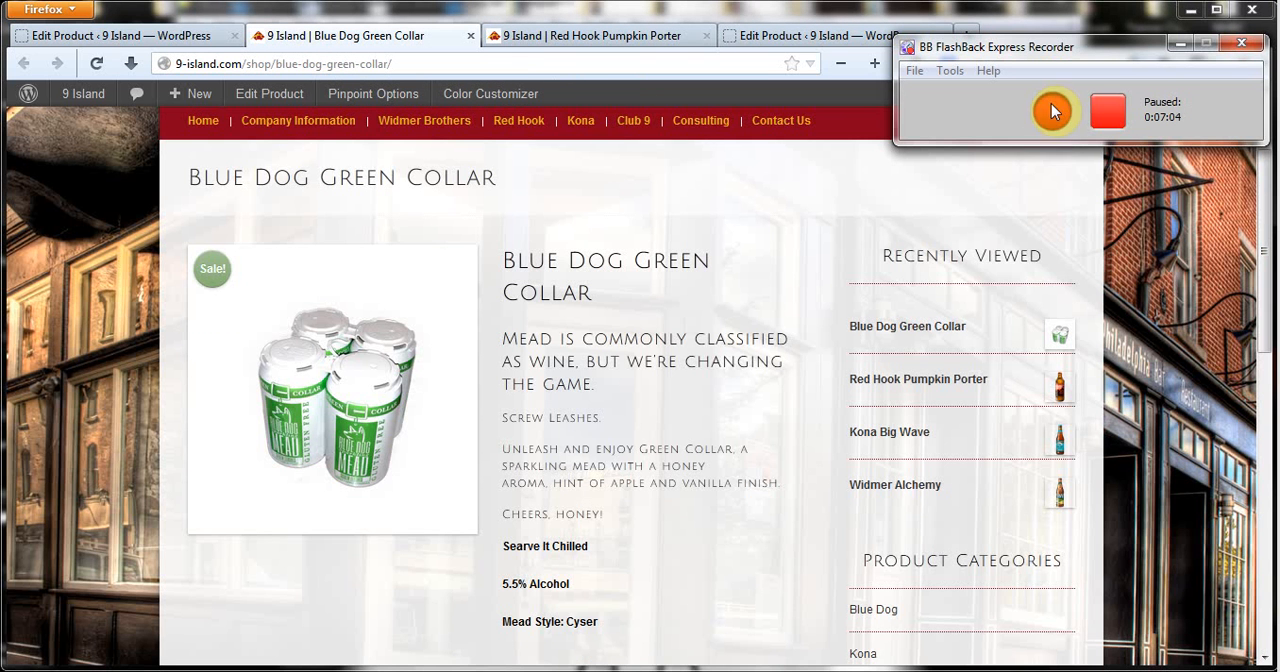
left_click(1051, 110)
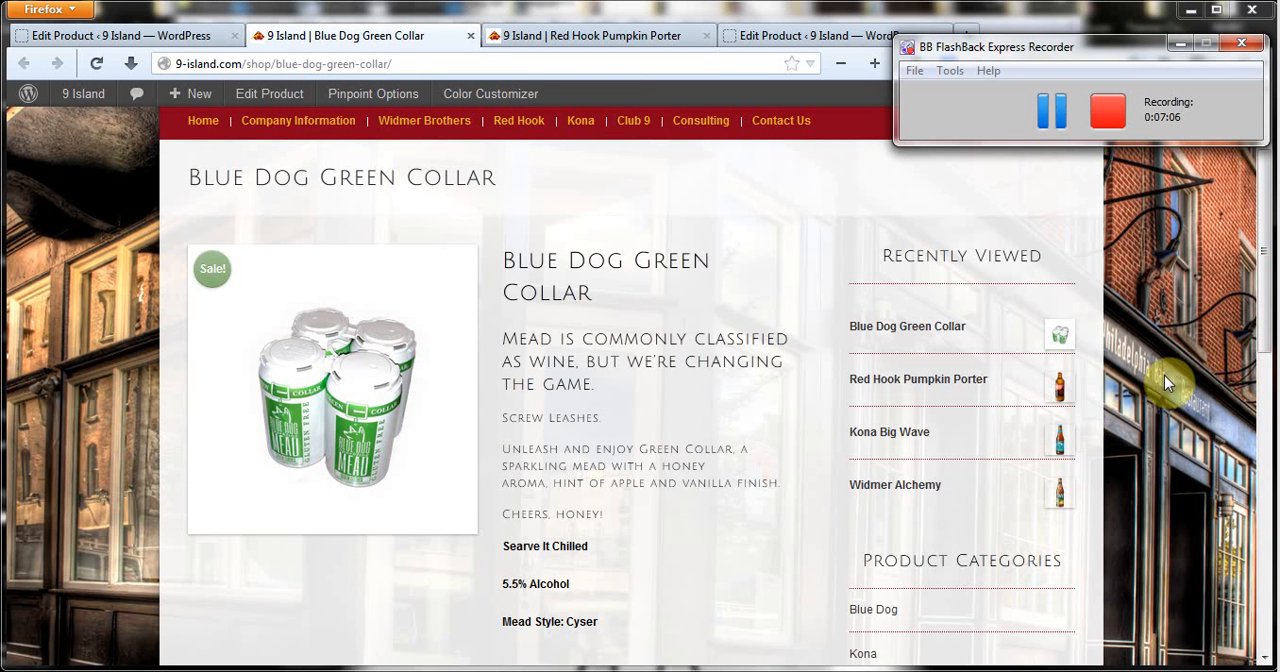
Examine the Blue Dog Green Collar shop page, including the reformatted description, reviews section, recently viewed products and product categories.
scroll(748, 403, "down", 1)
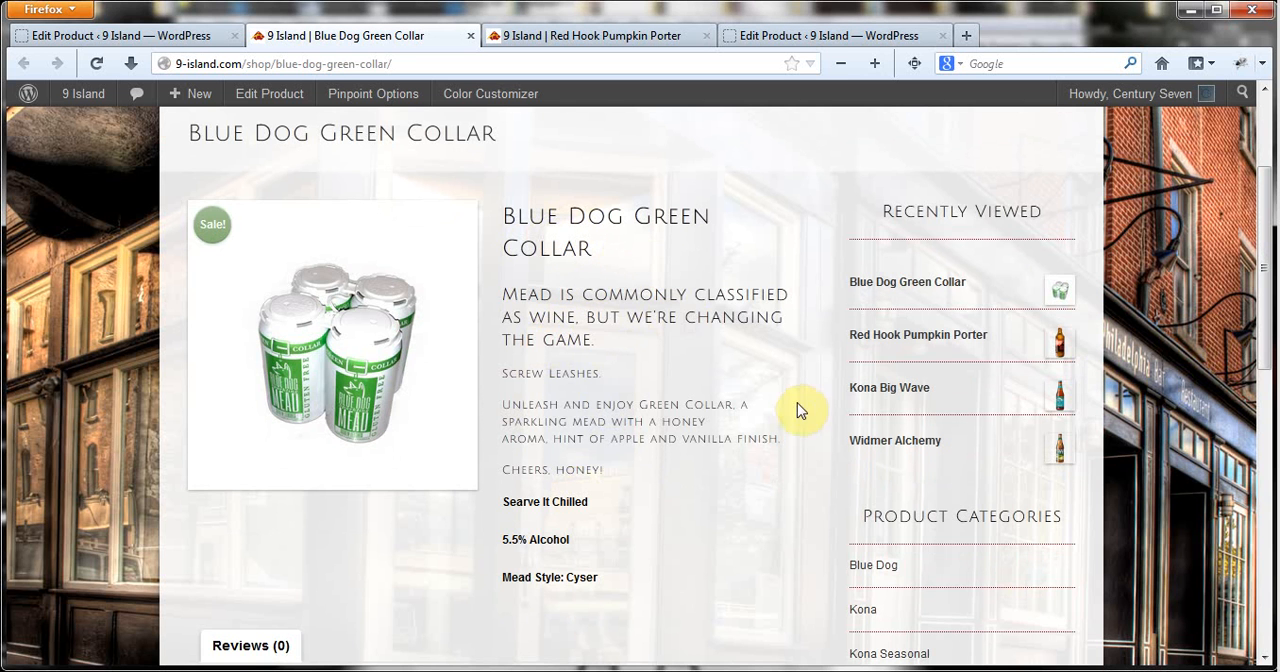
scroll(785, 428, "down", 1)
scroll(694, 383, "down", 3)
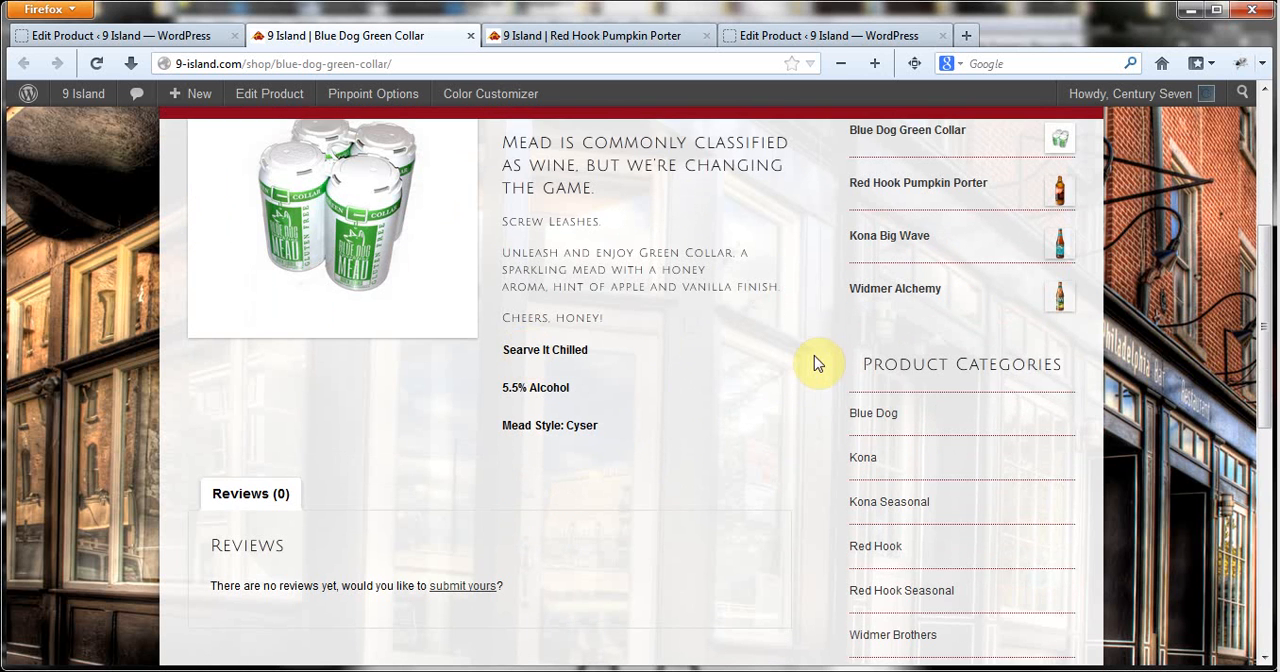
scroll(672, 482, "down", 1)
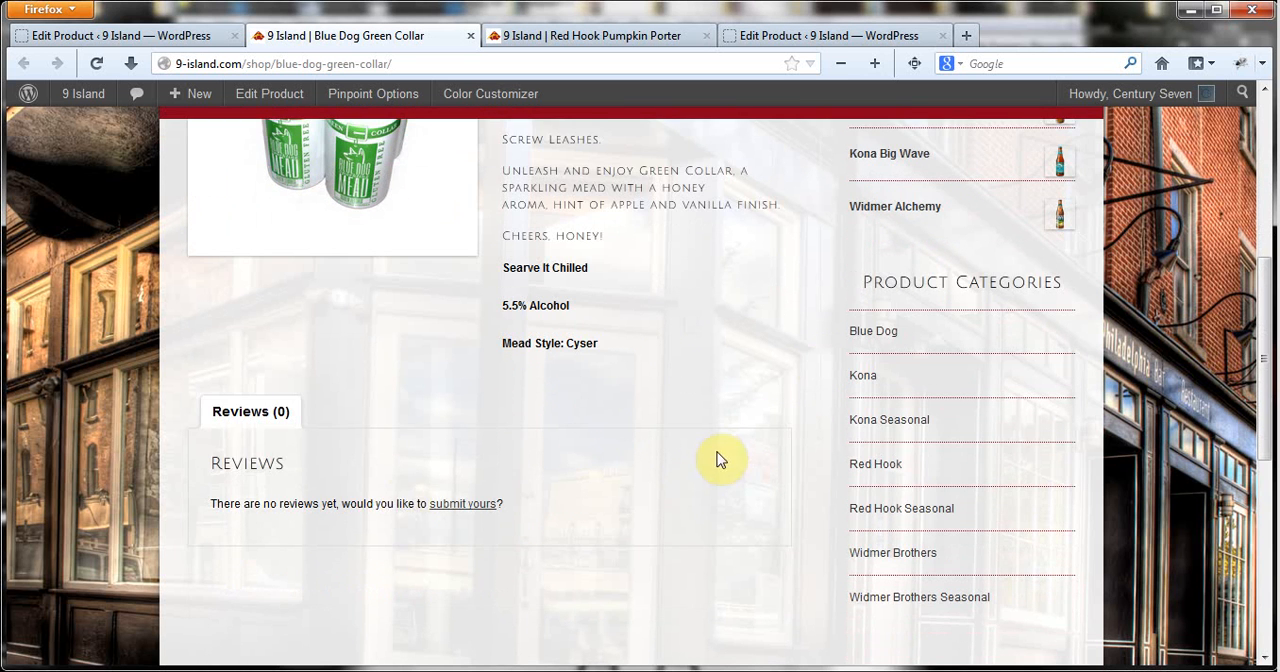
scroll(716, 459, "down", 6)
scroll(357, 466, "up", 5)
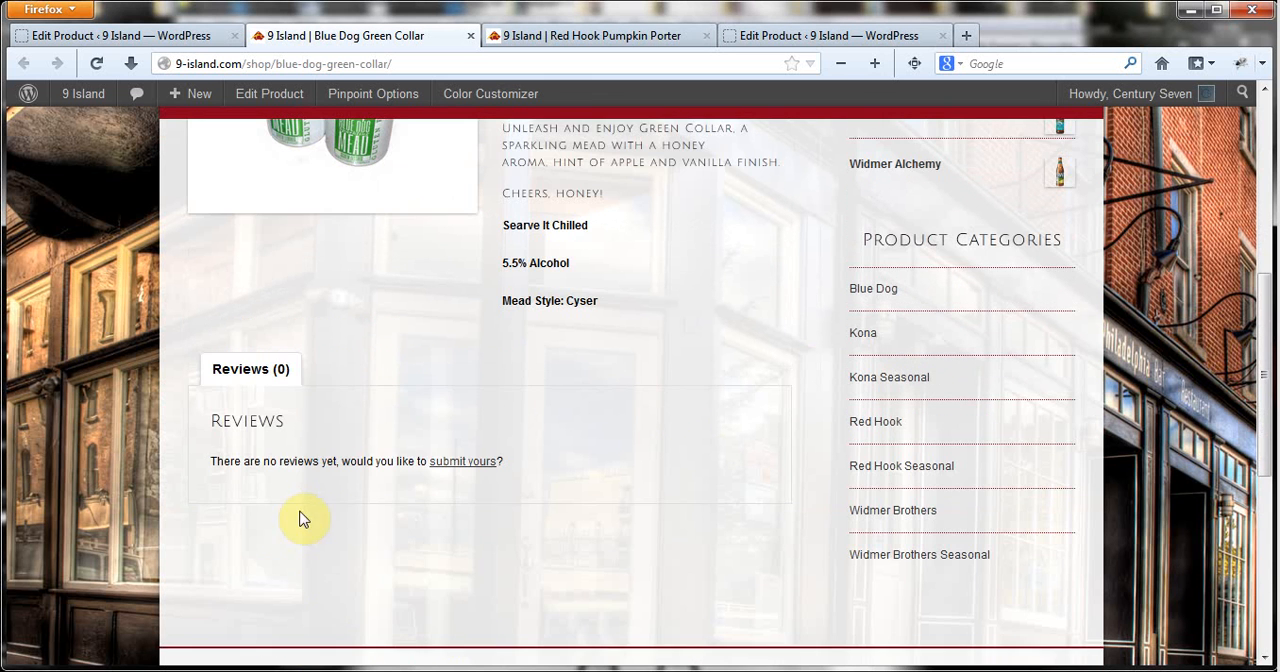
scroll(700, 534, "up", 1)
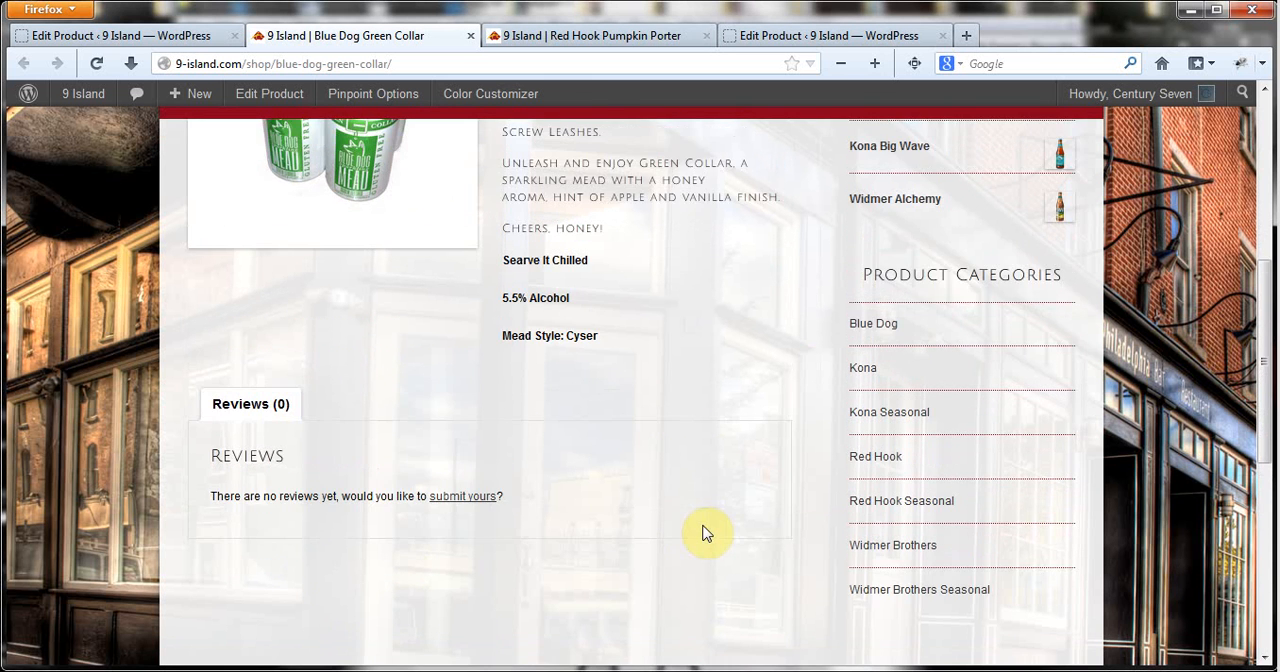
scroll(690, 420, "up", 5)
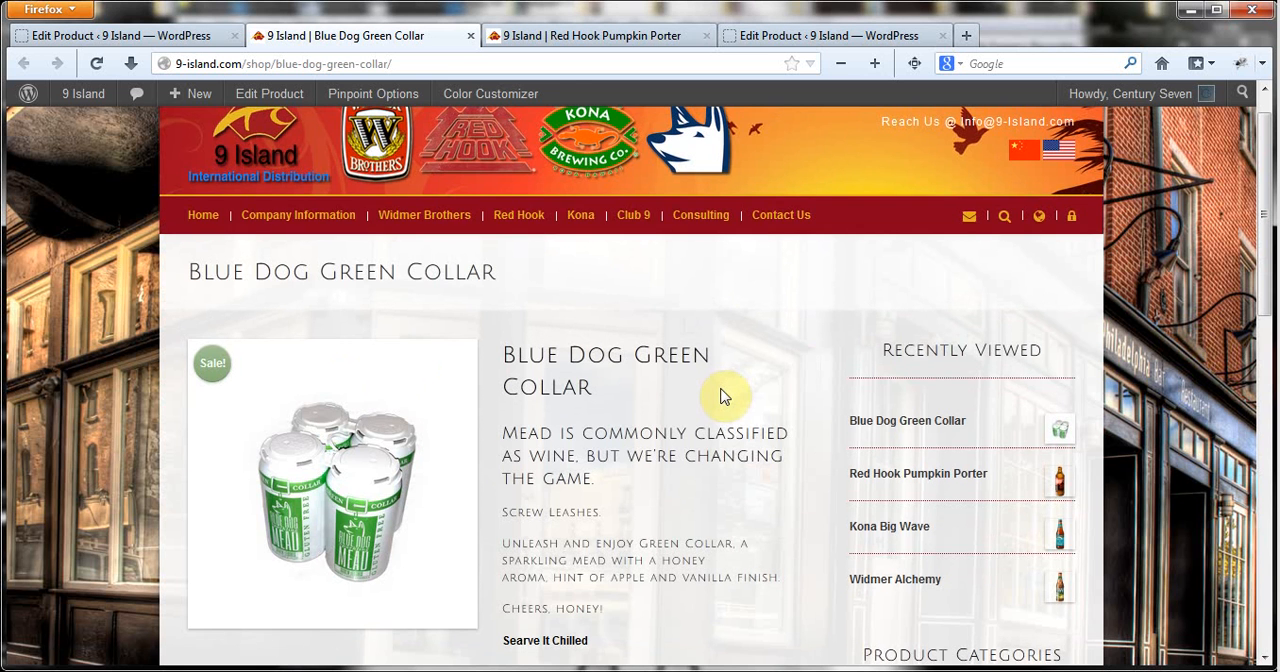
scroll(716, 410, "down", 3)
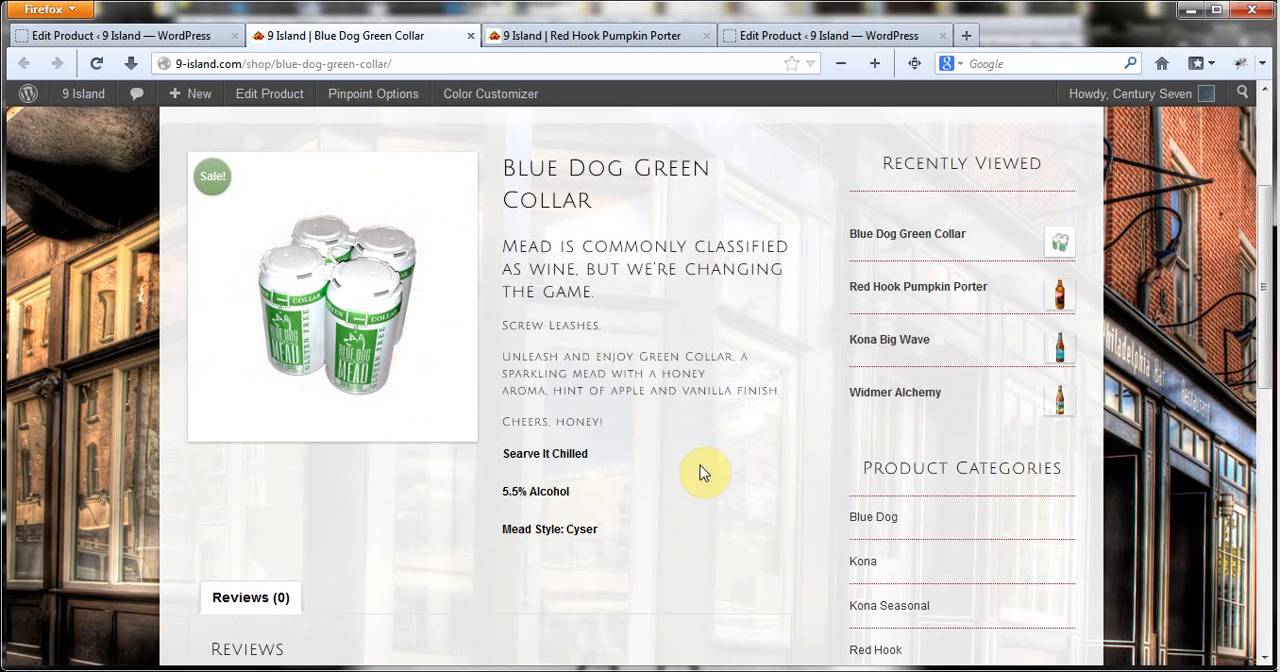
scroll(700, 470, "up", 3)
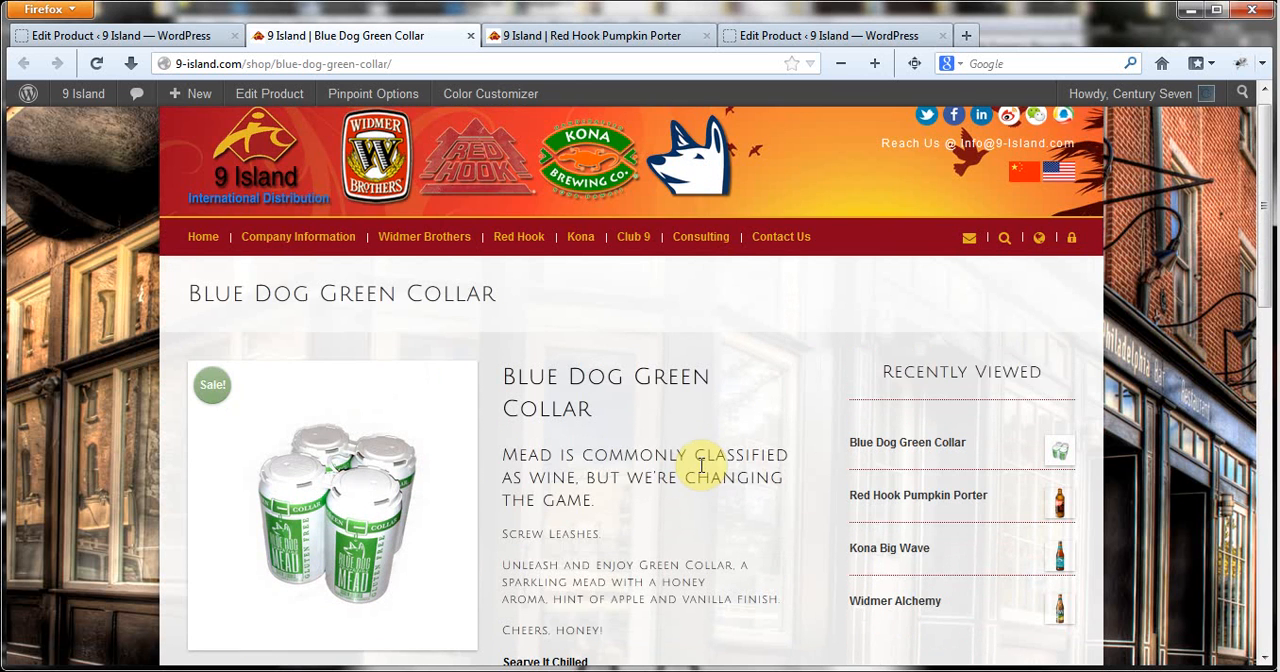